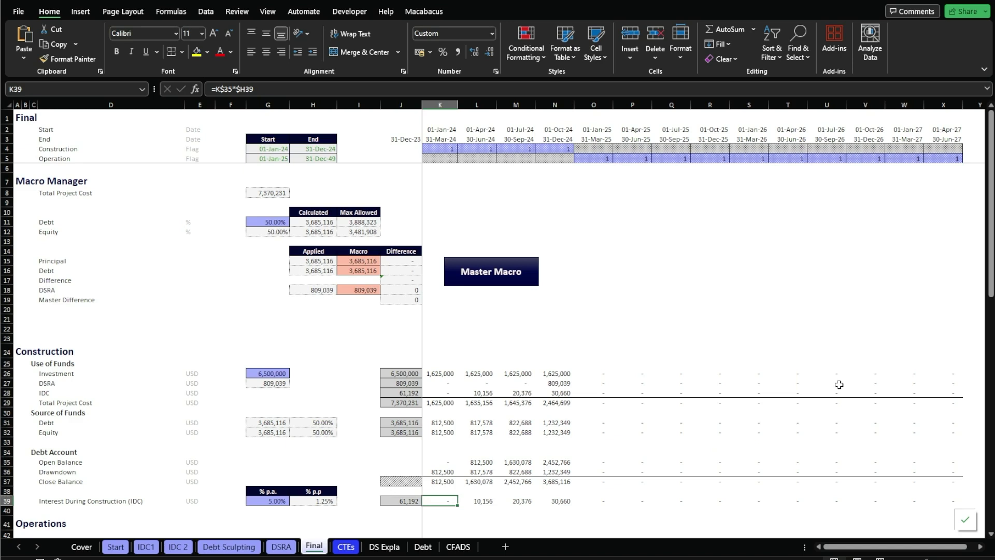
Review the Interest During Construction formulas in row 39 across the first construction quarters
key(Right)
key(Right)
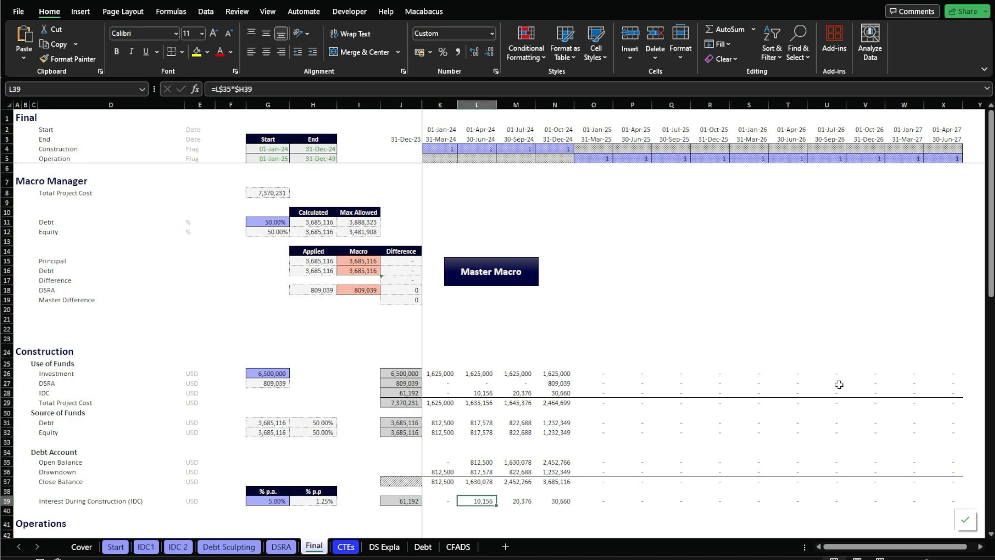
key(Right)
key(Left)
key(Left)
key(Left)
Try to calculate the first-quarter IDC in K39 from the average of open and close balances with =AVERAGE(K35,K37)*$H39
key(F2)
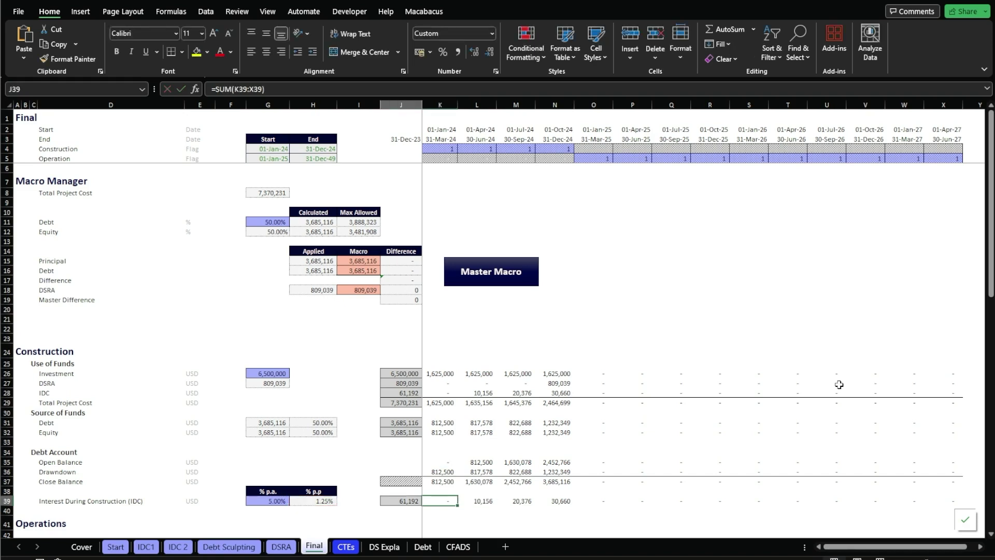
key(BackSpace)
key(BackSpace)
key(BackSpace)
key(BackSpace)
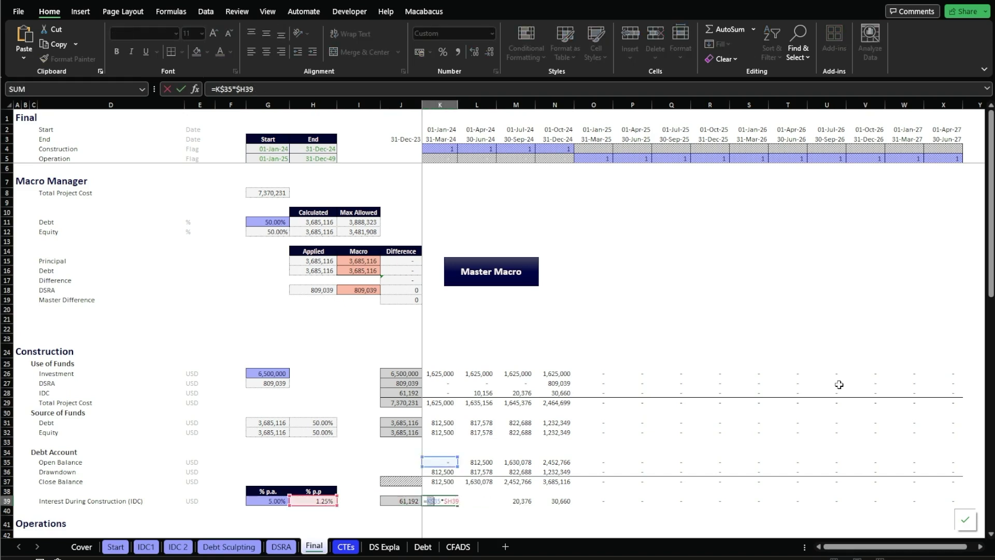
text(average()
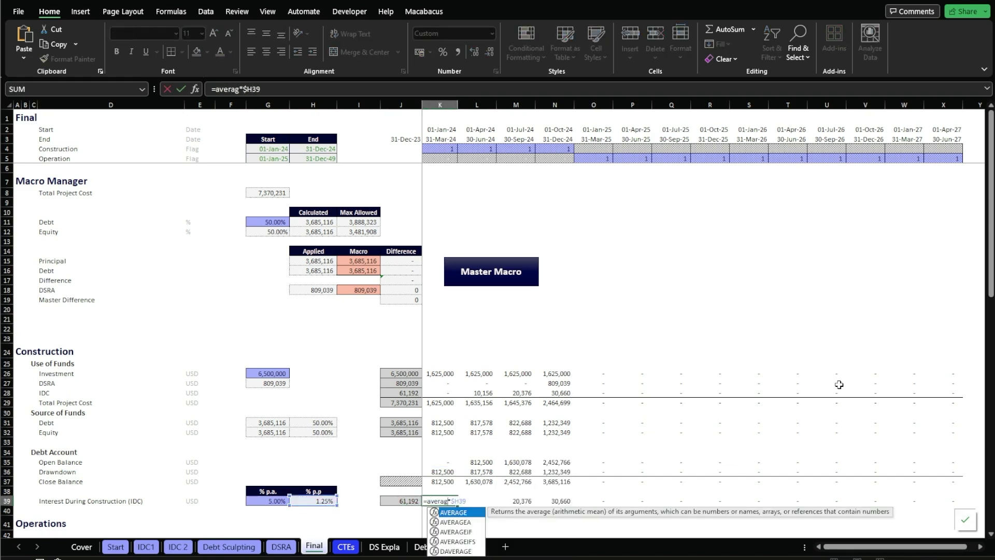
key(Up)
key(Up)
key(Up)
key(Up)
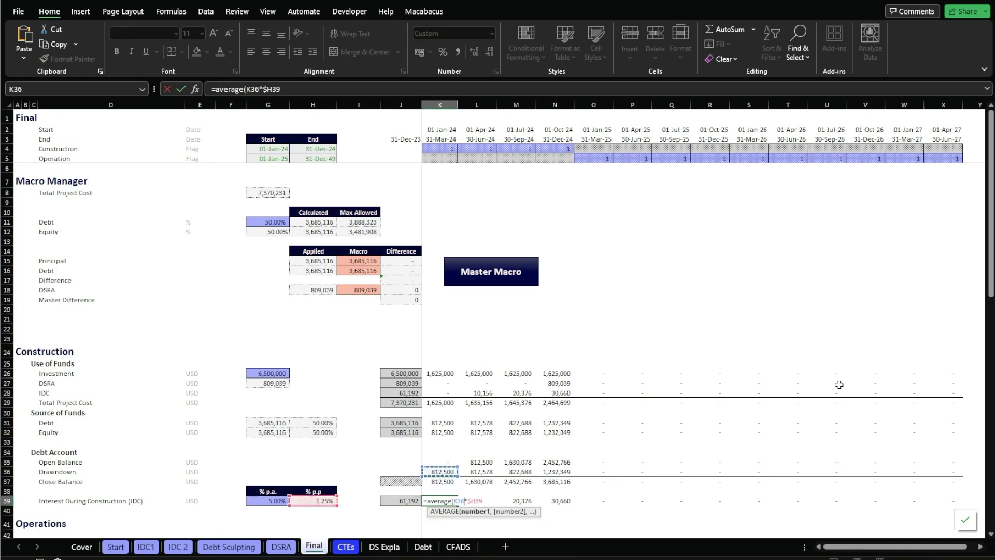
text(,)
key(Up)
key(Up)
text())
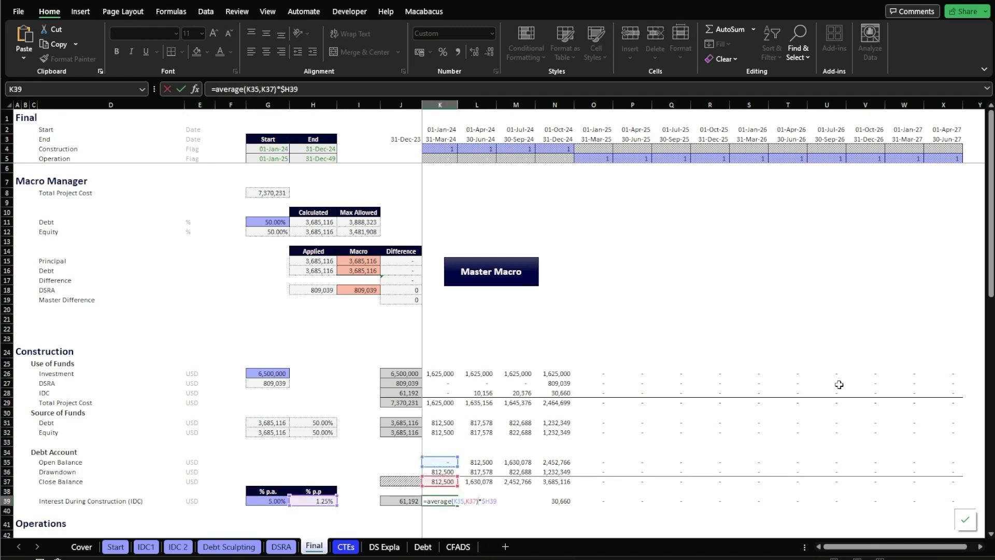
key(Return)
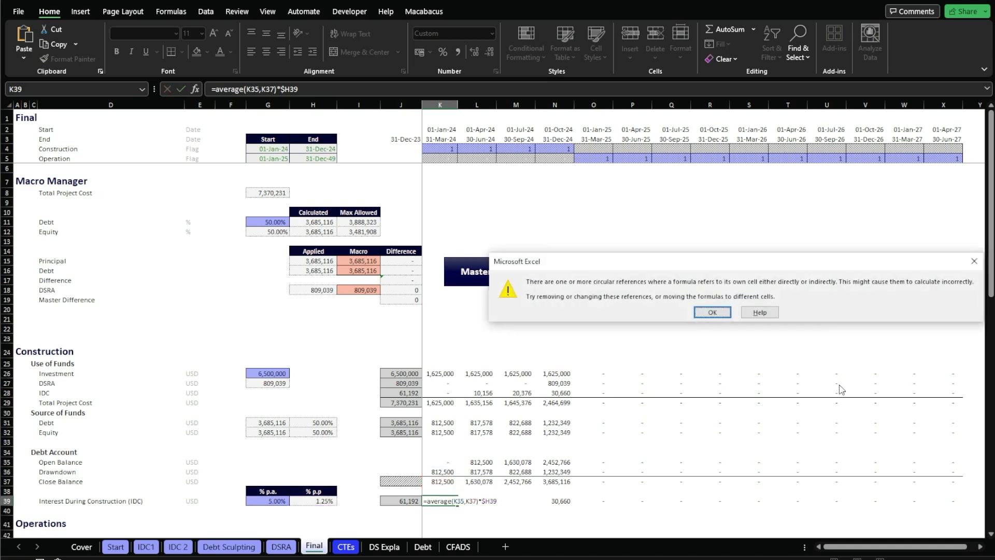
key(Return)
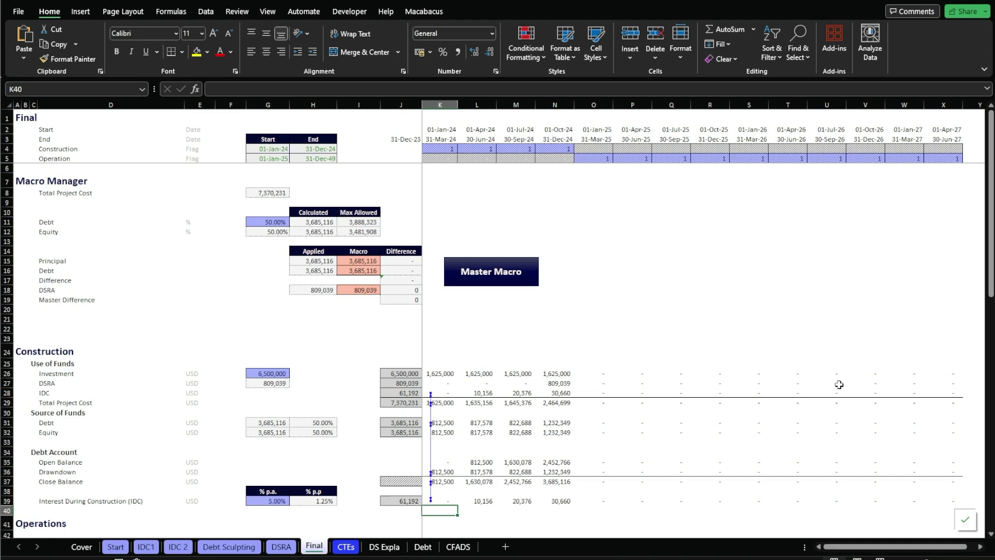
Undo the average-based formula in K39 and inspect the opening-balance formula
key(ctrl+z)
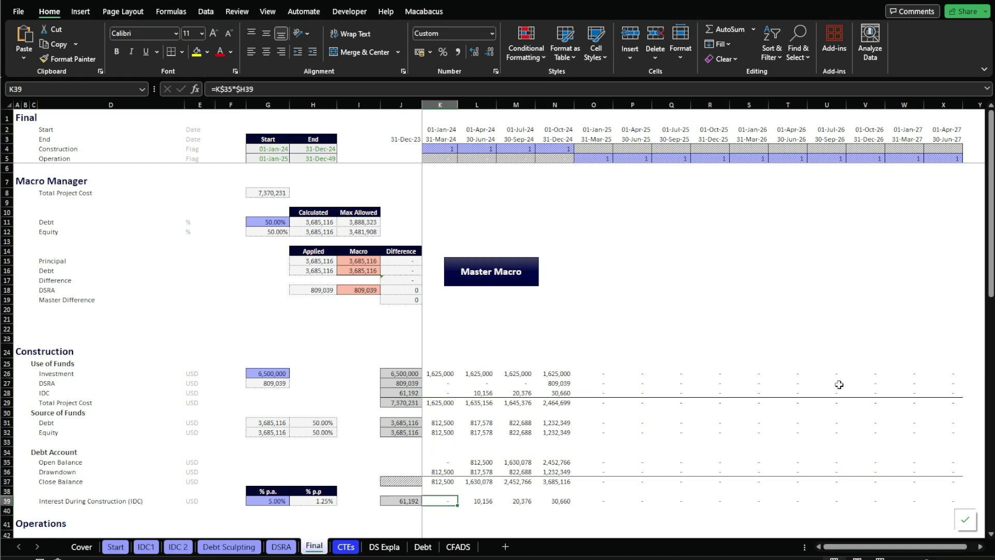
key(F2)
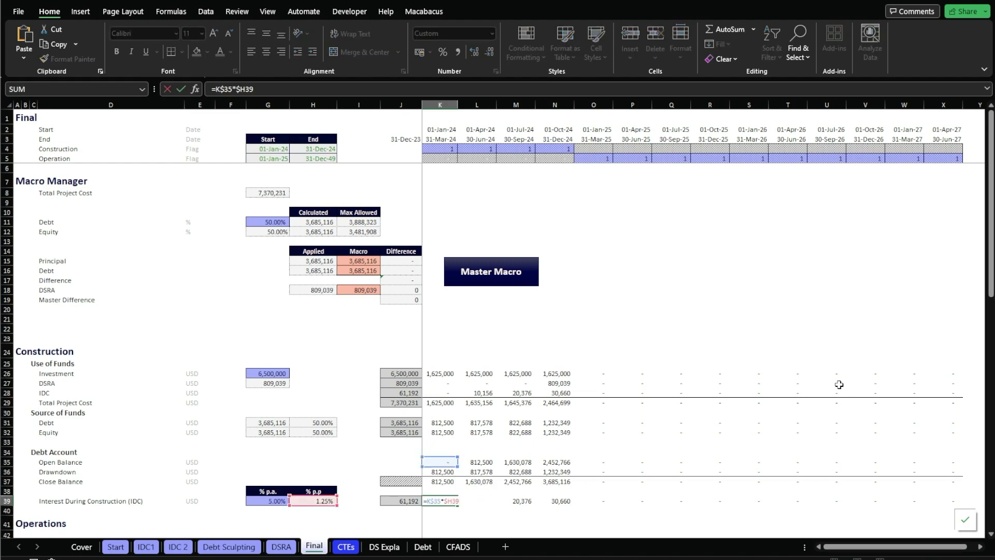
key(Escape)
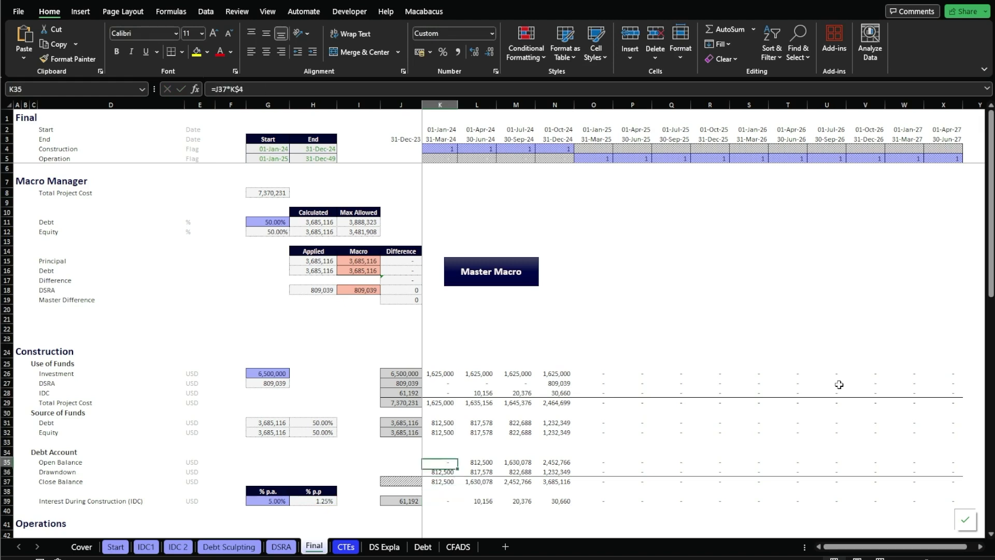
Copy the Debt Account block, rows 34 to 40, and insert the copied rows at row 41 above Operations
drag(6, 452, 7, 500)
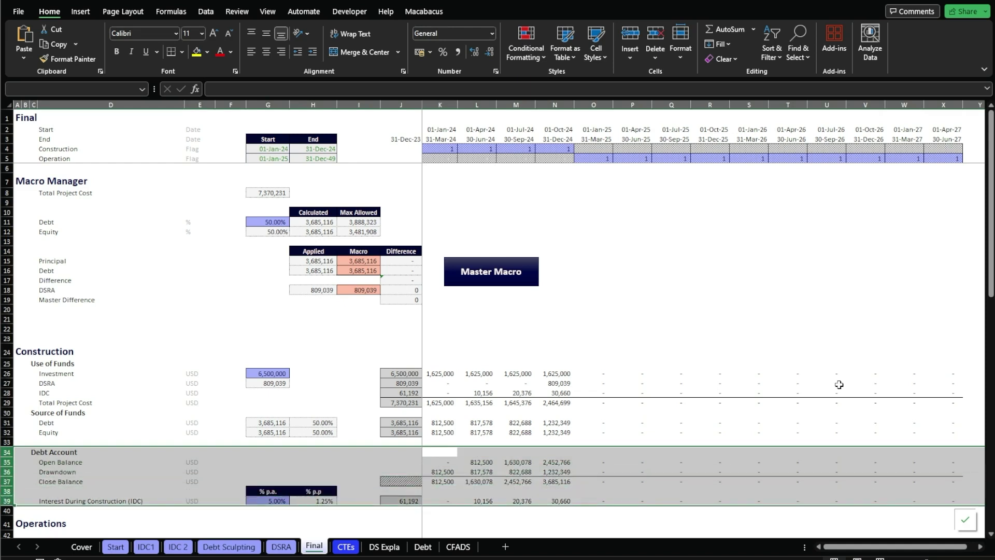
key(ctrl+c)
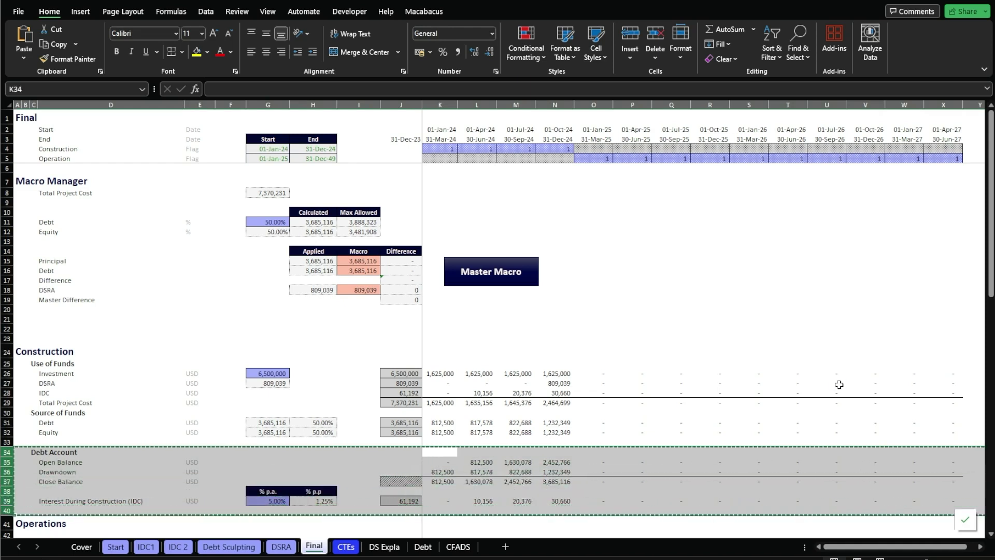
key(Down)
key(Down)
key(Down)
key(Down)
key(Down)
key(Down)
key(Down)
key(shift+space)
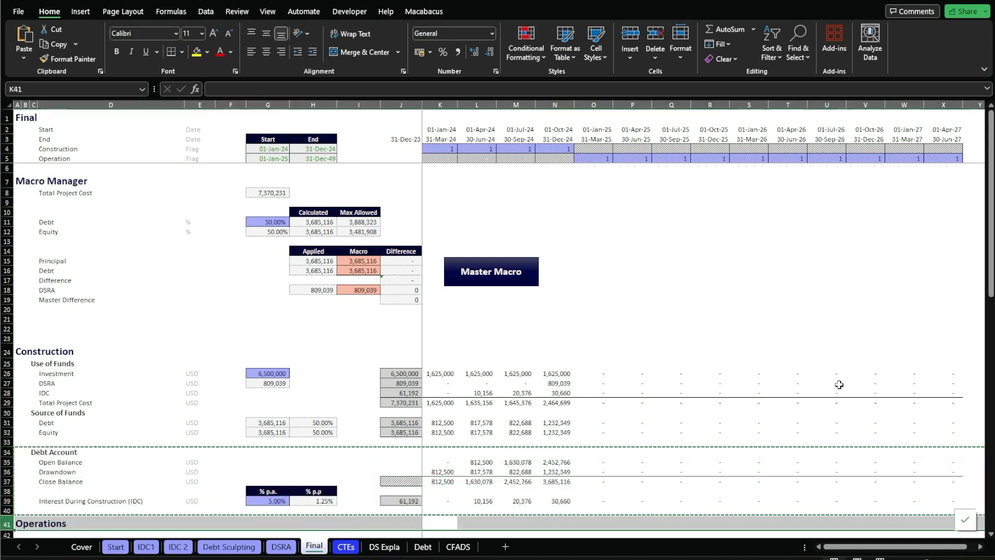
scroll(839, 384, down, 5)
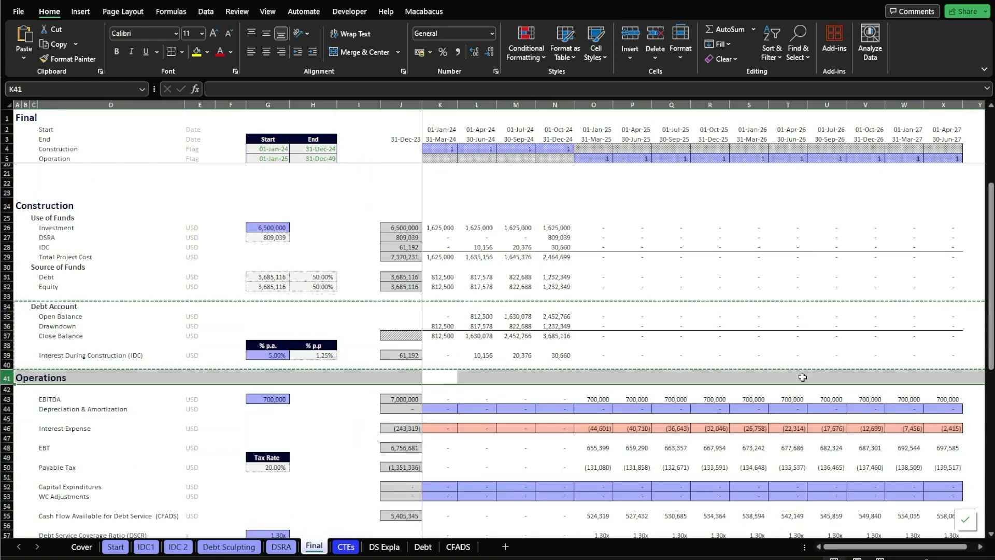
key(ctrl+shift+plus)
Rename the copied block's heading in C41 as Undisbursed Debt Account
key(Left)
key(Left)
key(Left)
key(Left)
key(Left)
key(Left)
key(Left)
key(Left)
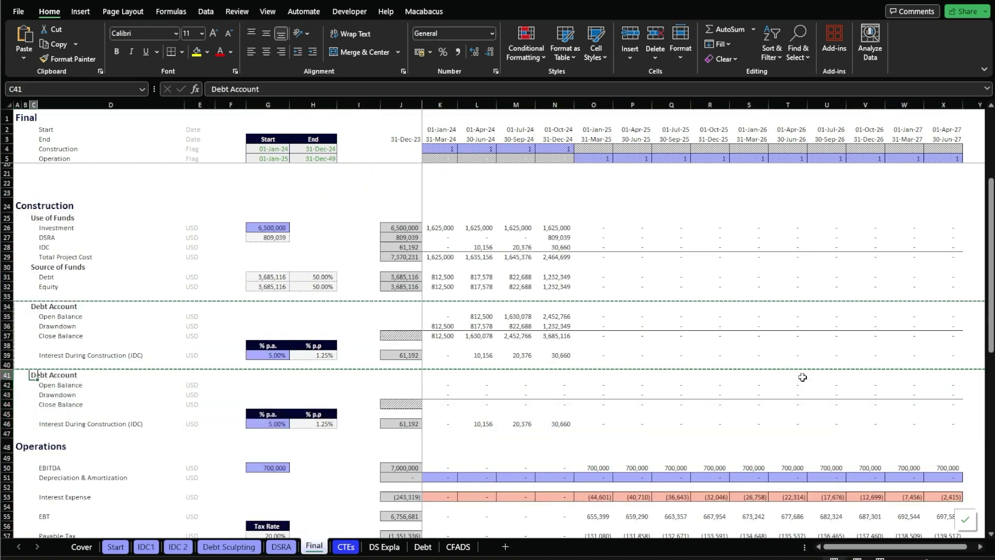
text(Undisbur)
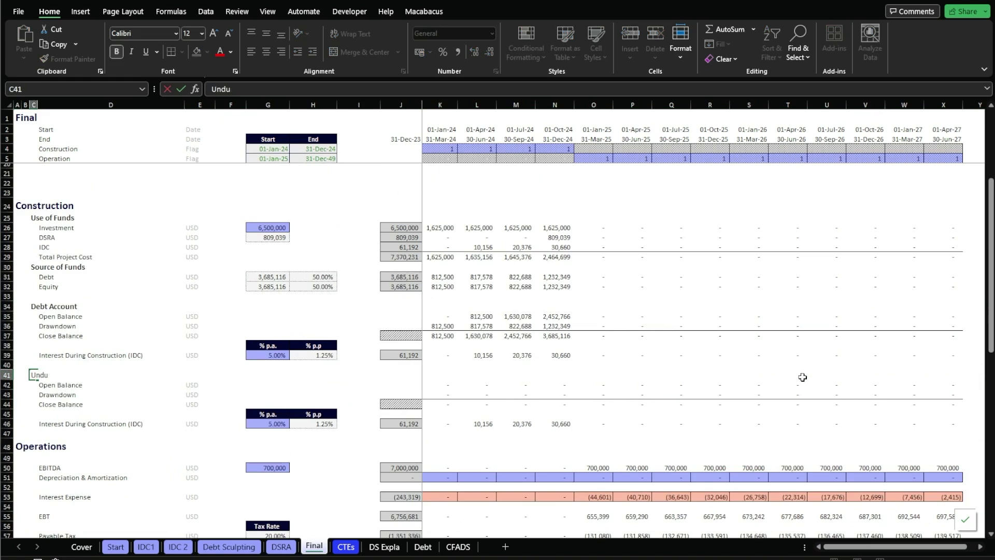
text(sed Value Account)
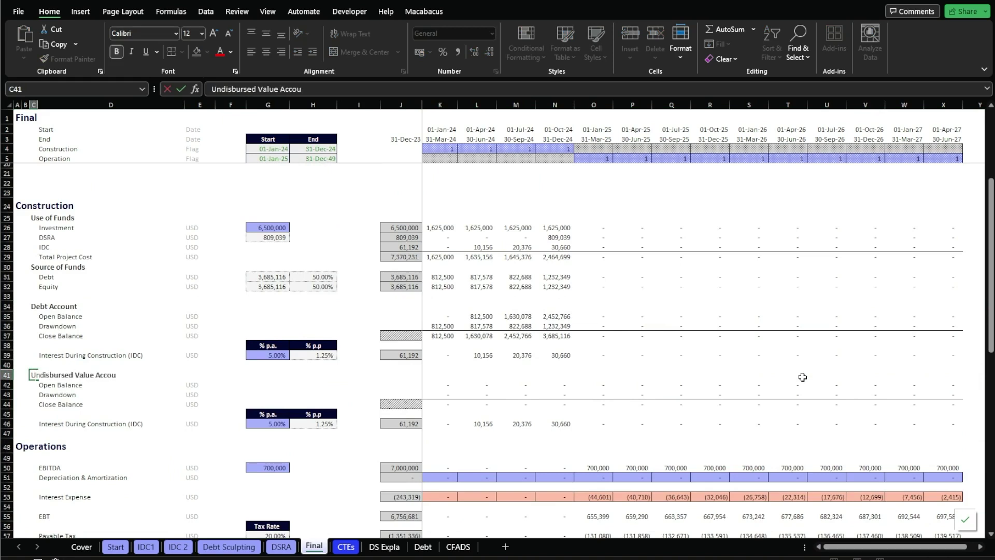
key(ctrl+Return)
key(ctrl+shift+Right)
text(Debt)
key(Return)
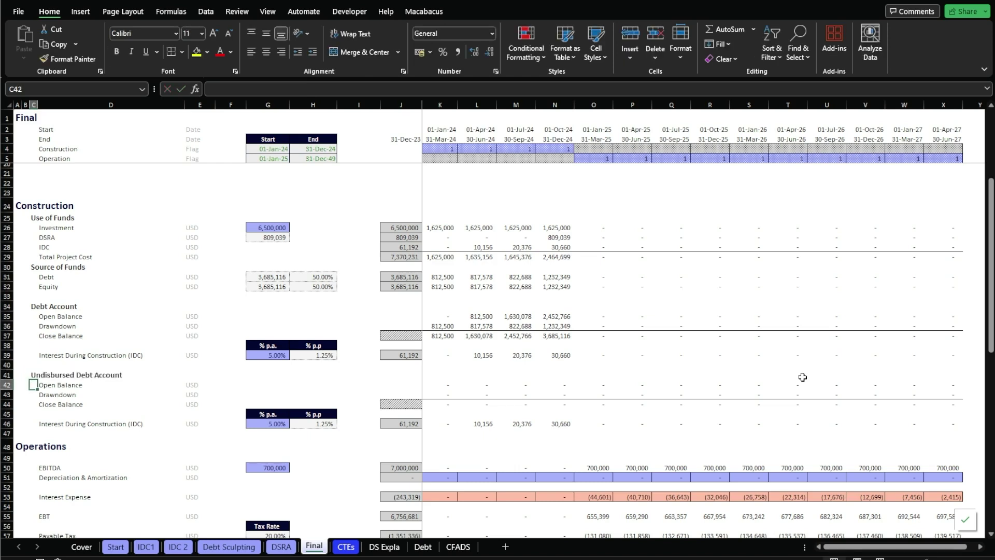
Rename the label in D42 as Open Undisbursed Balance
key(Right)
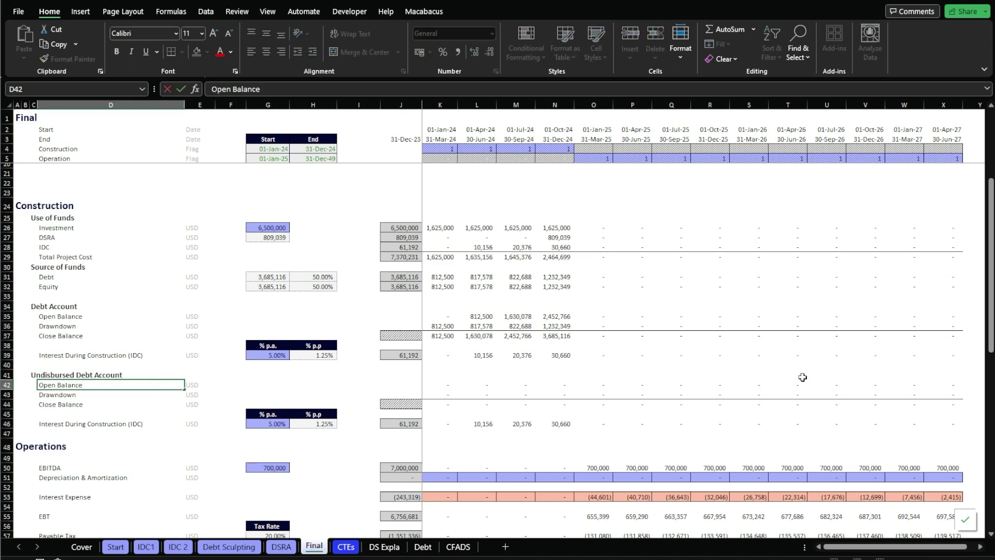
text(Undisbursed)
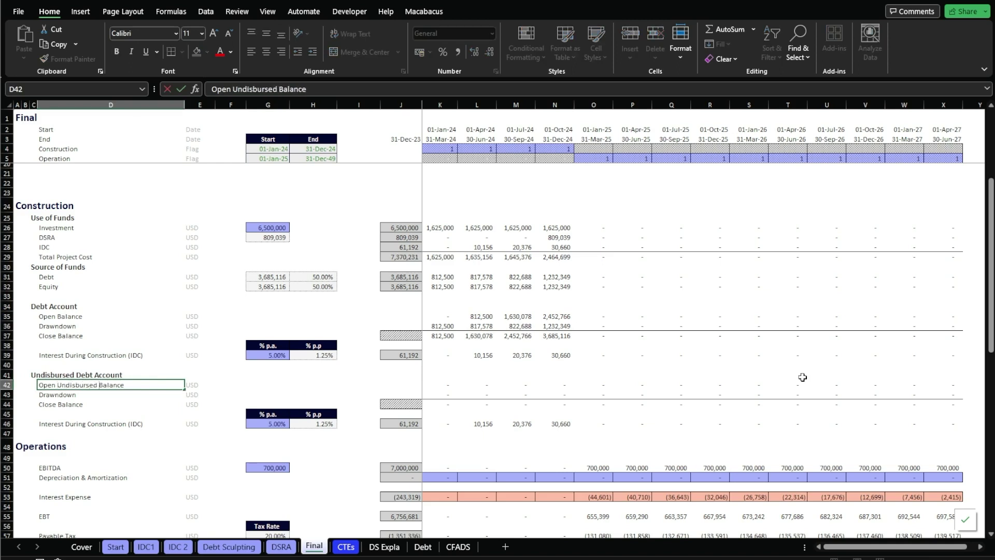
key(ctrl+Return)
Copy the D42 label to D44 and reword it as Close Undisbursed Balance
key(ctrl+c)
key(Down)
key(Down)
key(Return)
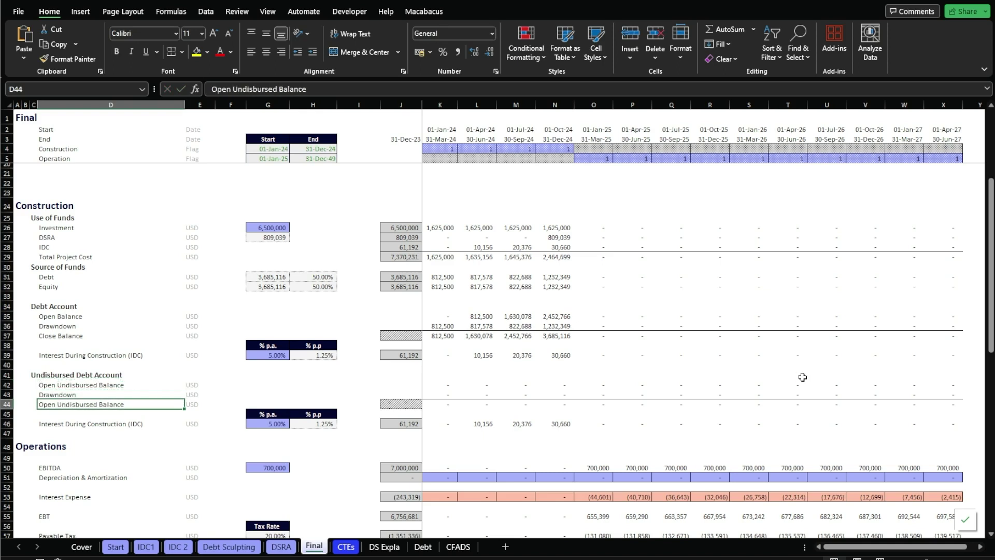
key(F2)
key(ctrl+shift+Right)
key(shift+Left)
text(Close)
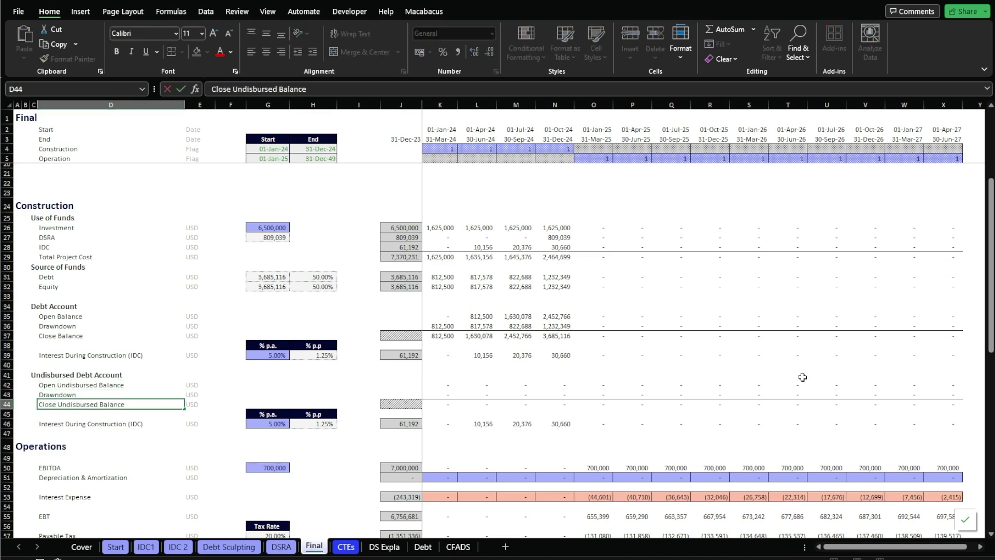
key(Return)
Inspect the first-quarter closing balance, drawdown and opening balance formulas in K44, K43 and K42
key(Up)
key(Right)
key(Right)
key(Right)
key(Right)
key(Right)
key(Right)
key(Right)
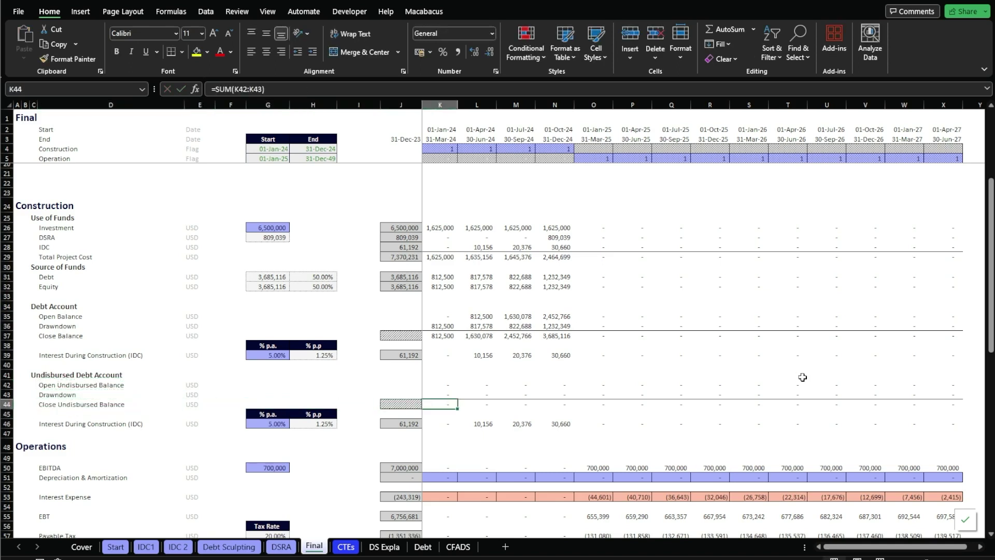
key(Up)
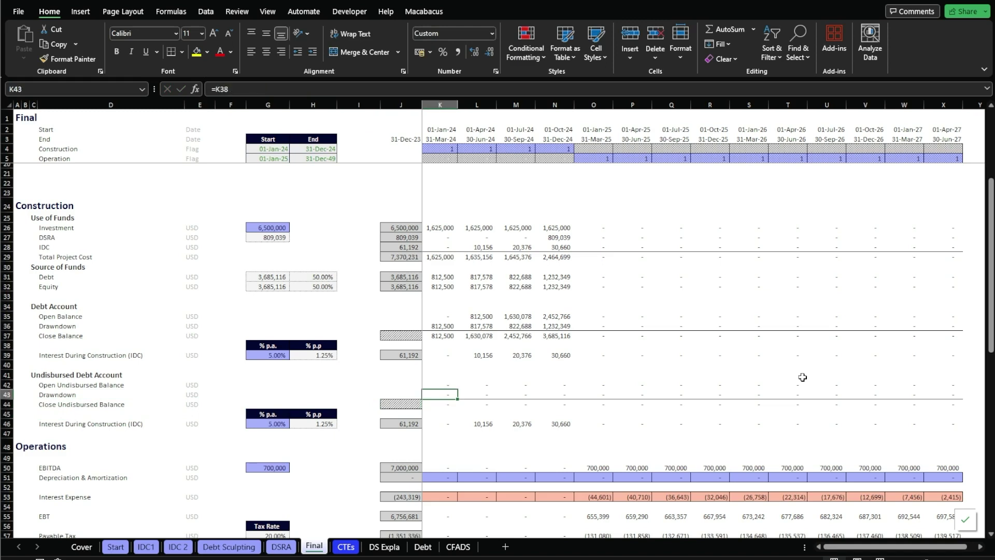
key(F2)
key(Escape)
key(Up)
key(F2)
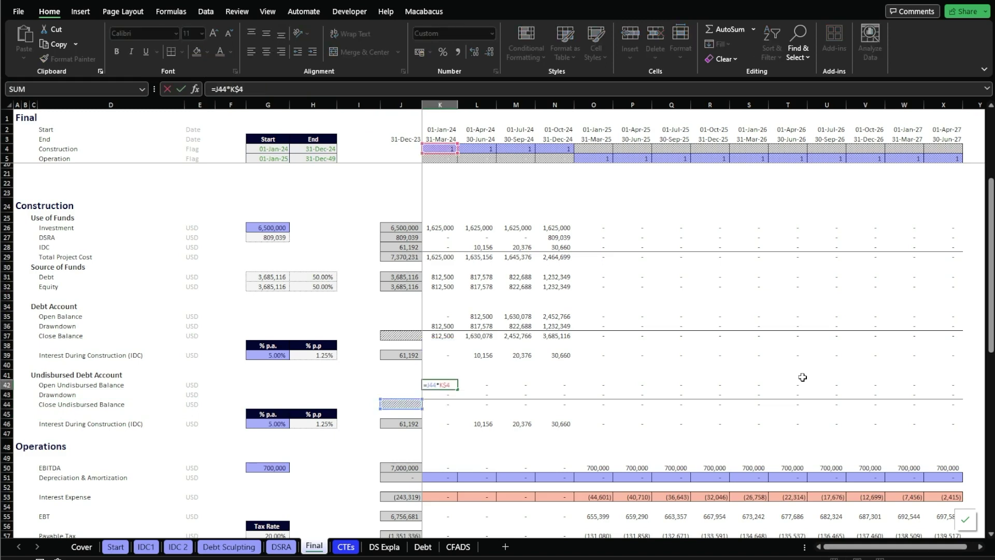
key(Escape)
Link the initial Close Undisbursed Balance in J44 to the total debt amount with =G31
key(Left)
key(Down)
key(Down)
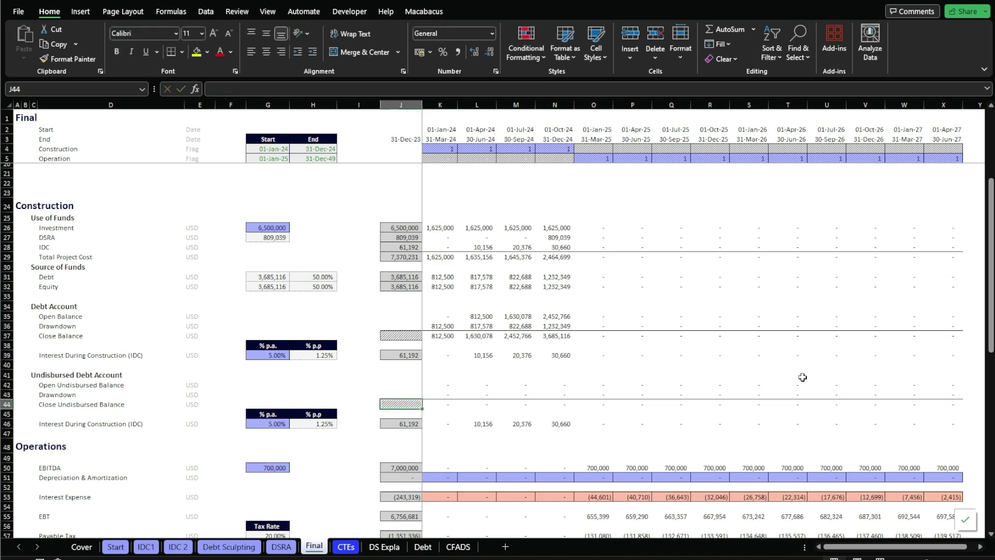
click(402, 139)
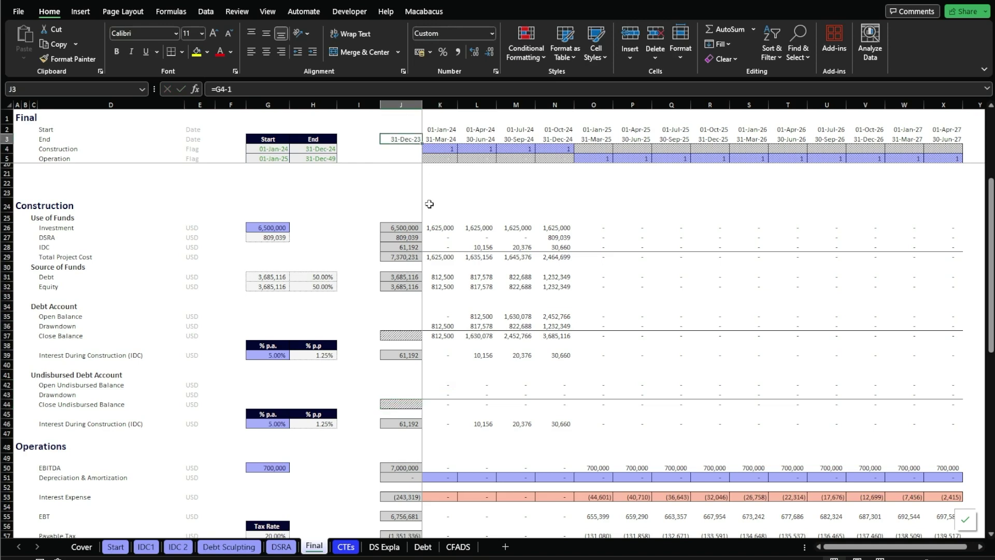
click(416, 405)
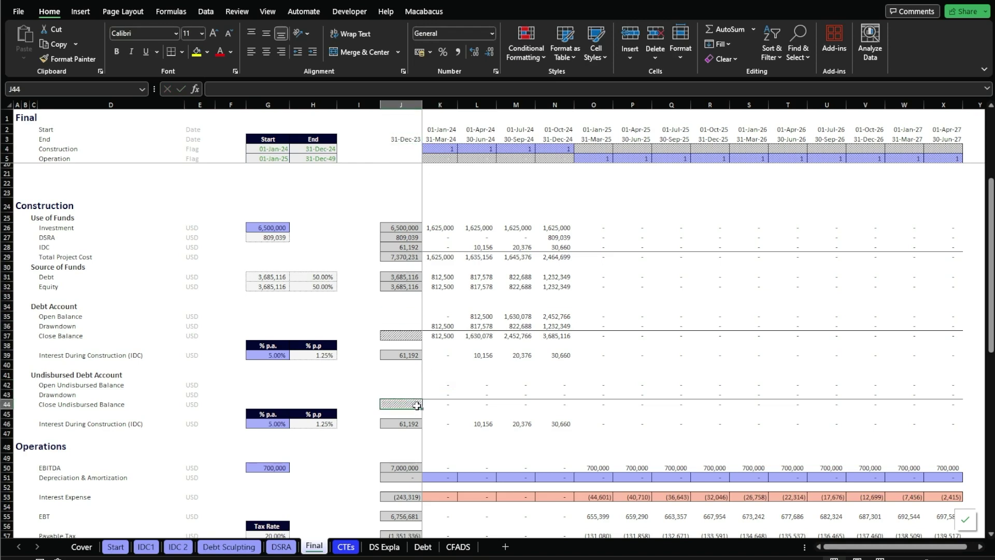
text(=)
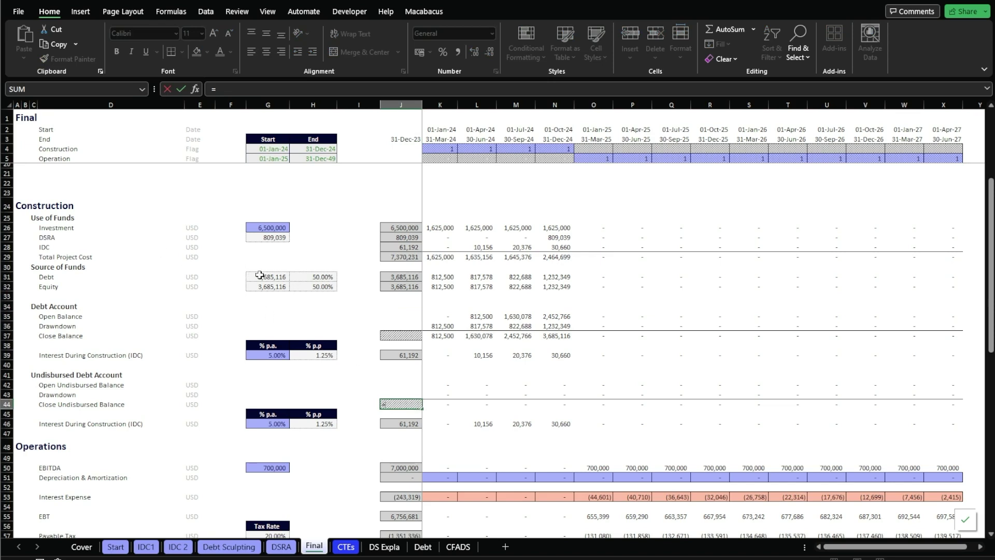
click(262, 277)
key(Up)
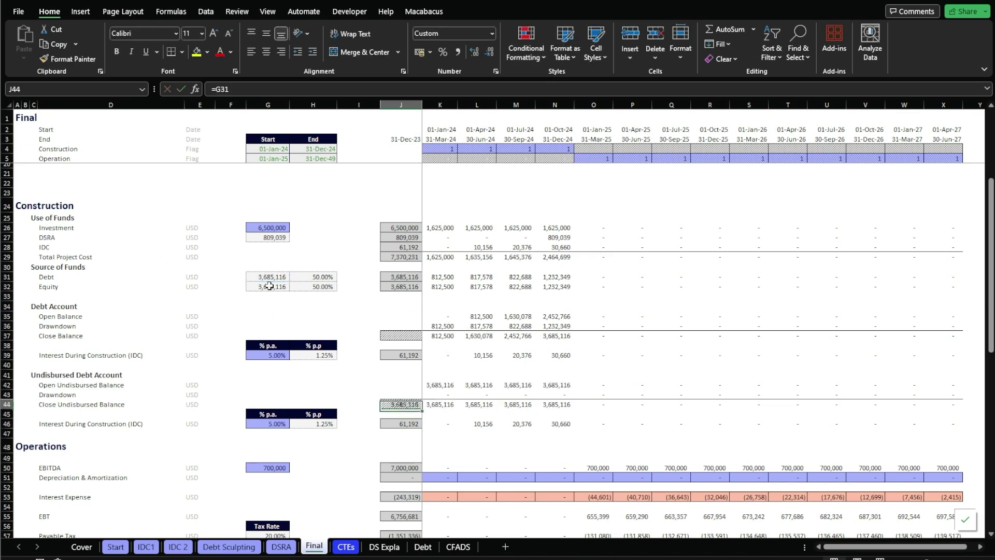
Apply the F_in_sheet cell style to the initial undisbursed balance in J44
key(alt+h)
key(j)
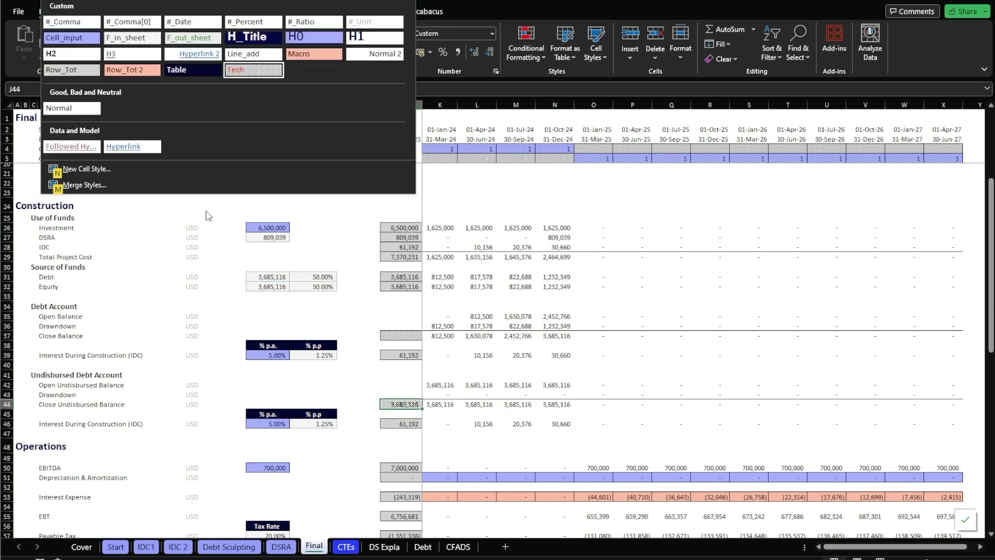
click(133, 39)
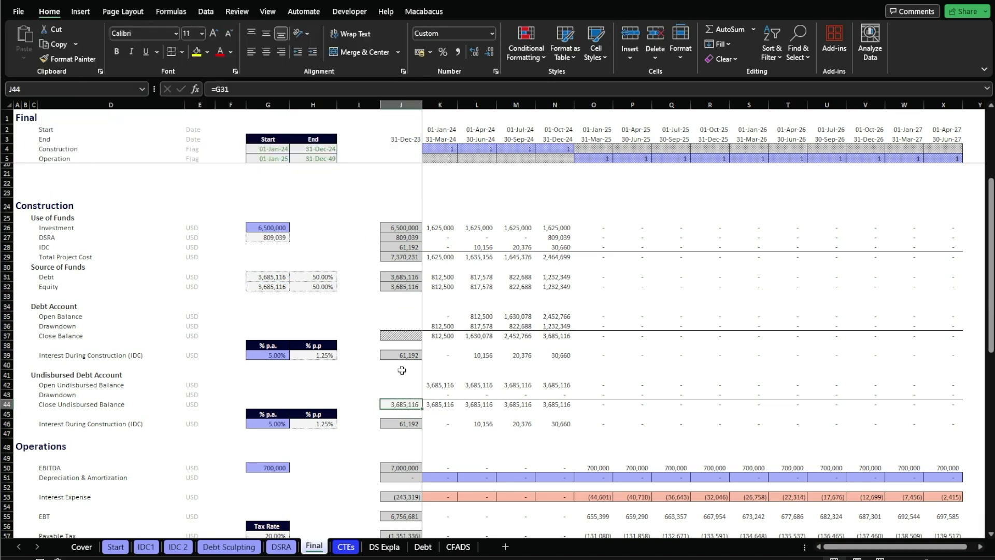
Check the Open Undisbursed Balance formulas along row 42 and go to the first drawdown cell, K43
click(440, 384)
key(ctrl+shift+Right)
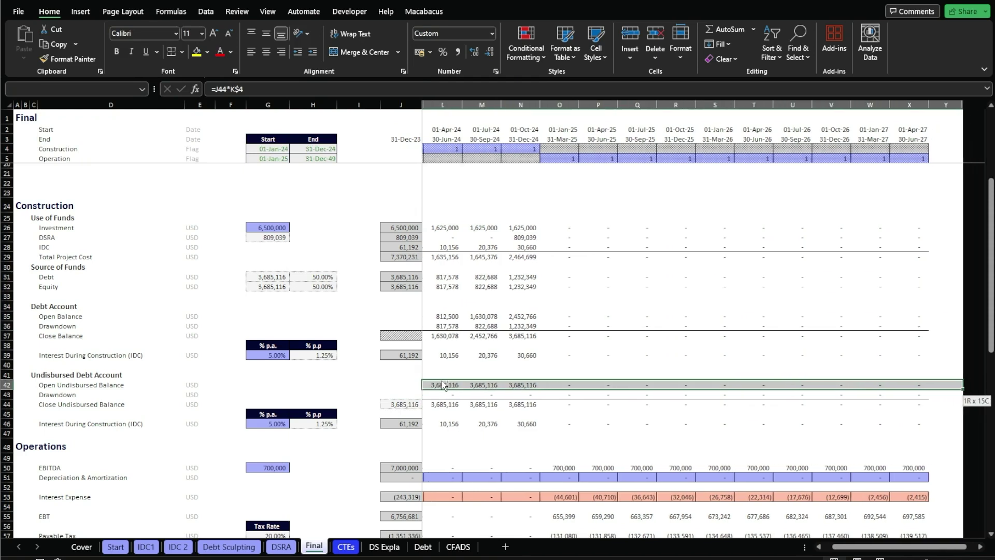
key(Right)
key(Left)
key(Down)
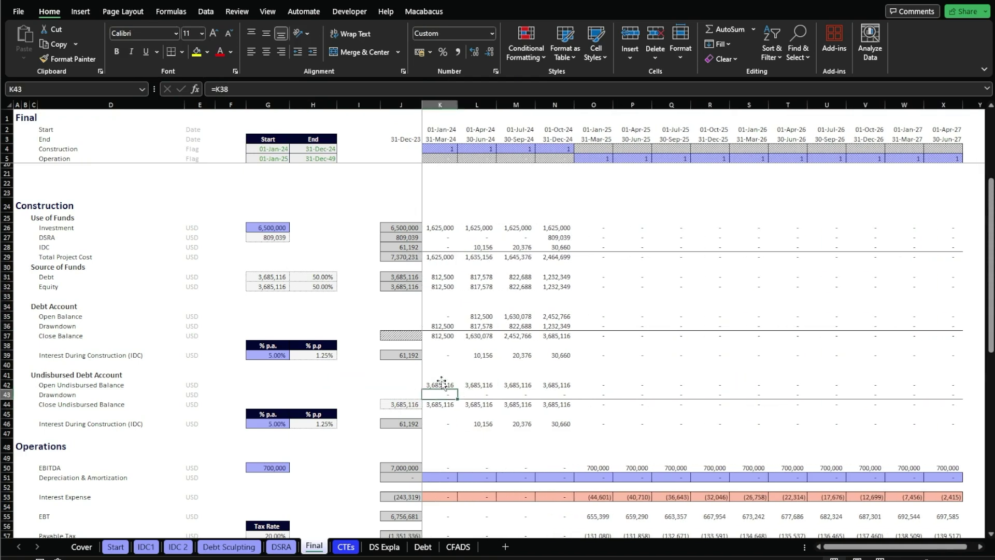
Set the first-quarter drawdown in K43 to the negative of the debt funding amount with =K31*-1
key(F2)
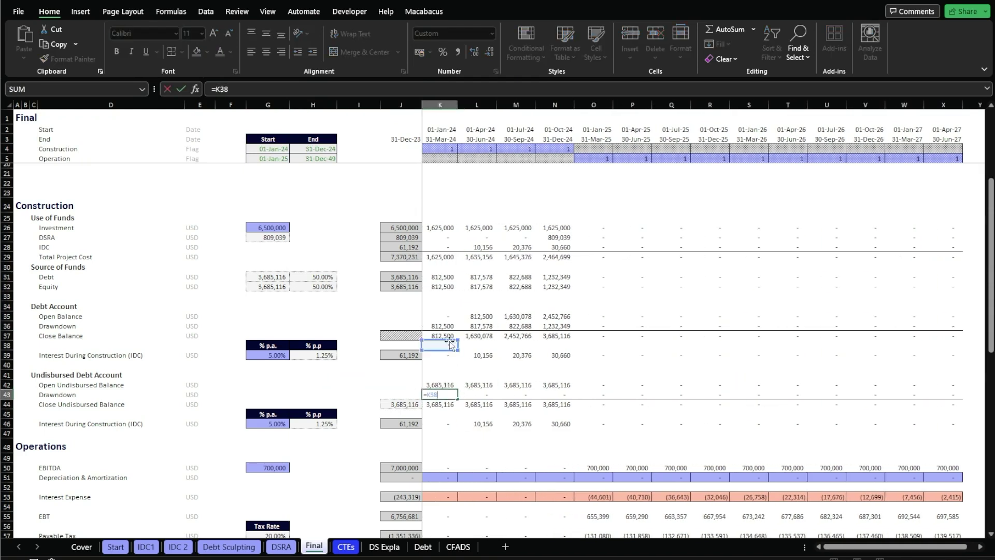
key(Up)
key(Up)
key(Up)
key(Up)
key(Up)
key(Up)
key(Up)
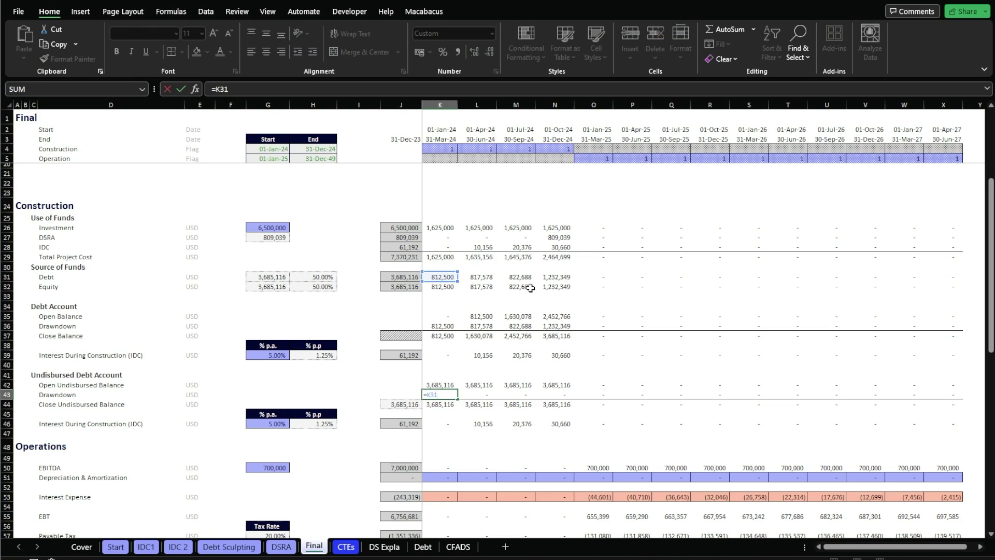
text(*-1)
key(ctrl+Return)
Copy the drawdown formula in K43 across the rest of row 43
key(ctrl+c)
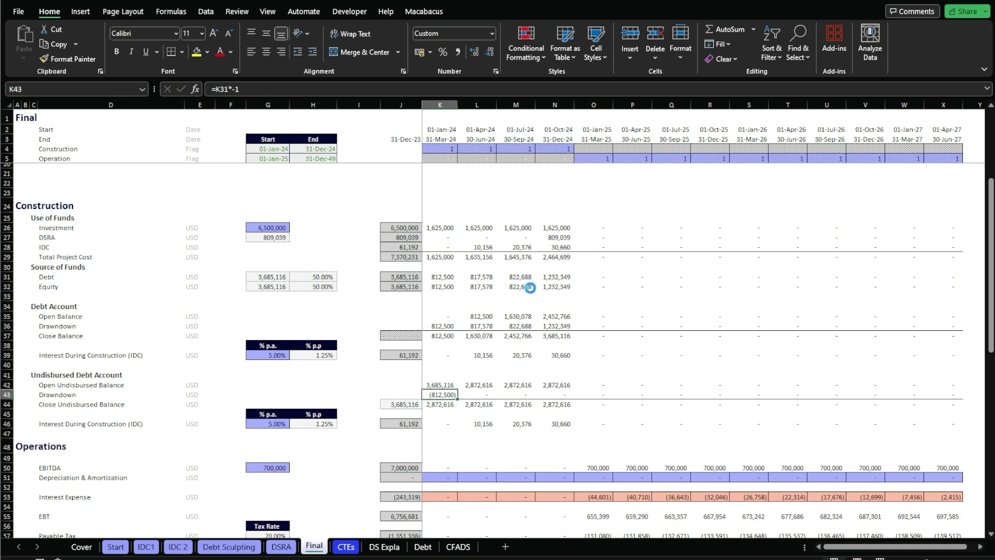
key(ctrl+shift+Right)
key(Return)
Check the drawdown formulas along row 43, the closing balance formula in N44 and the Total Project Cost row
key(Right)
key(Right)
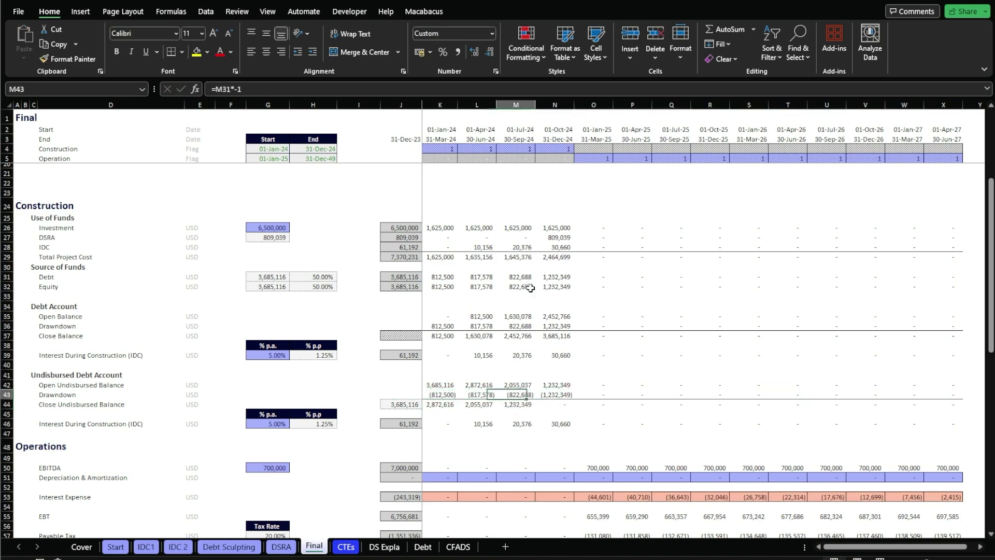
key(Down)
key(Right)
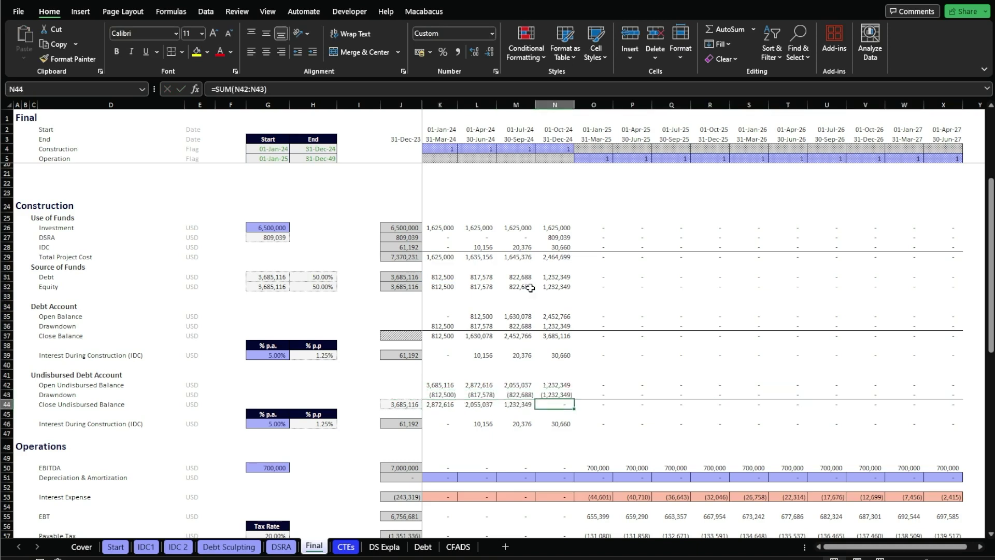
key(F2)
scroll(531, 288, up, 1)
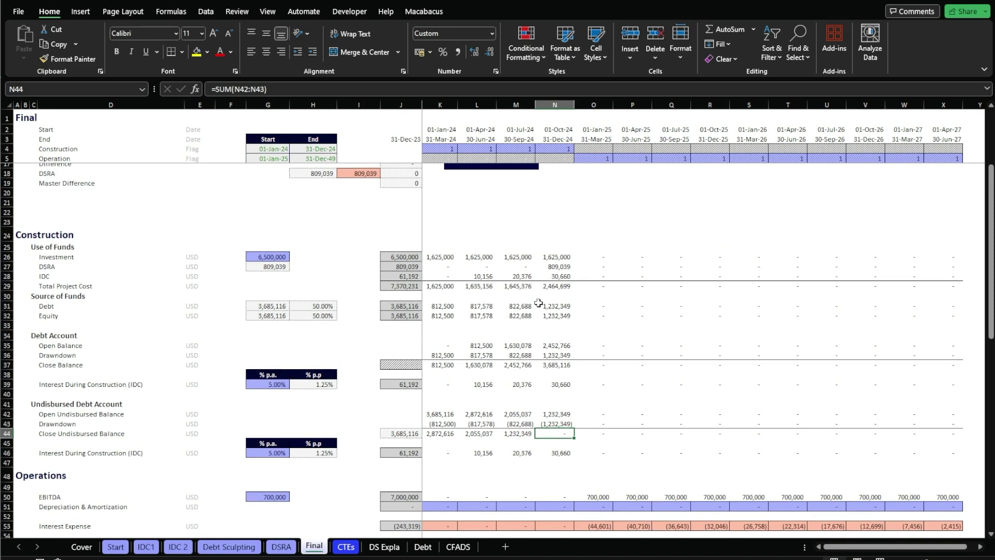
click(7, 286)
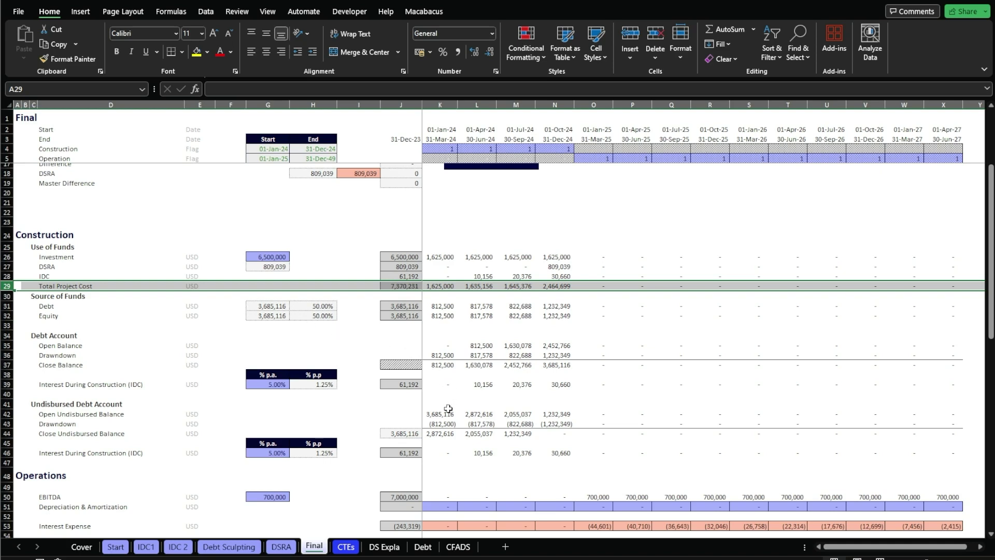
Clear the copied interest formulas along row 46, starting from K46
double_click(461, 453)
key(Escape)
key(Left)
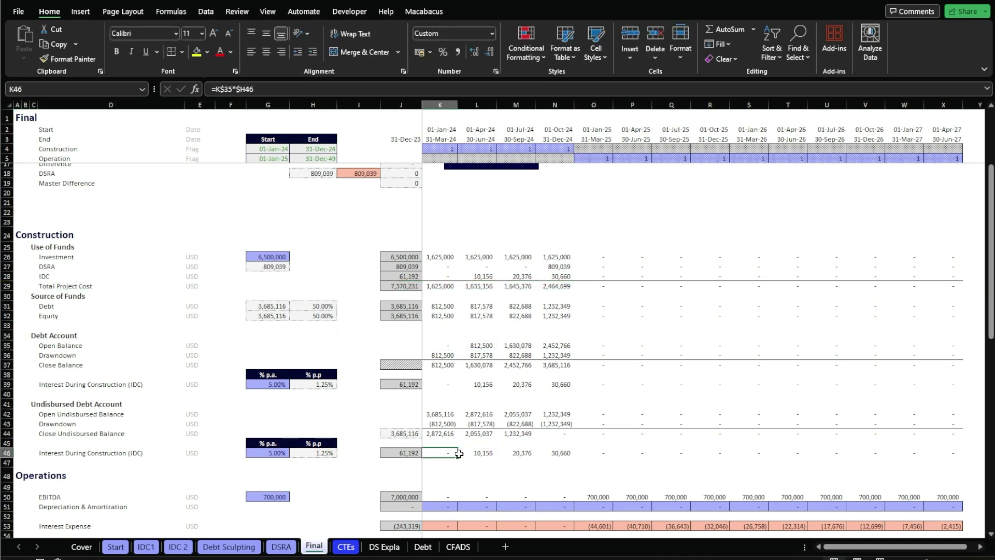
key(ctrl+shift+Right)
key(Delete)
Review the opening, drawdown and closing rows 42 to 44 of the Undisbursed Debt Account
key(Left)
key(Up)
key(Up)
key(shift+space)
key(shift+Up)
key(shift+Up)
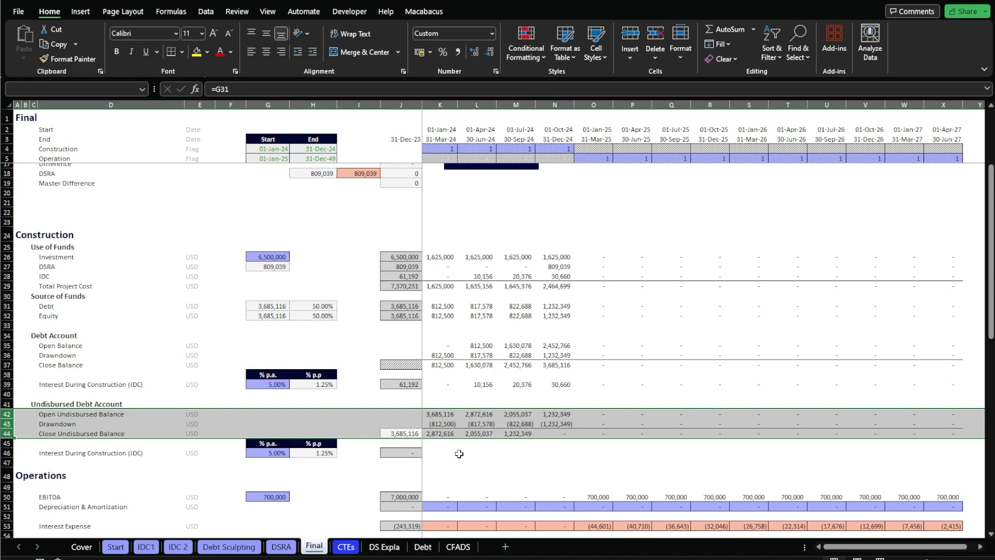
key(Right)
key(Down)
key(Down)
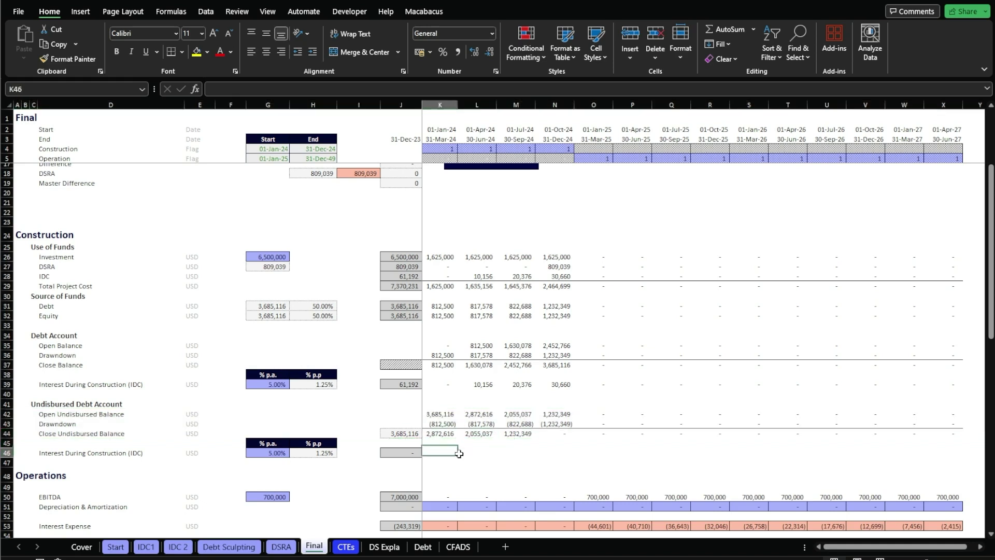
Replace the row label in D46 with "Commitment fee"
key(Left)
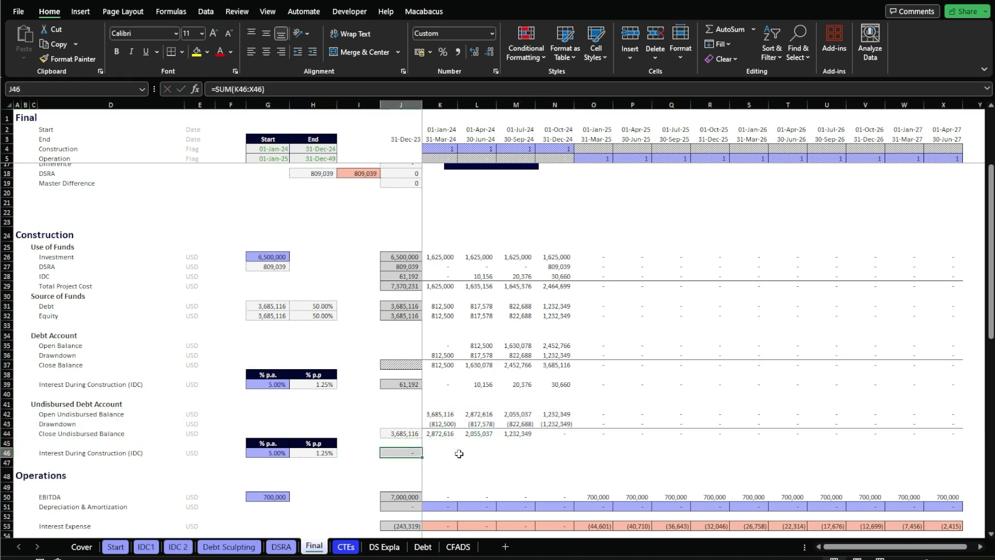
key(Left)
key(Left)
key(Left)
key(Left)
key(Left)
key(Left)
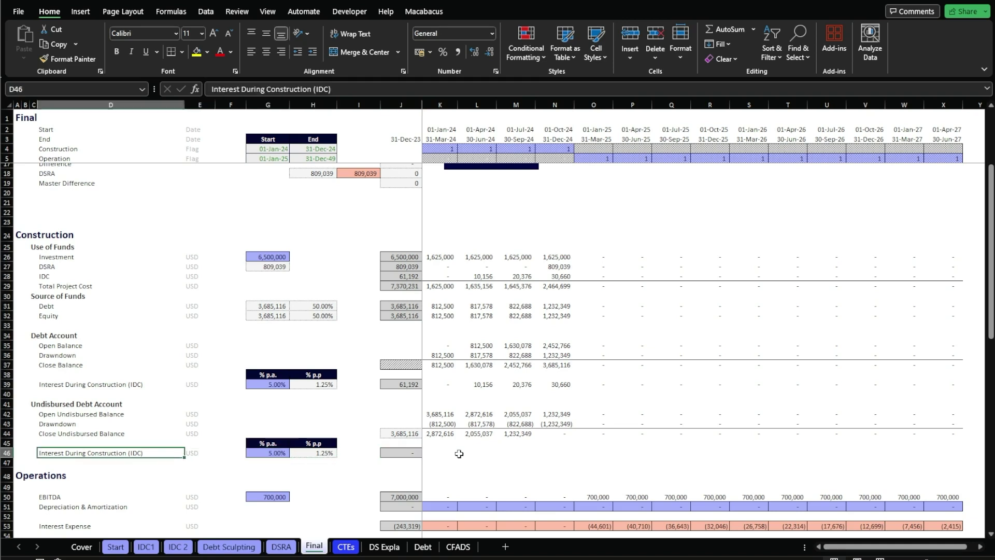
text(Commitment fee)
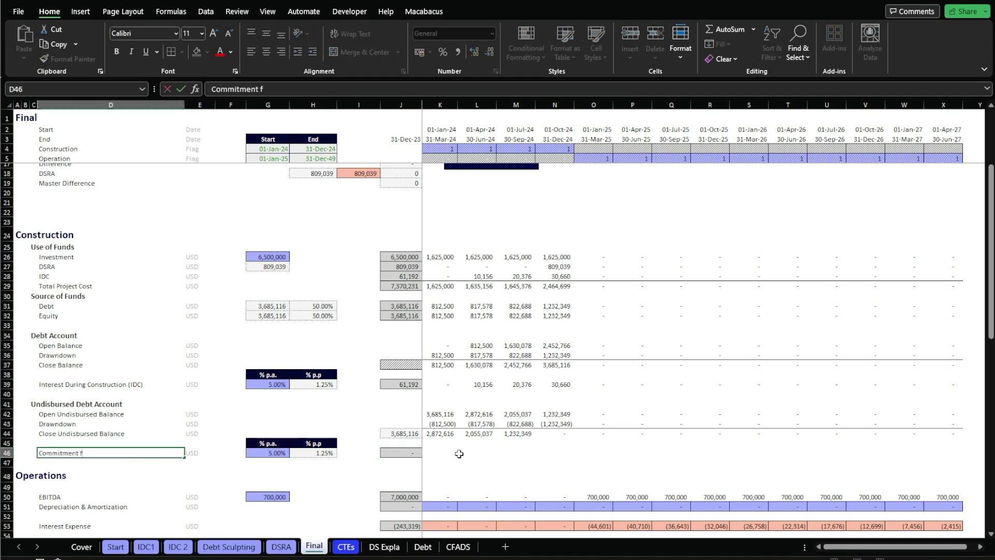
key(Right)
Look through the four construction-quarter columns K to N that the commitment fee row covers
key(Right)
key(Right)
key(Right)
key(Right)
key(Right)
key(Right)
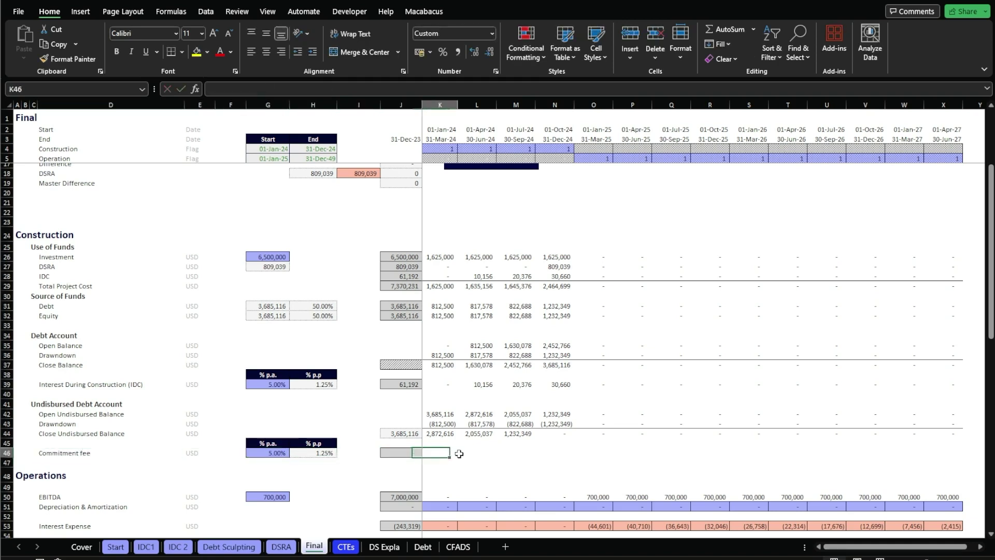
key(ctrl+space)
key(Right)
key(ctrl+space)
key(Right)
key(ctrl+space)
key(Right)
key(ctrl+space)
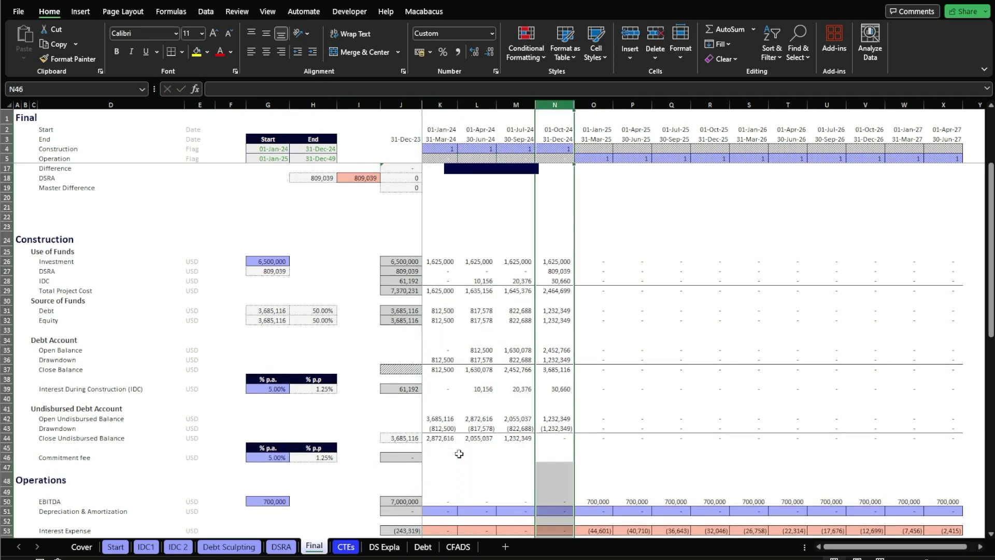
click(460, 454)
key(Left)
key(Left)
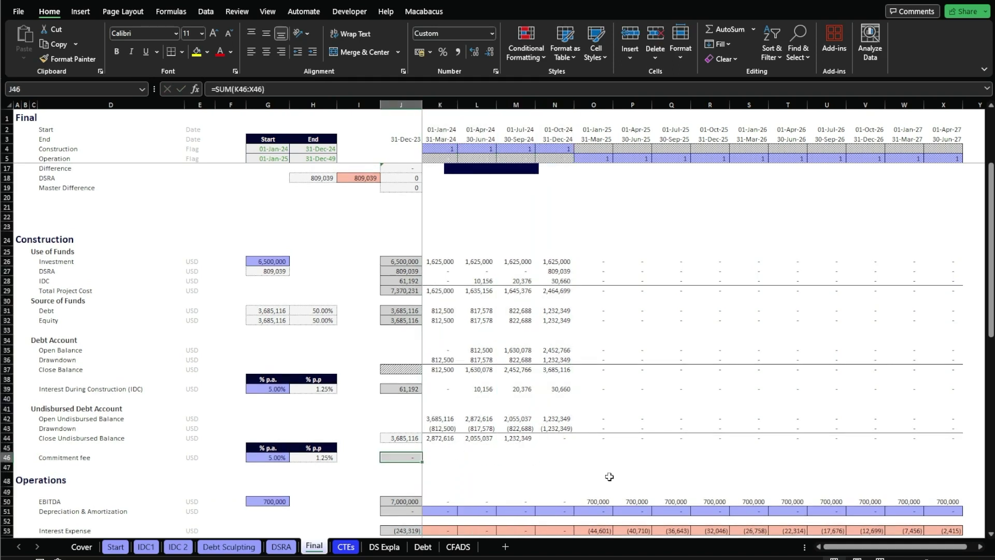
key(Right)
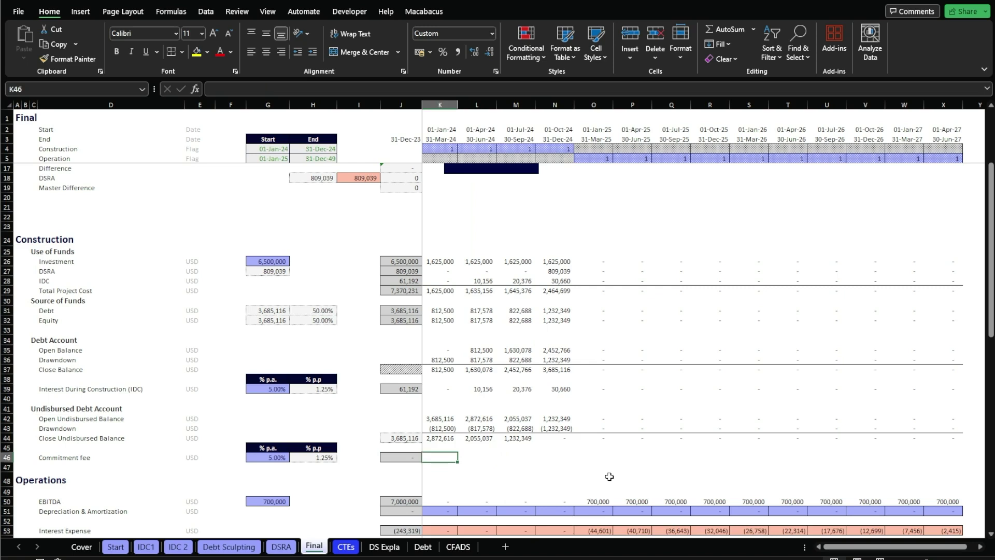
text(=)
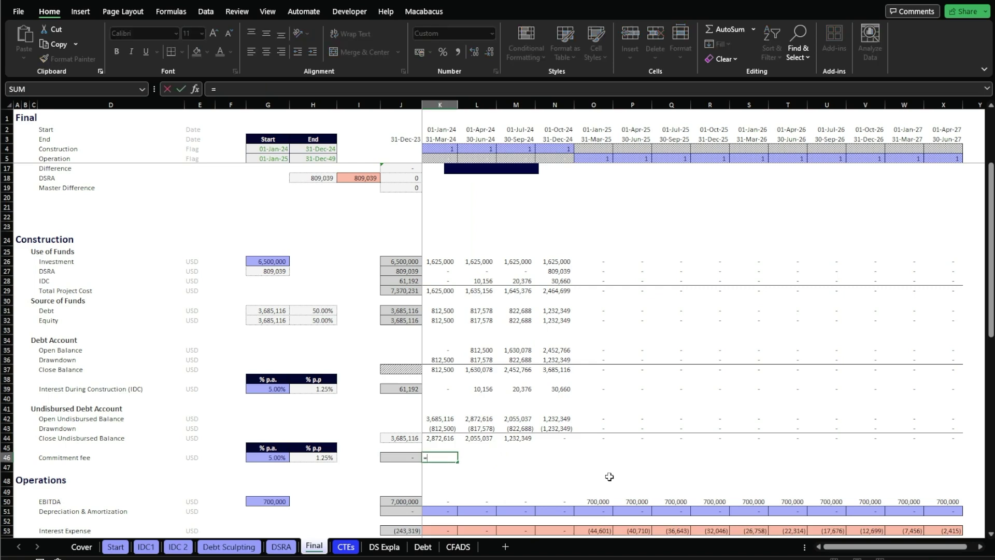
key(Left)
key(Left)
key(Left)
key(Left)
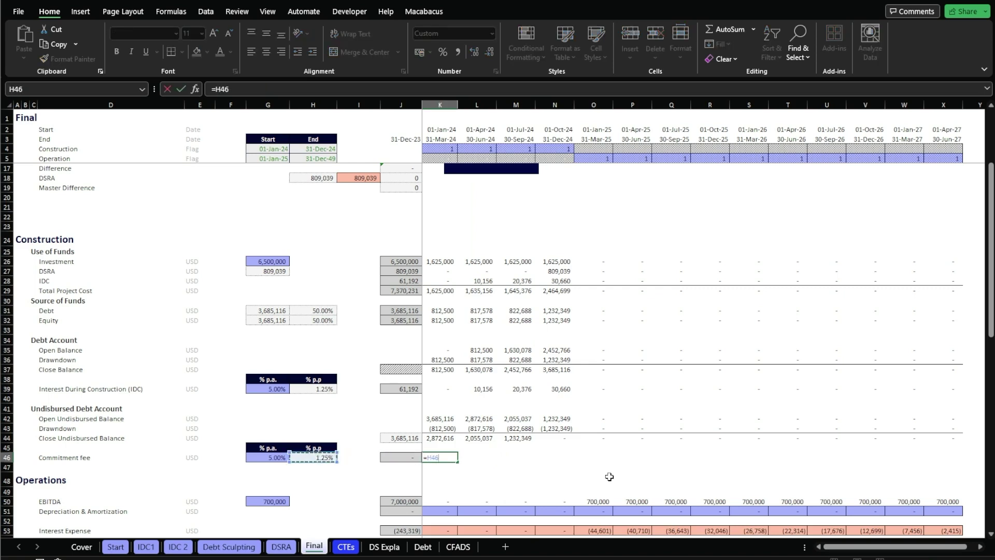
key(Escape)
Examine the commitment fee's % p.a. and % p.p rate block in G45:H46
key(Left)
key(Left)
key(Left)
key(Left)
key(Up)
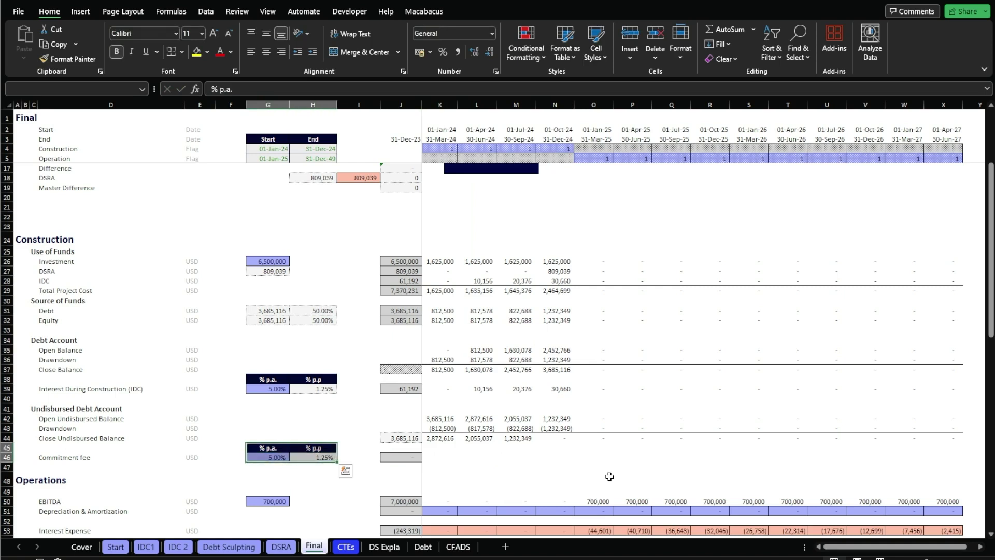
key(shift+Down)
key(shift+Down)
key(shift+Right)
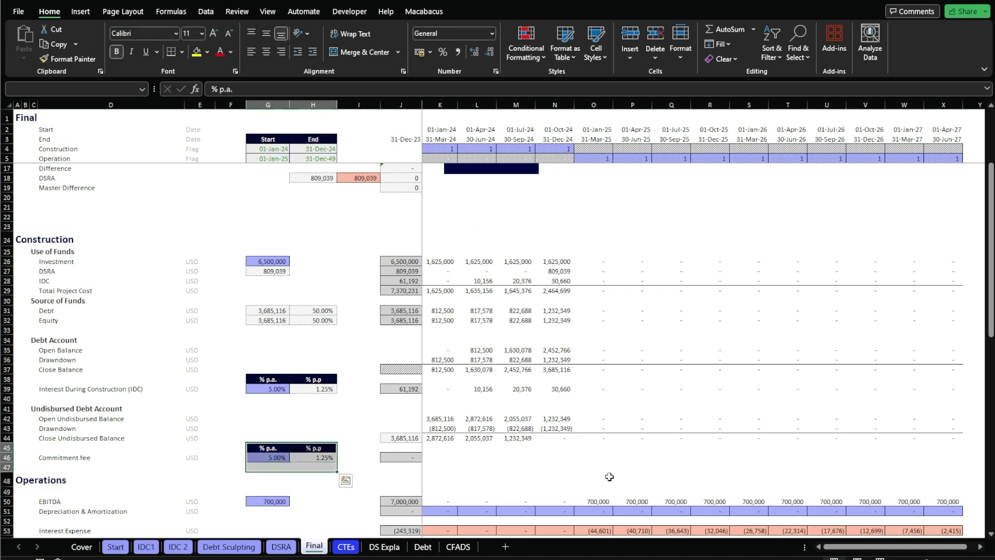
key(Up)
key(Up)
key(Up)
key(Up)
key(Up)
key(Up)
key(Down)
key(Down)
key(Down)
key(Down)
key(Down)
key(Down)
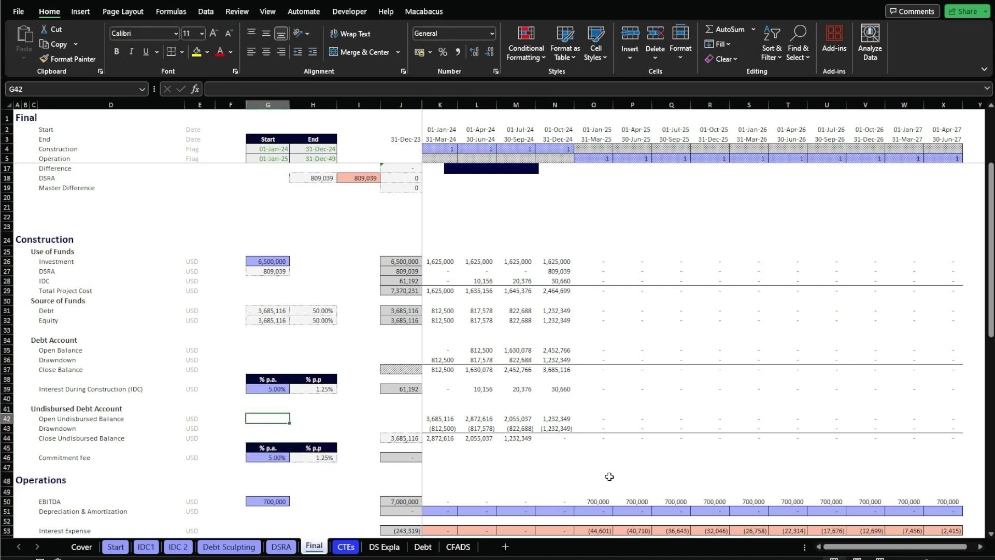
Set the commitment fee's annual rate in G46 to 2% and check the per-period rate formula in H46
key(Down)
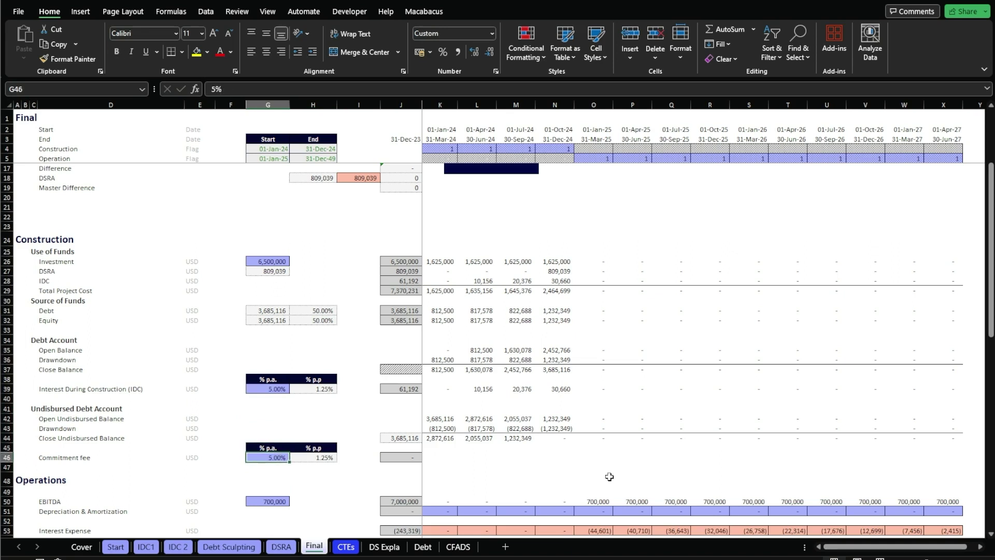
text(2%)
key(Return)
key(Up)
key(Right)
key(Up)
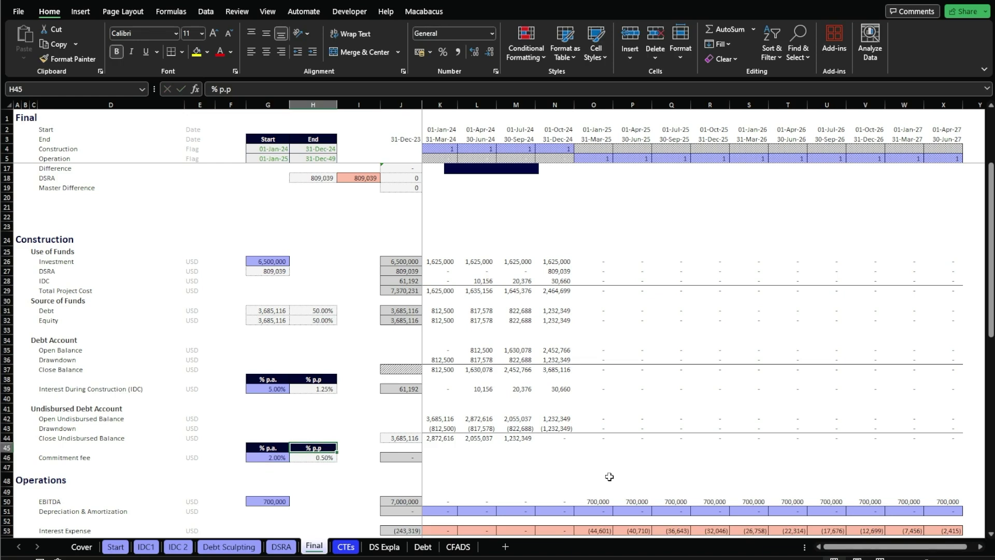
key(Down)
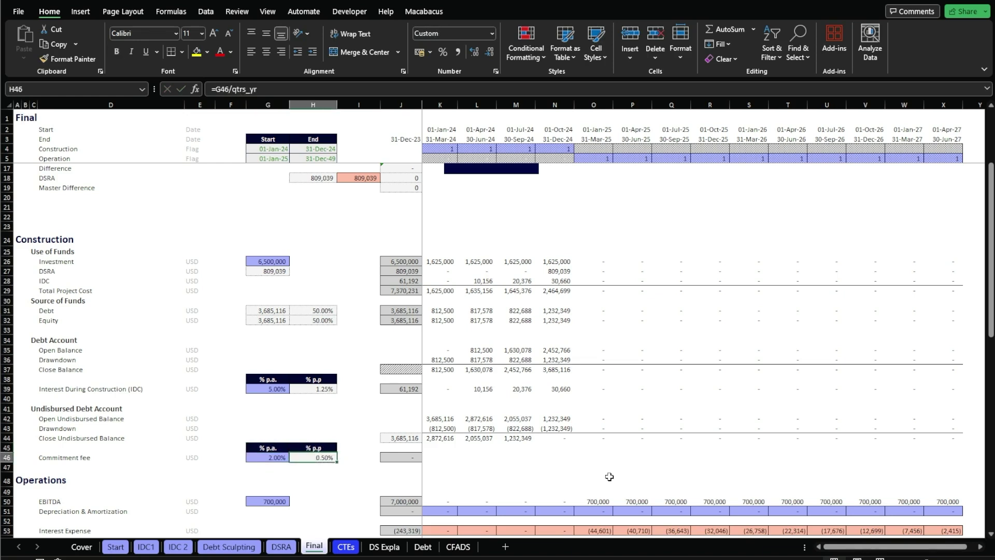
Calculate the first-quarter commitment fee in K46 as the per-period rate times the opening undisbursed balance, =$H$46*K42
key(Right)
key(Right)
key(Right)
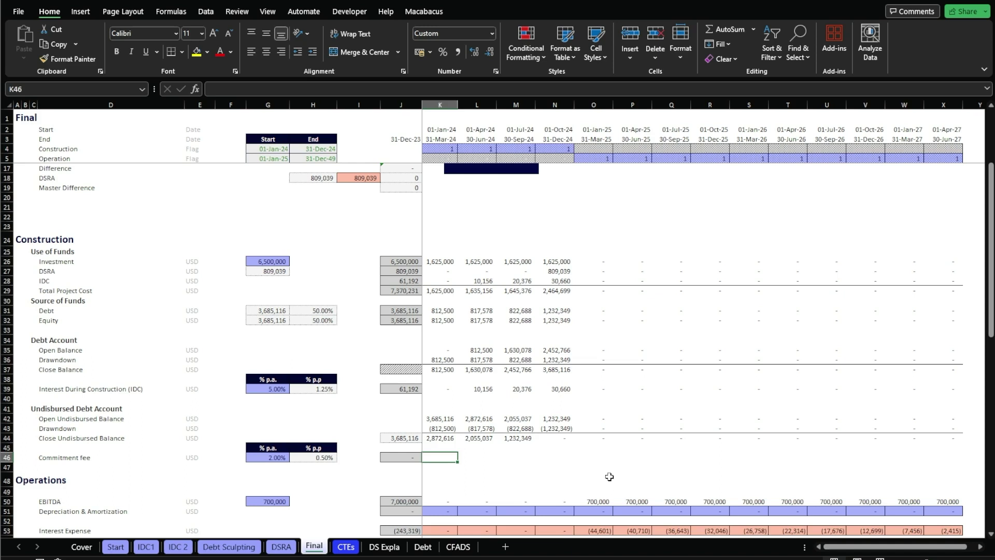
text(=)
key(Left)
key(Left)
key(Left)
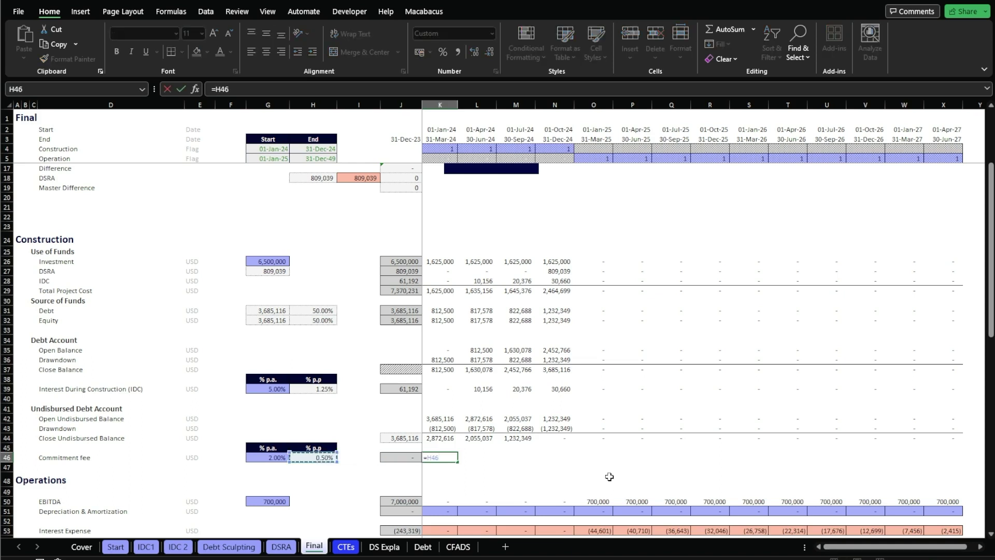
key(F4)
text(*)
key(Up)
key(Up)
key(Up)
key(Up)
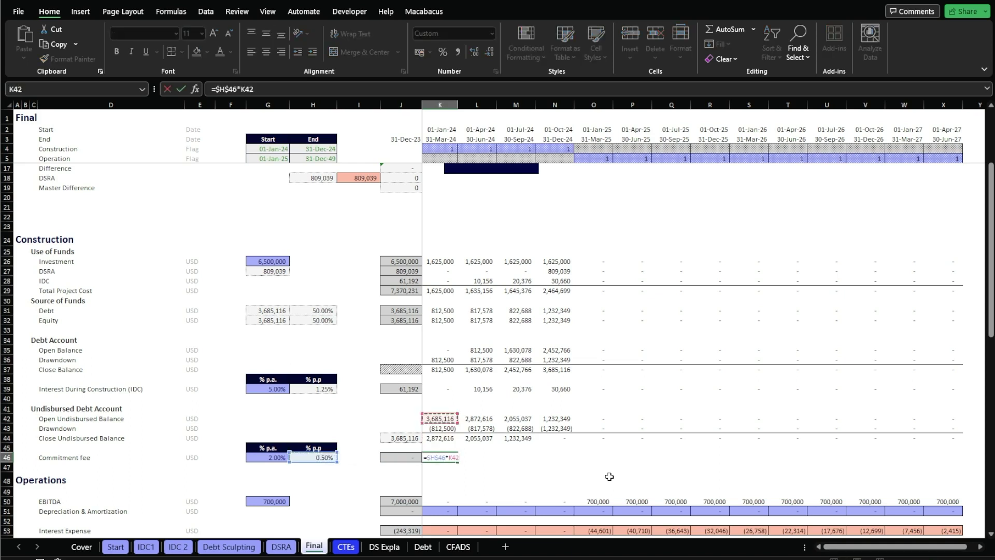
key(ctrl+Return)
Fill the commitment fee formula from K46 rightward across row 46
key(ctrl+alt+shift+r)
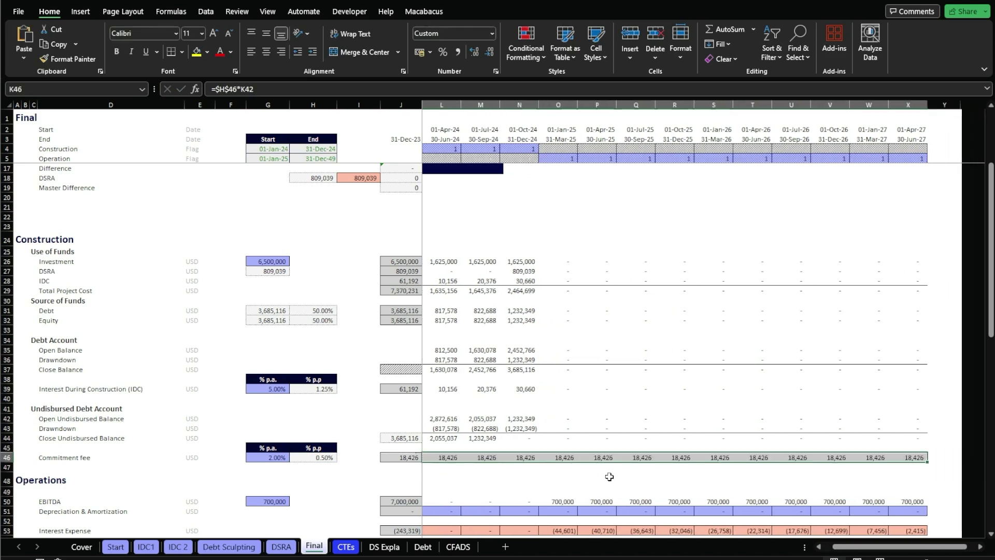
key(Left)
key(Left)
key(Left)
Review the commitment fee total in J46 and the quarterly fees in K46:N46, and select the Total Project Cost row 29
key(Right)
key(Right)
key(Right)
key(Right)
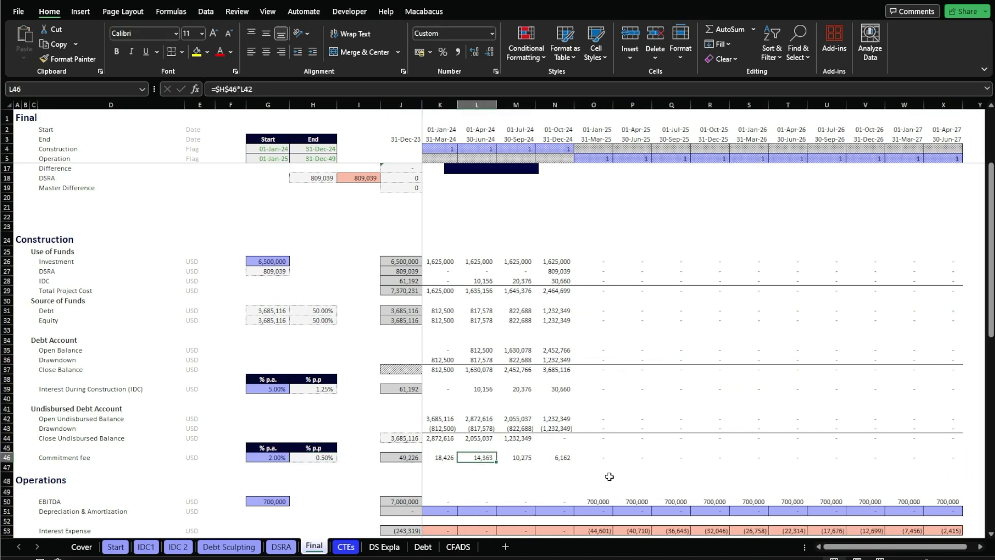
key(Left)
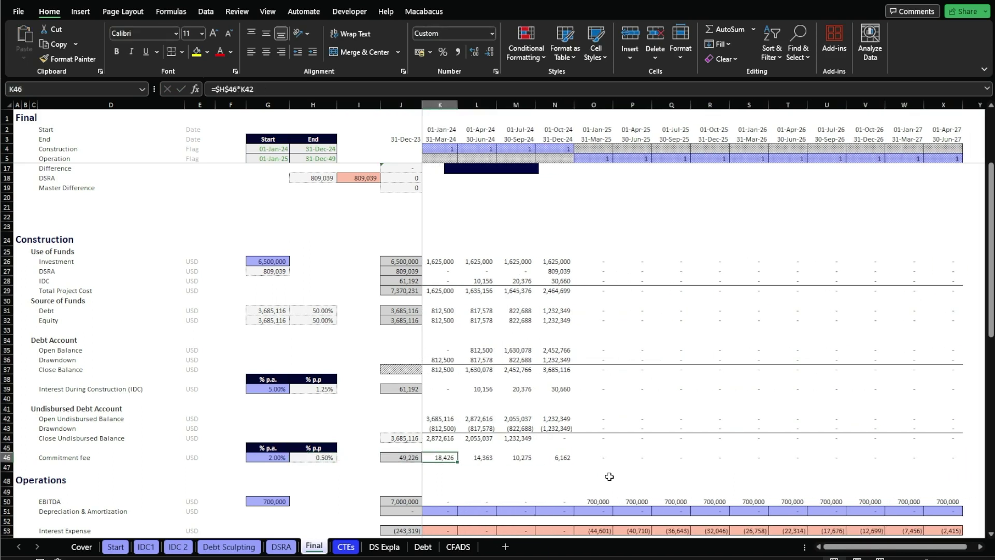
key(Left)
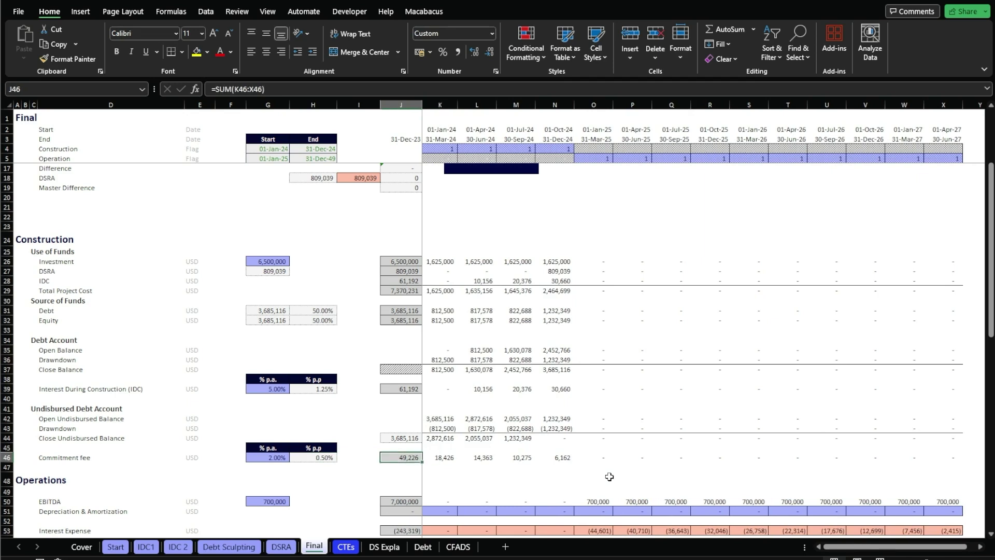
key(ctrl+shift+Right)
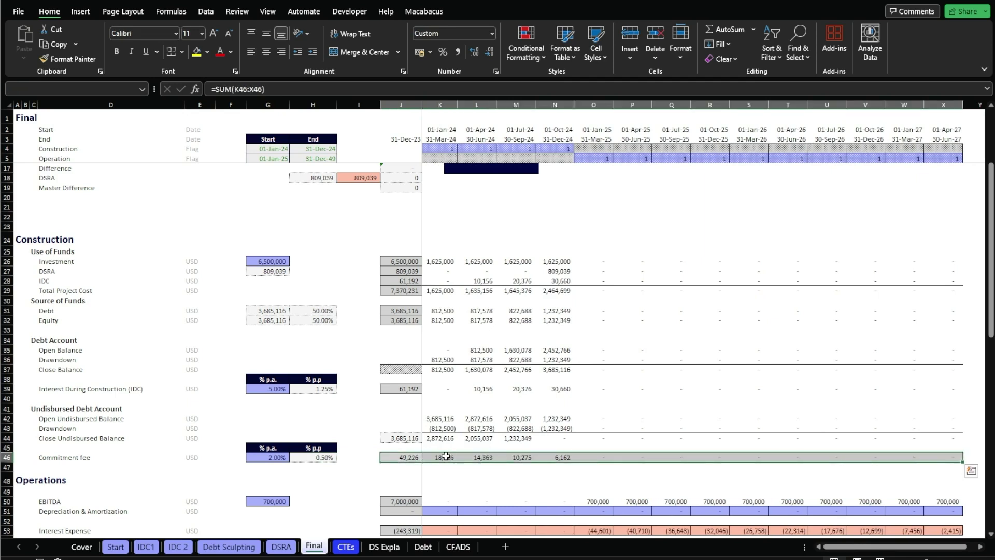
drag(426, 457, 546, 457)
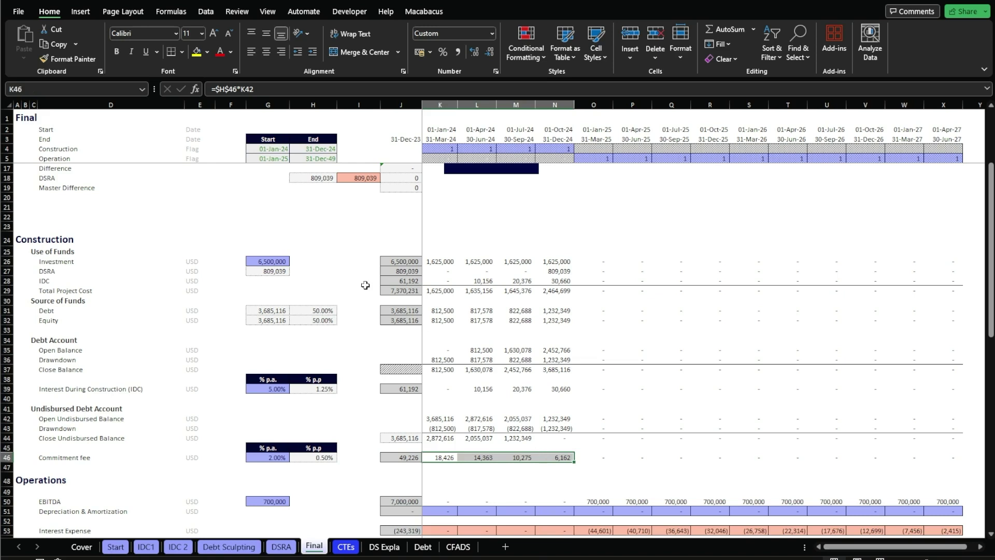
click(6, 291)
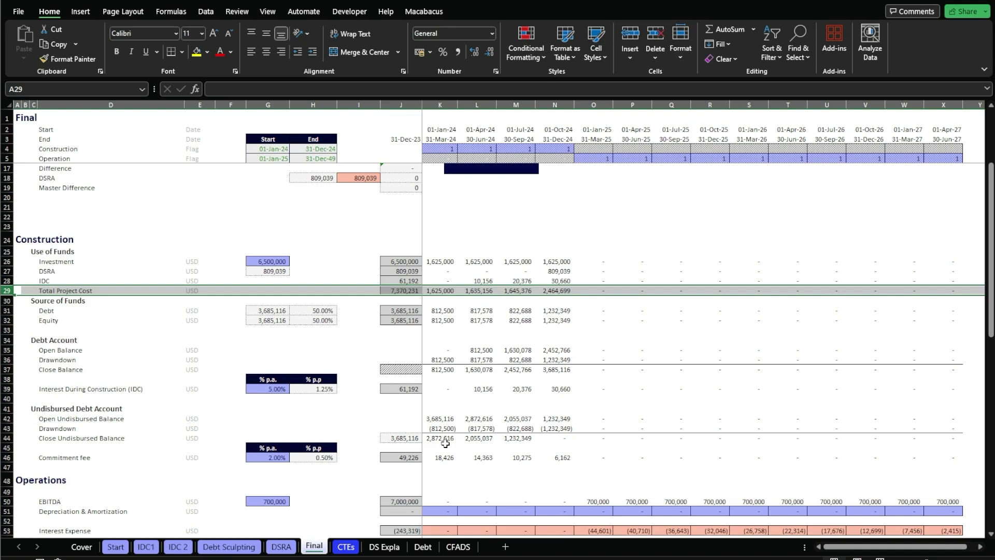
Insert a new row above the IDC row 28 in the Use of Funds block
drag(445, 457, 559, 457)
click(4, 291)
click(5, 281)
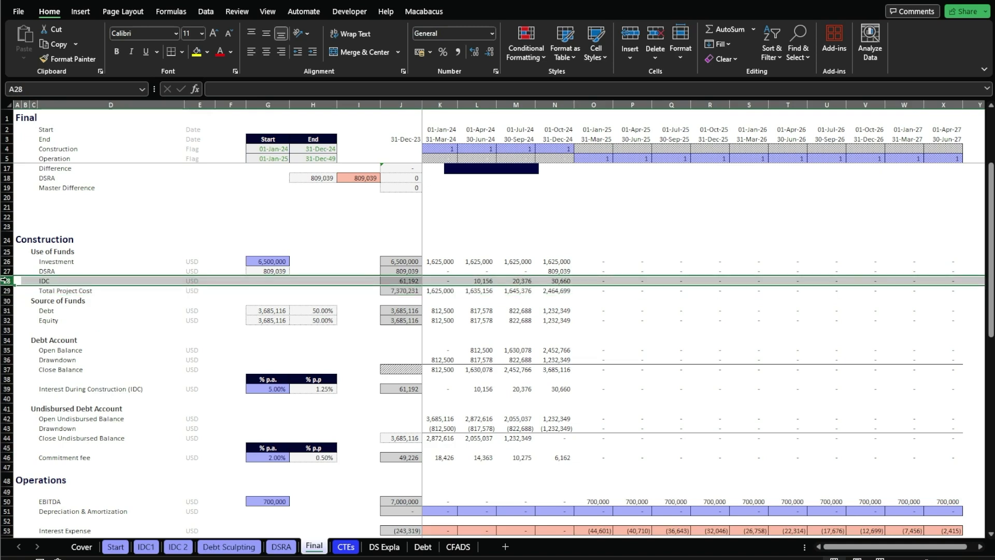
key(ctrl+shift+=)
Label the new row "Commitment fee" in D28 and copy the USD unit from the row above into E28
key(Right)
key(Right)
key(Right)
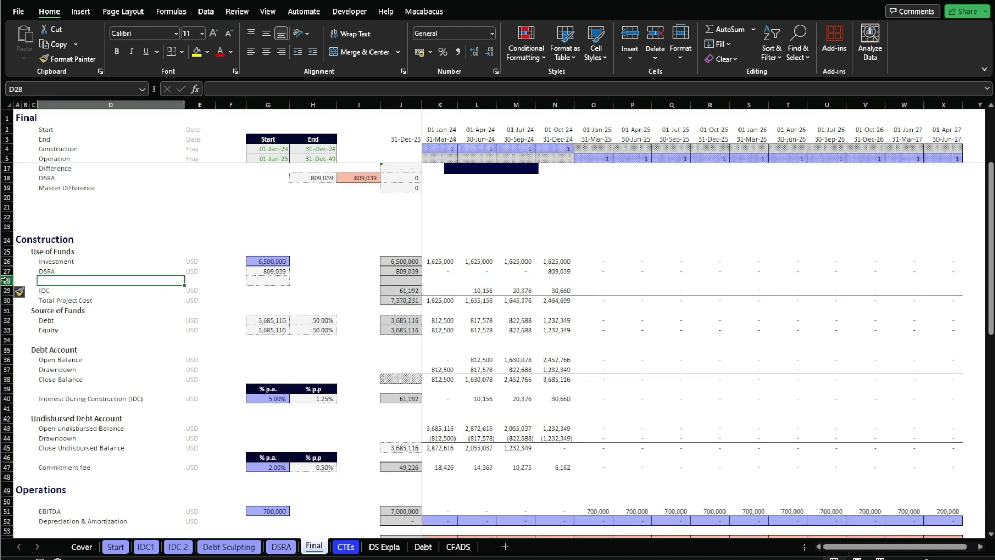
text(Commitment)
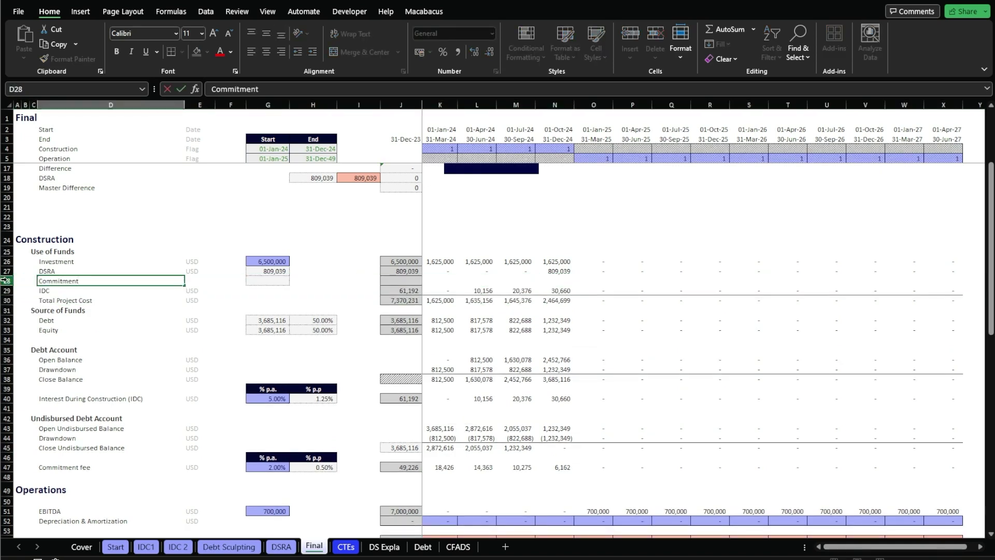
text( fee)
key(Tab)
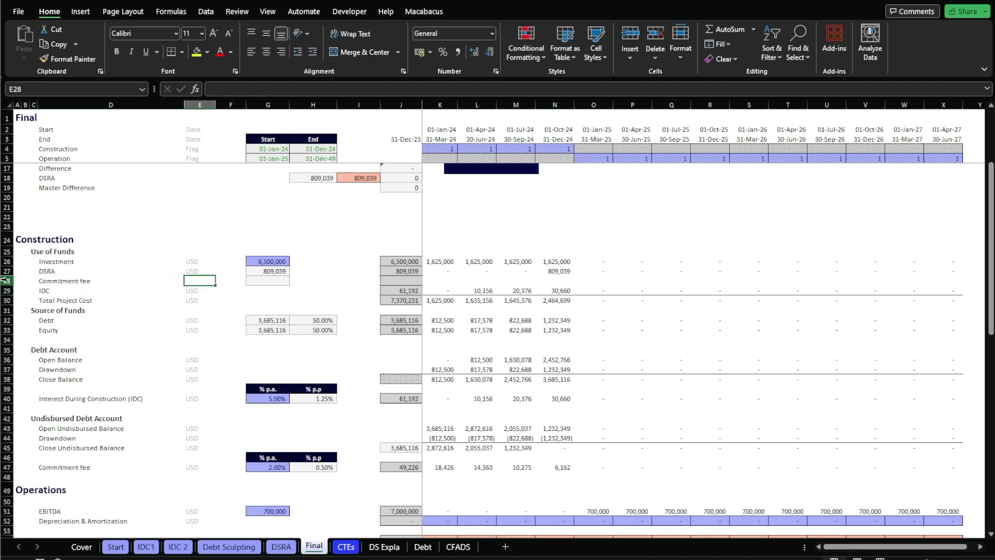
key(ctrl+d)
Total the new commitment fee row in J28 with =SUM(K28:X28)
key(Right)
key(Right)
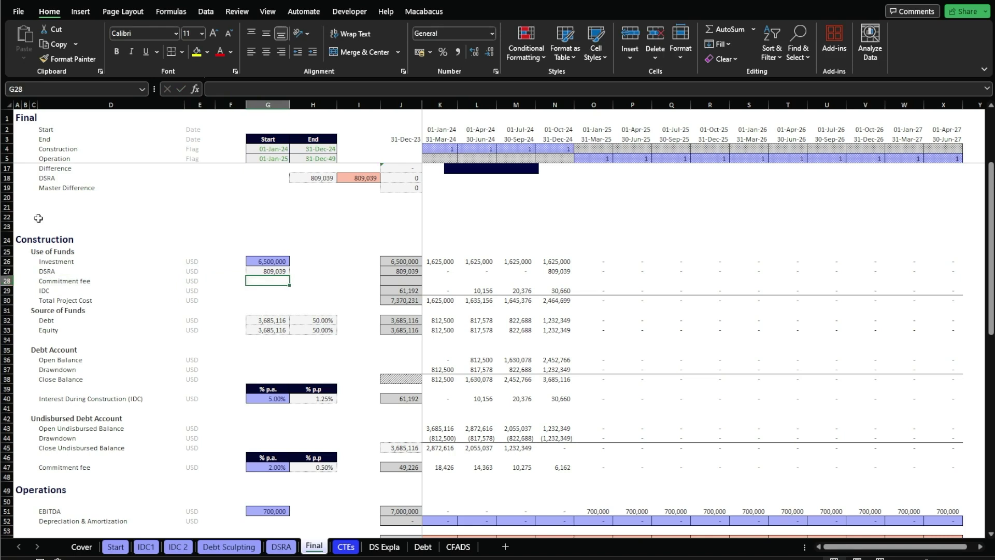
key(alt)
key(alt)
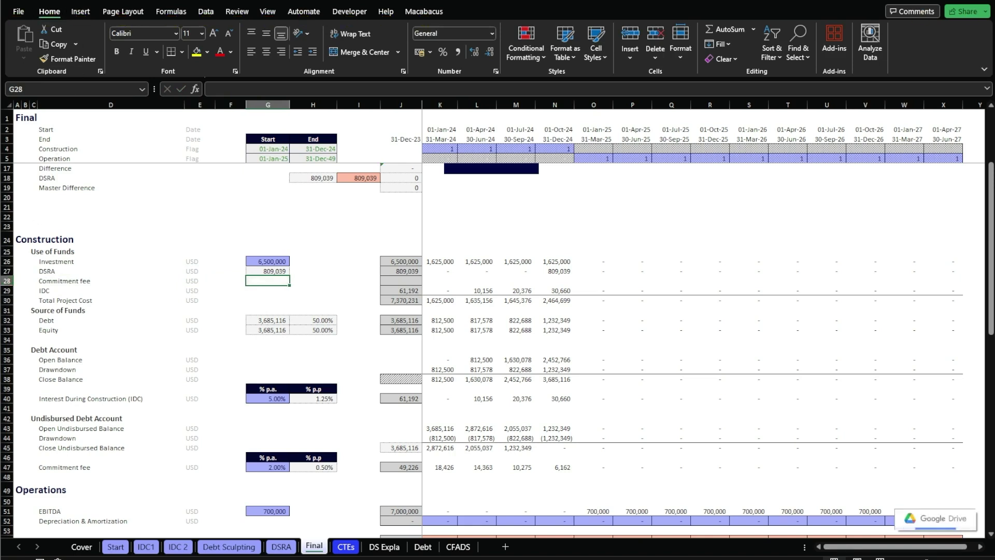
key(Right)
key(Right)
key(Right)
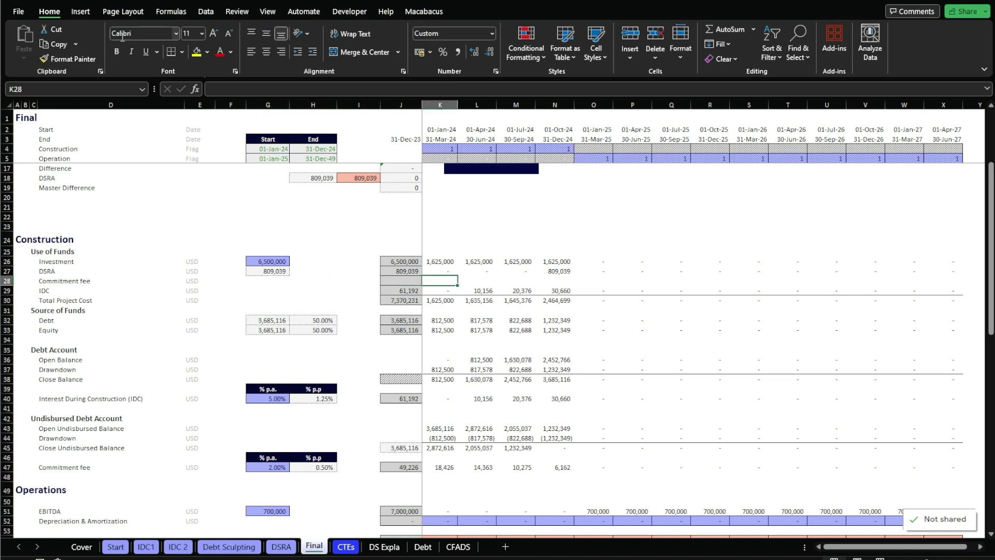
text(=SUM(K28:X28))
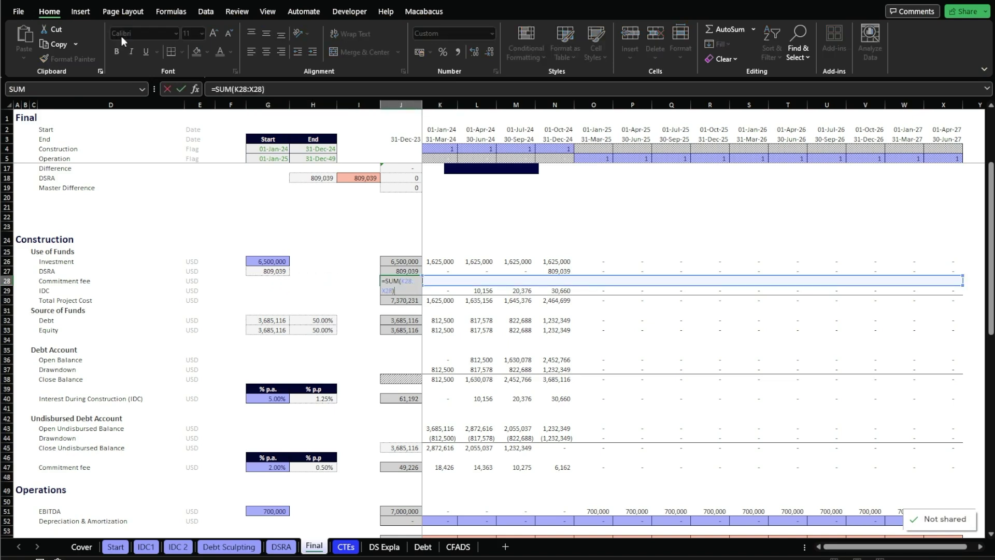
key(ctrl+Return)
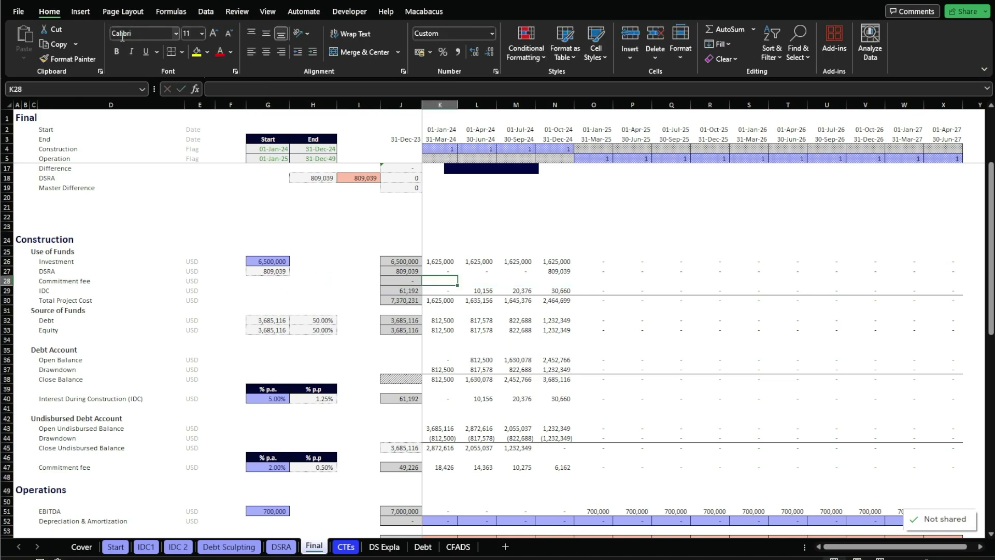
Link the first-quarter commitment fee in K28 to the calculated fee in the Undisbursed Debt Account with =K47
scroll(122, 38, right, 1)
key(Right)
text(=)
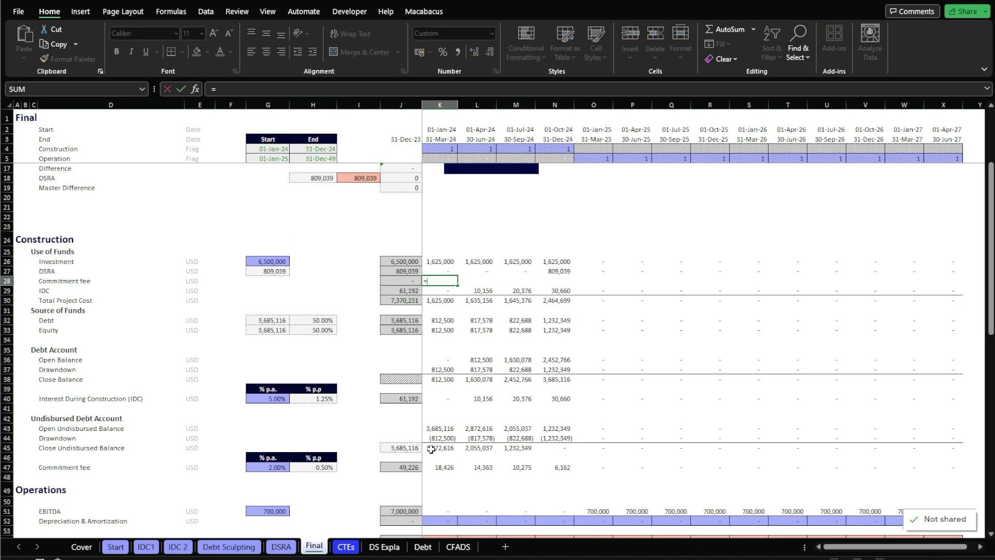
click(438, 466)
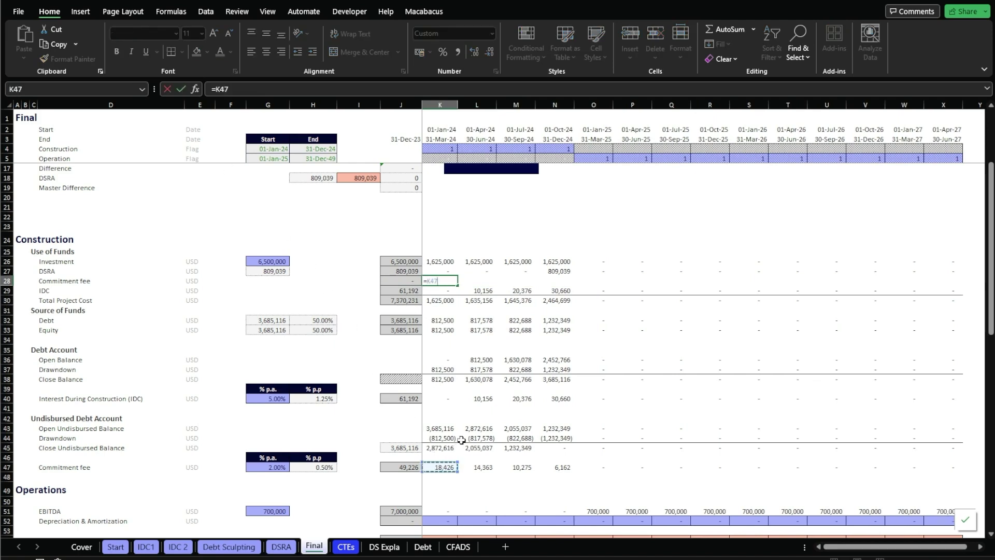
key(Return)
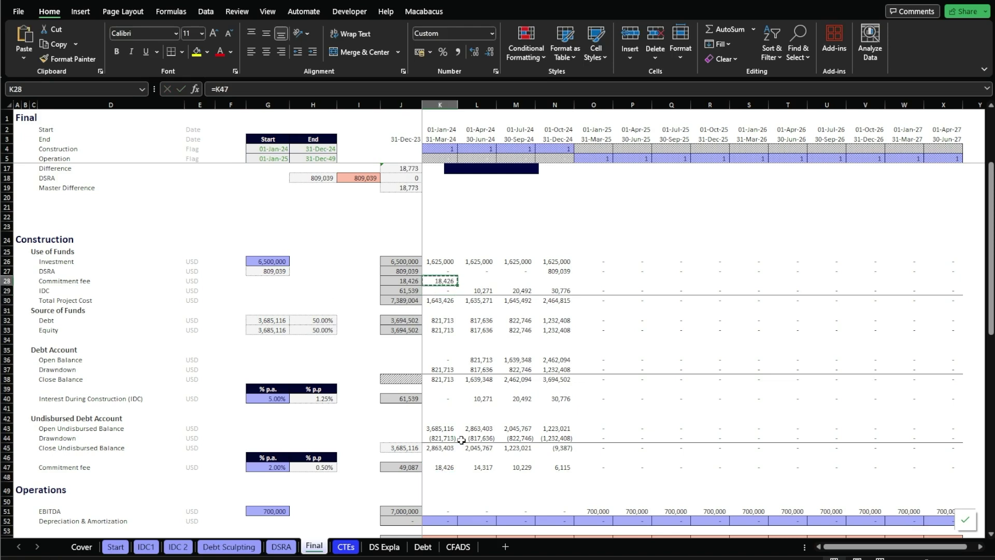
Fill the commitment fee link from K28 rightward across row 28 and check the linked quarters
key(ctrl+shift+Right)
key(ctrl+r)
key(Left)
key(Right)
key(Right)
key(Right)
key(Right)
key(Right)
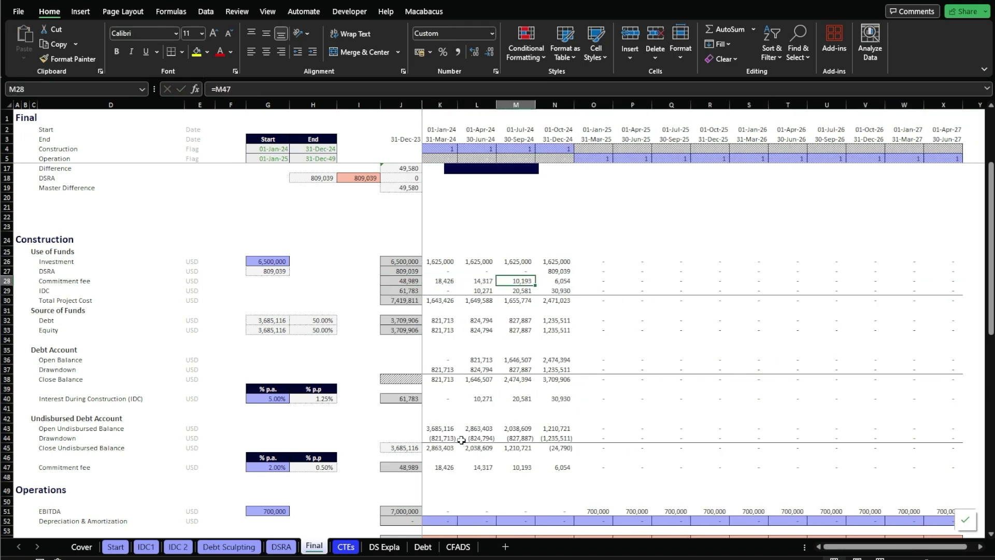
key(Left)
key(Left)
key(Left)
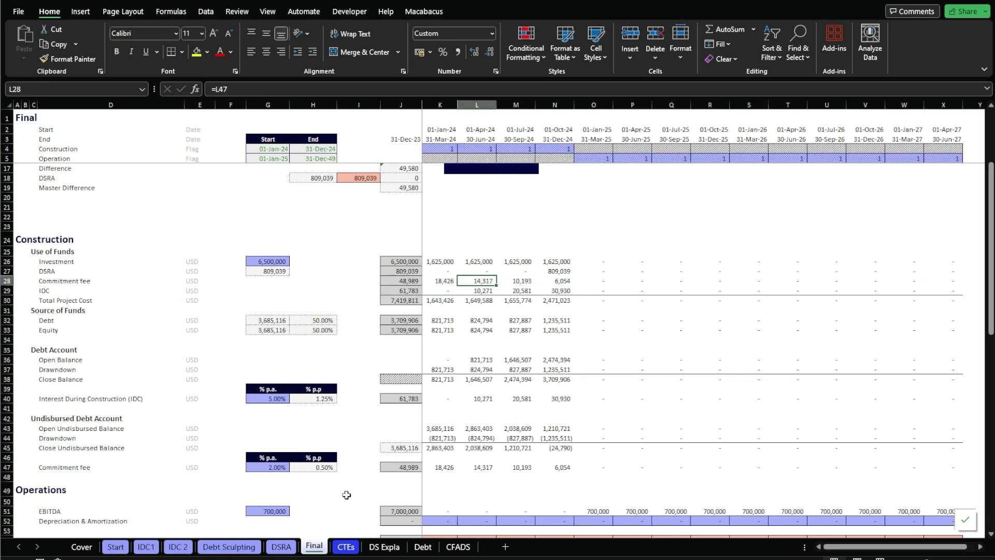
Check the fee formula in K47, the commitment fee total in J28 and the Master Difference in J19
double_click(441, 467)
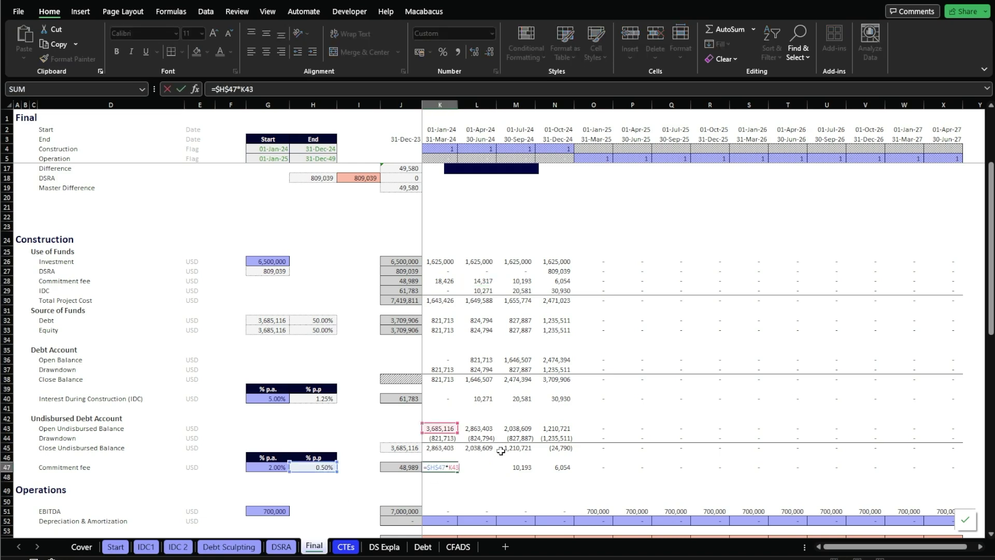
key(Escape)
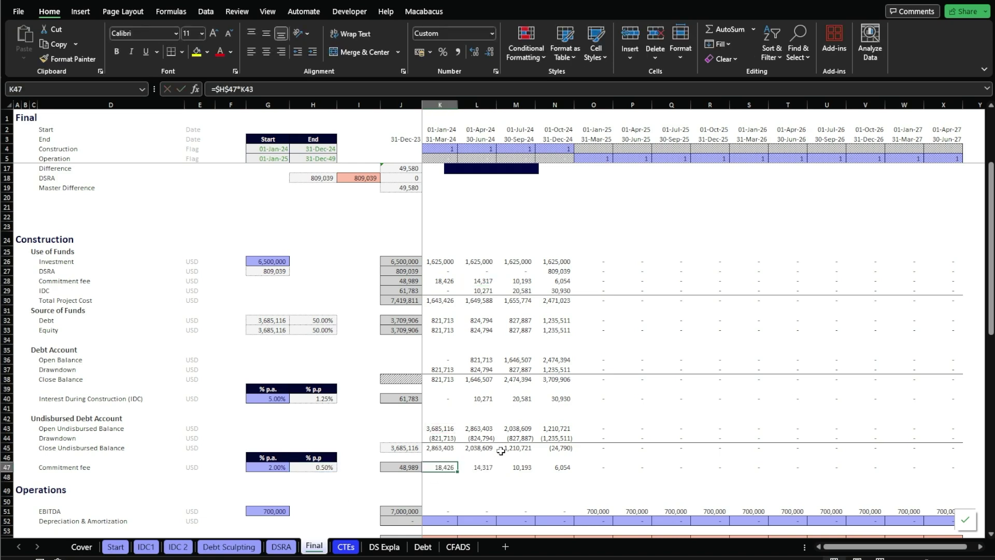
scroll(501, 451, up, 3)
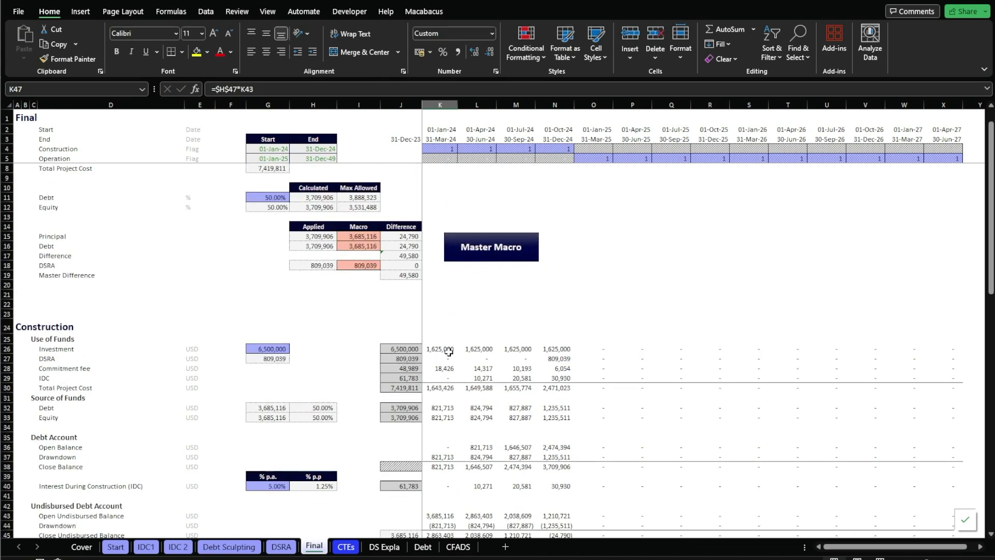
click(444, 369)
key(shift+space)
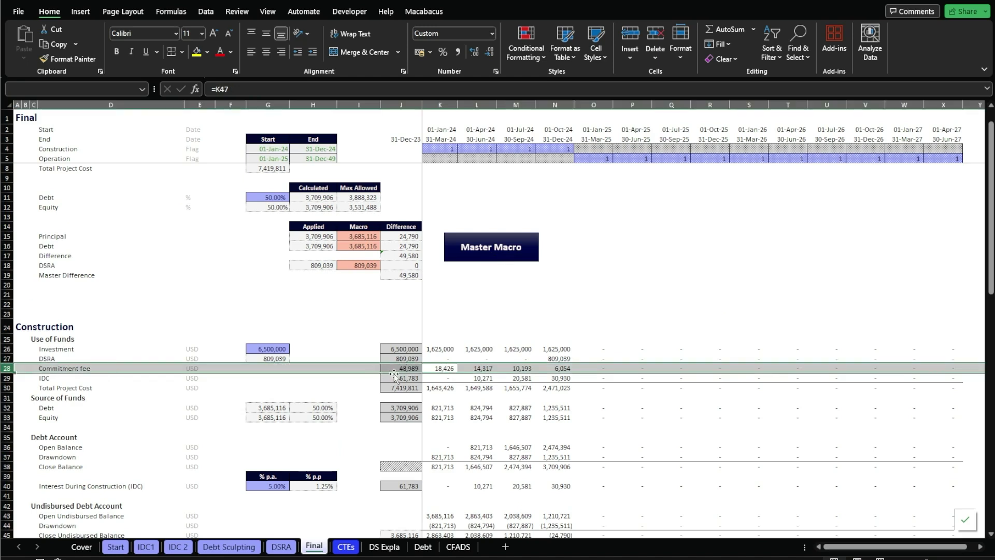
click(421, 367)
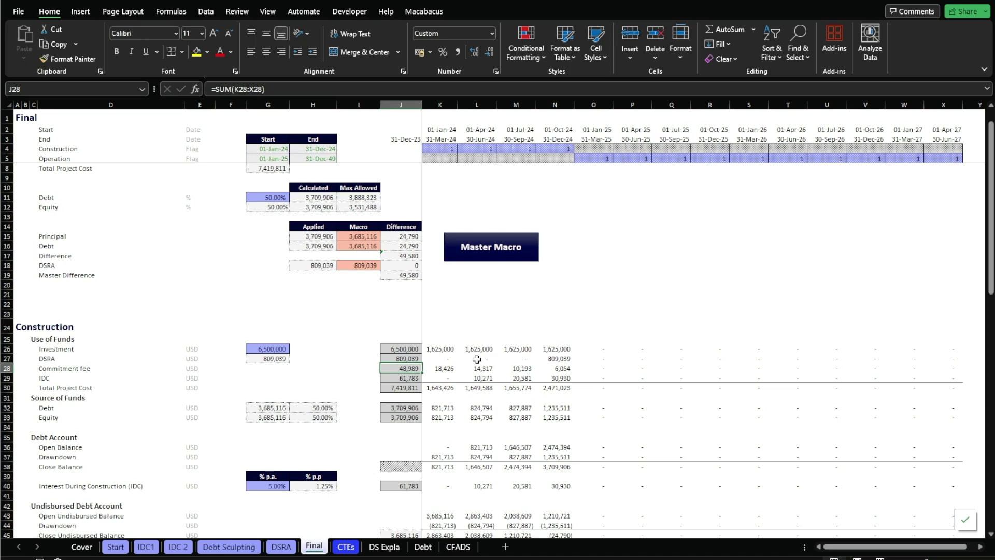
click(401, 273)
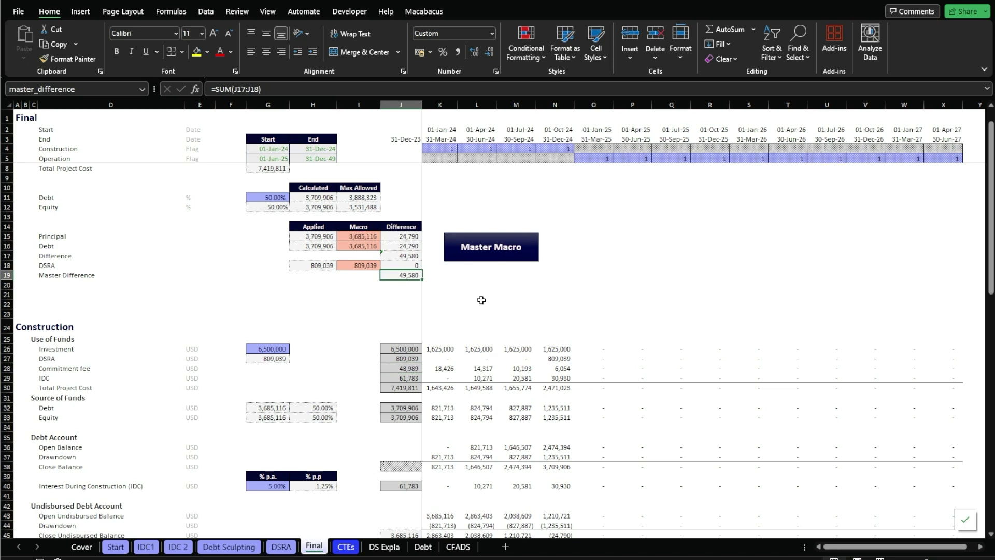
scroll(479, 302, down, 3)
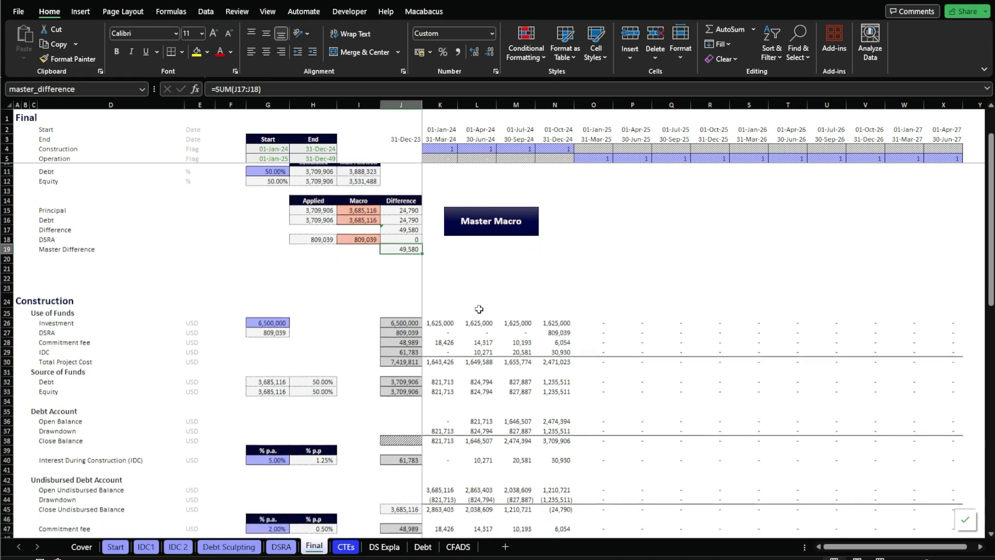
double_click(445, 467)
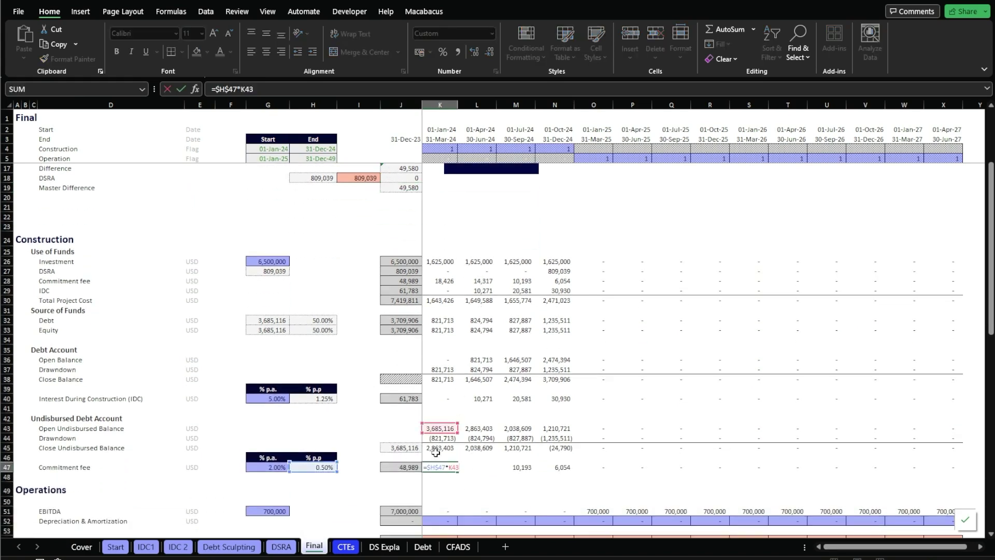
key(Escape)
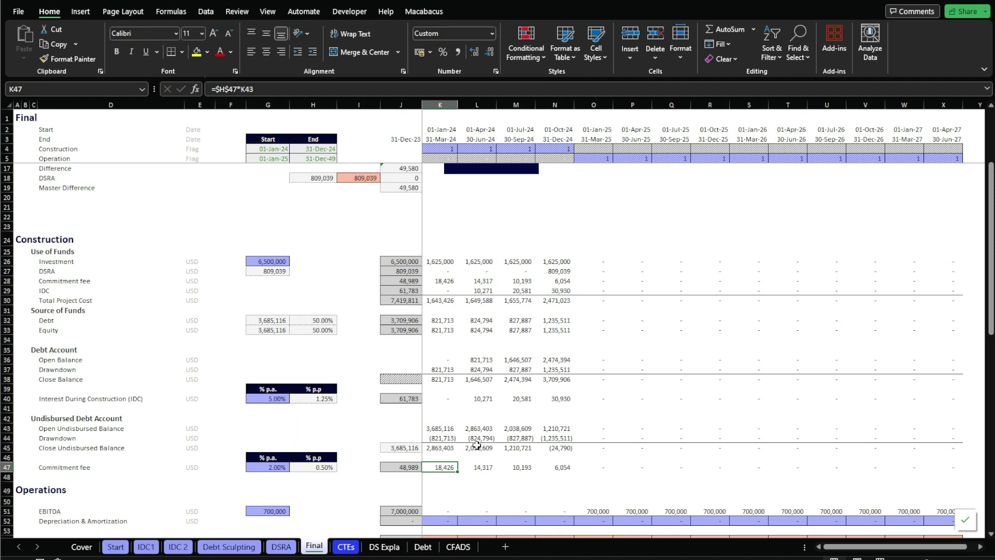
Base the K47 commitment fee on the average of opening and closing undisbursed balances, =$H$47*AVERAGE(K43,K45)
key(F2)
key(BackSpace)
key(BackSpace)
key(BackSpace)
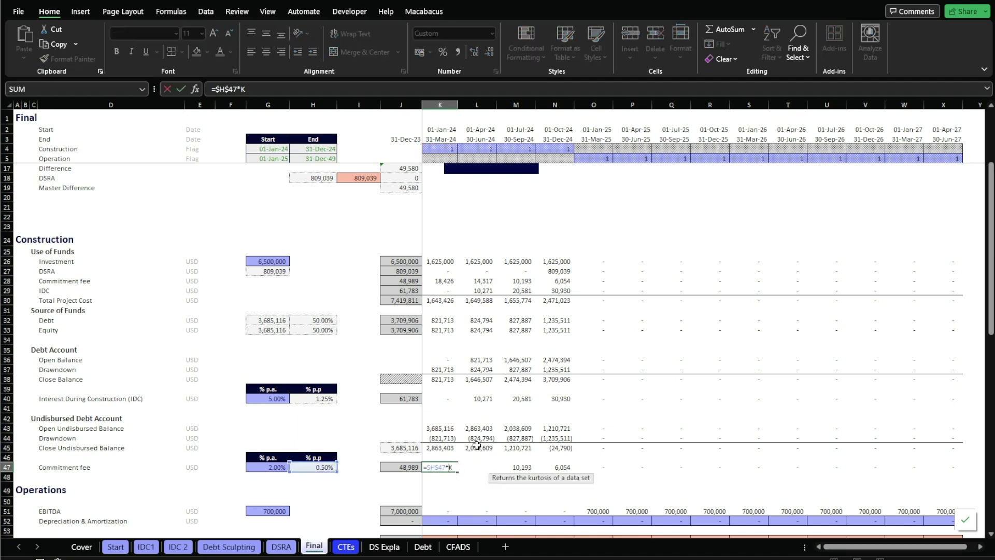
text(a)
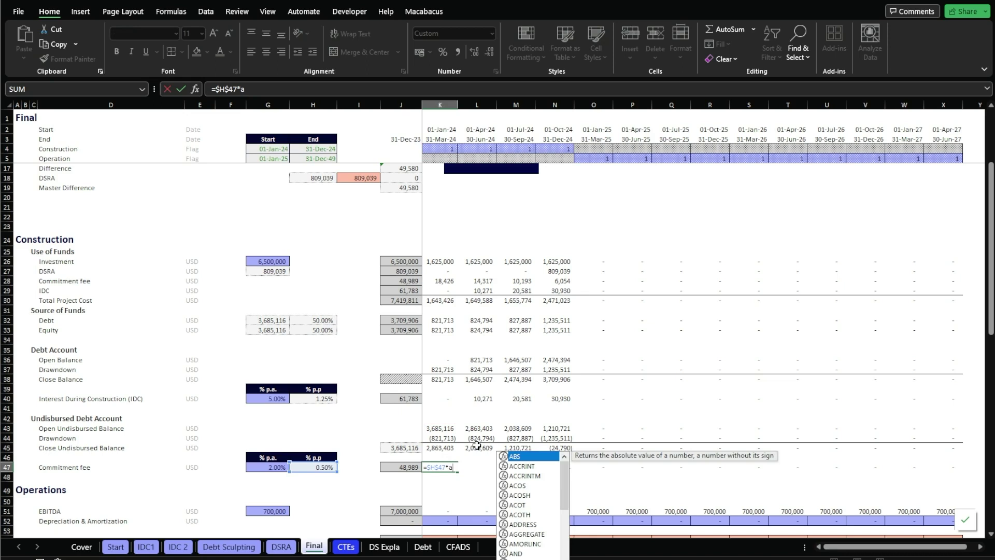
text(verag)
key(Tab)
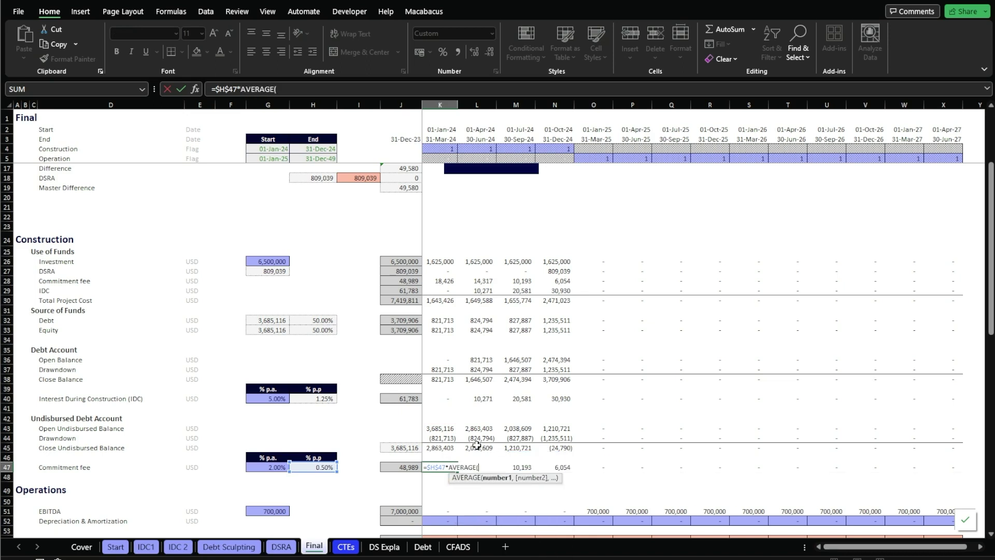
click(446, 429)
text(,)
click(441, 451)
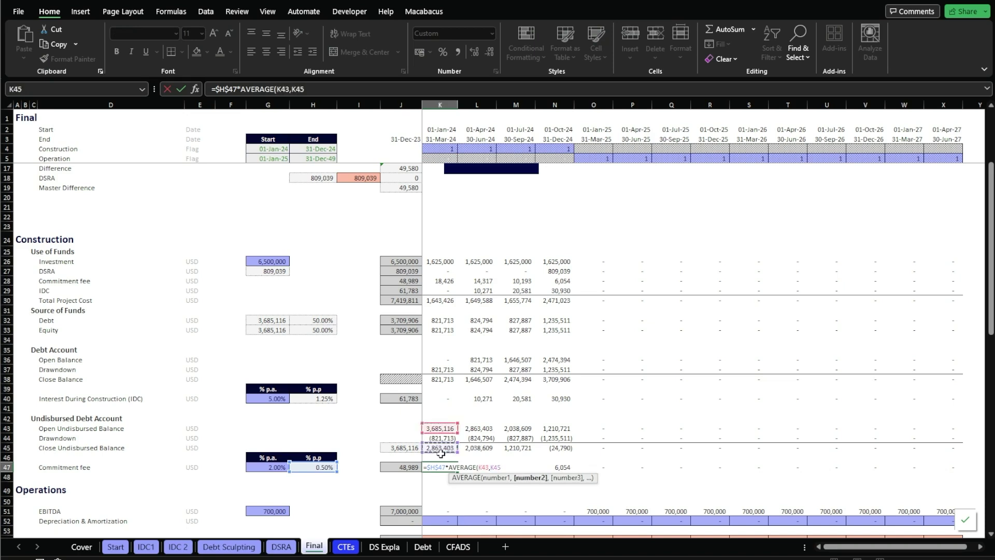
key(Return)
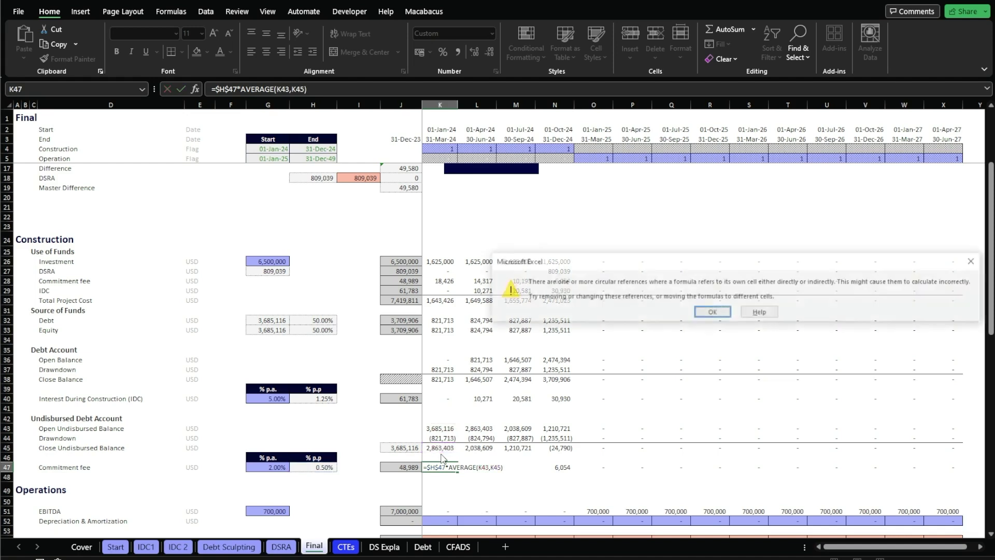
click(712, 312)
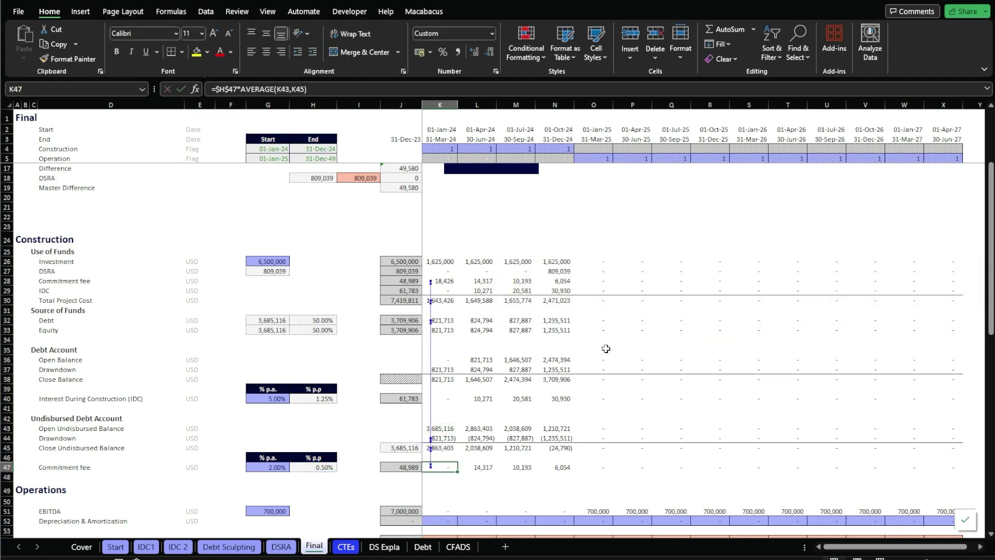
Copy the average-balance commitment fee formula from K47 rightward across row 47
key(ctrl+c)
key(ctrl+shift+Right)
key(ctrl+v)
key(ctrl+shift+Left)
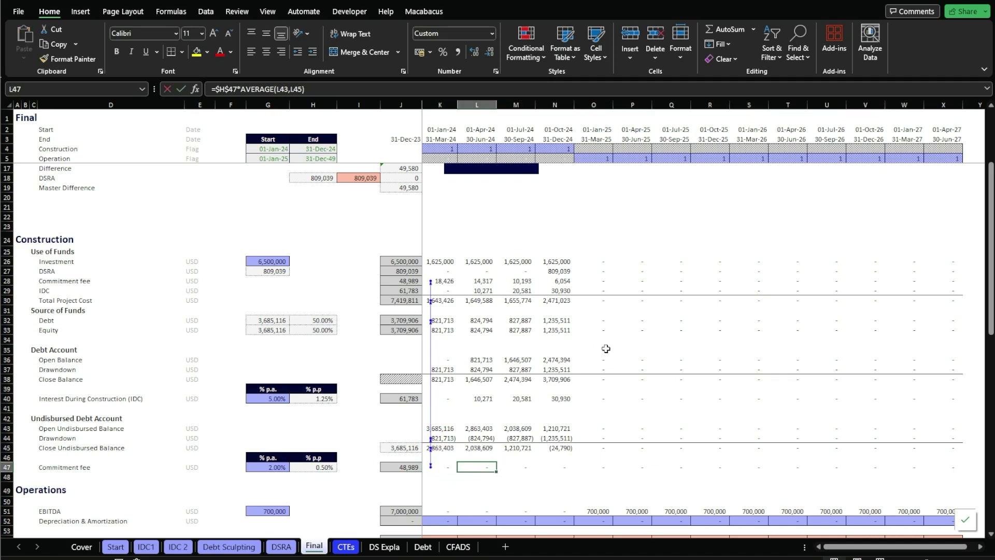
Trace the circular reference through the formulas in K47, K45, K44, K32, K30 and K28
key(F2)
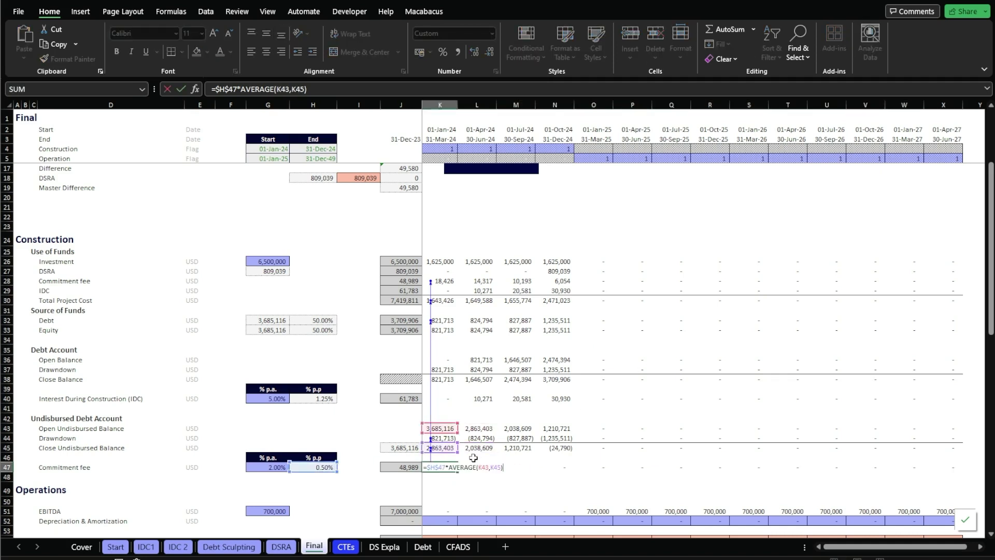
key(Escape)
click(451, 449)
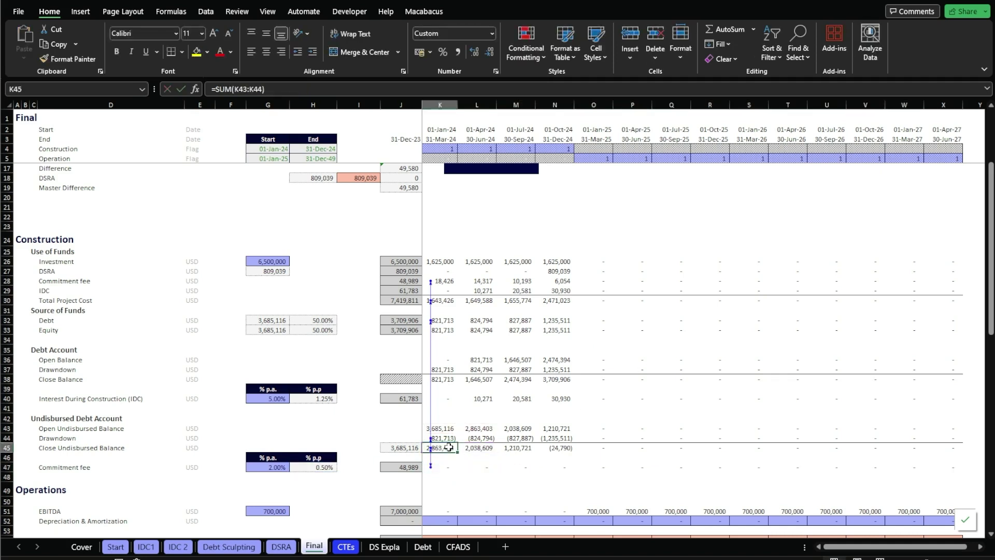
key(F2)
key(Escape)
key(Up)
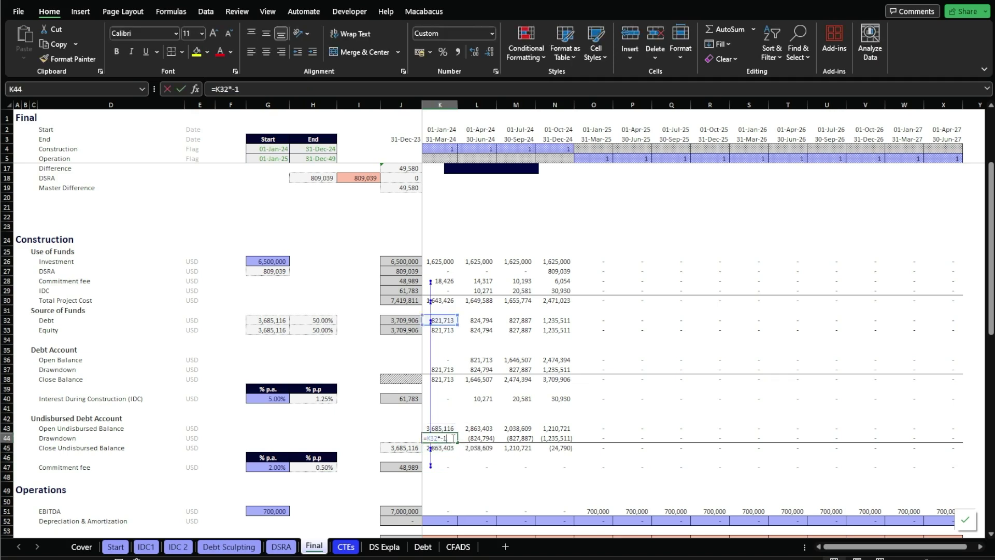
key(F2)
key(Escape)
click(441, 323)
click(447, 301)
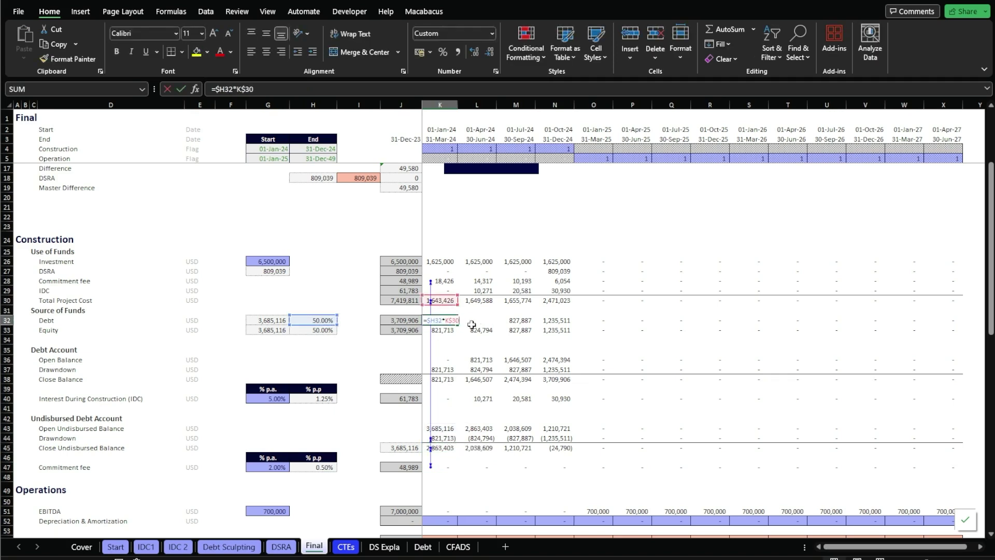
key(F2)
key(Escape)
click(442, 281)
key(F2)
key(Escape)
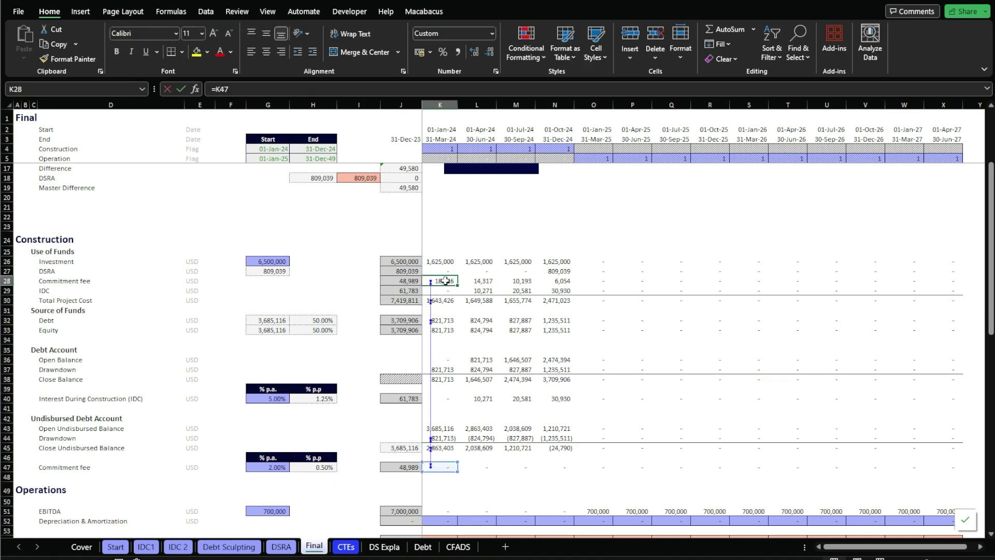
Review the formulas behind the commitment fee in K28 and K47 and its total in J47
key(F2)
key(Escape)
click(445, 467)
key(F2)
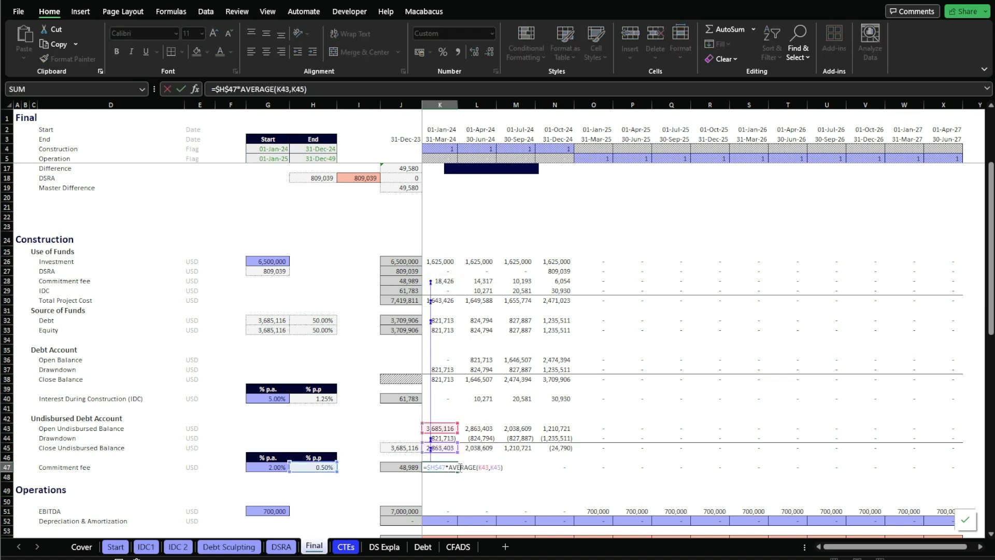
key(Escape)
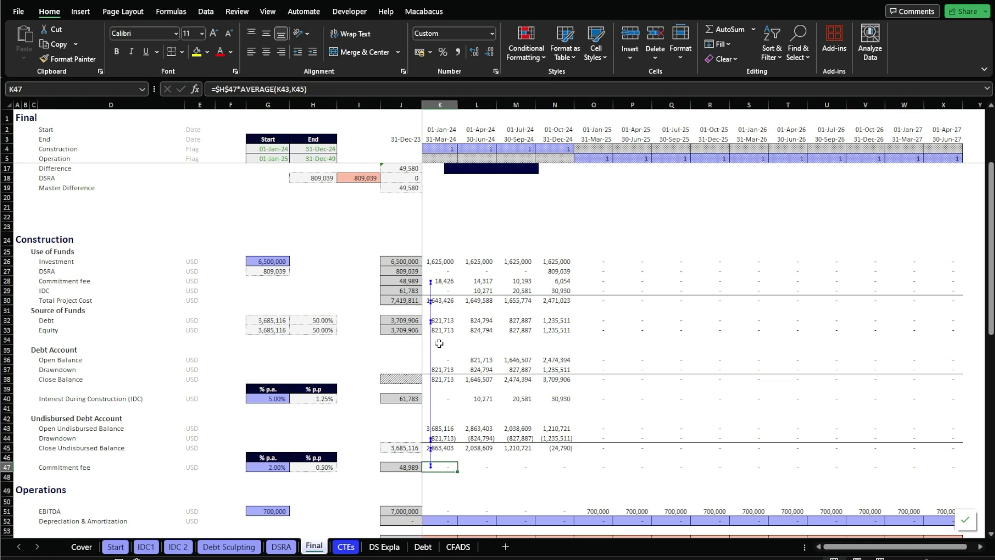
key(Left)
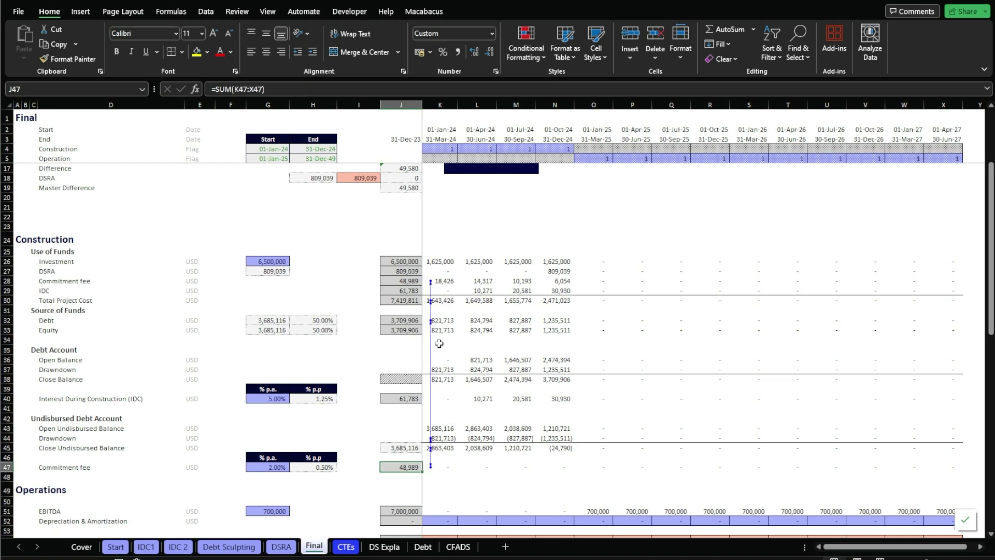
Clear the linked commitment fee formulas from K28 across row 28 in the Use of Funds
click(446, 280)
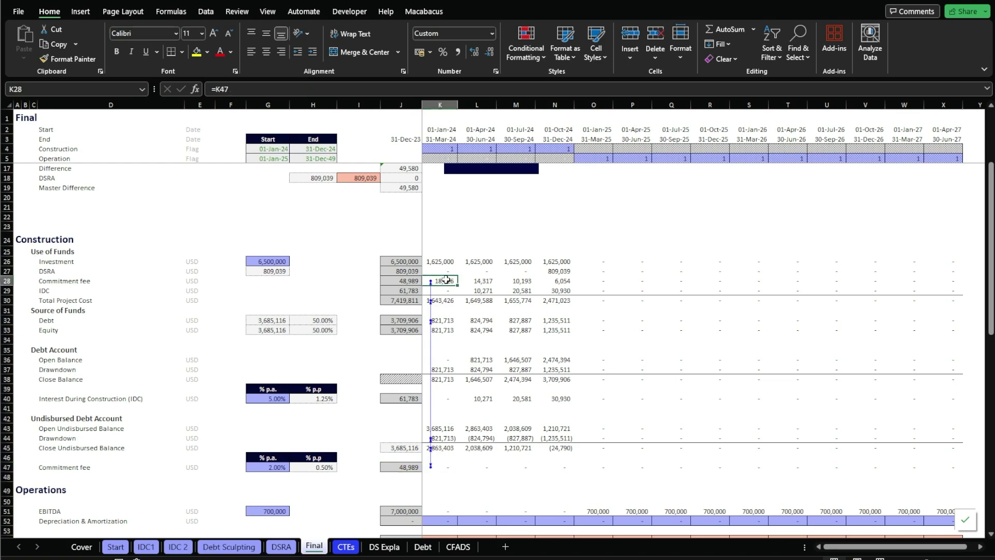
key(ctrl+shift+Right)
key(Delete)
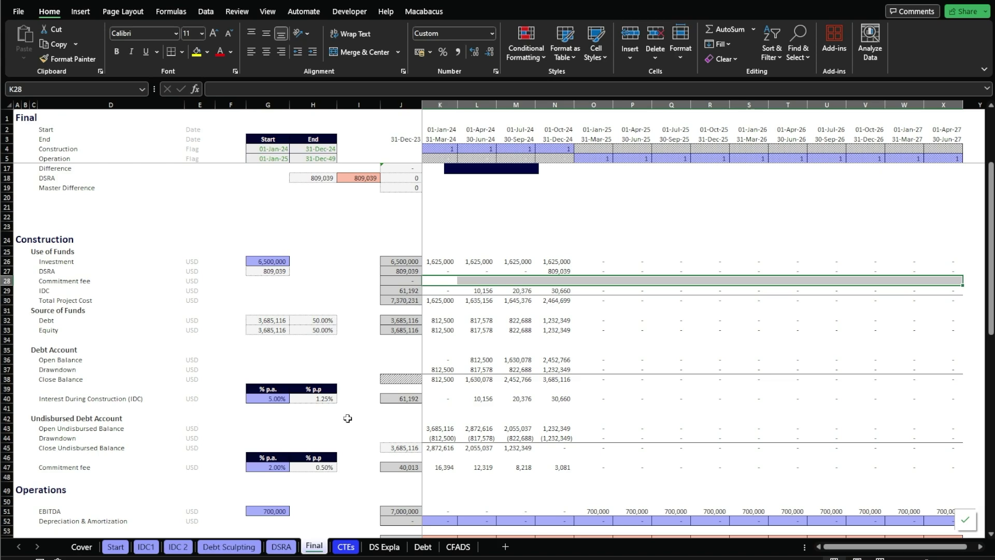
click(336, 428)
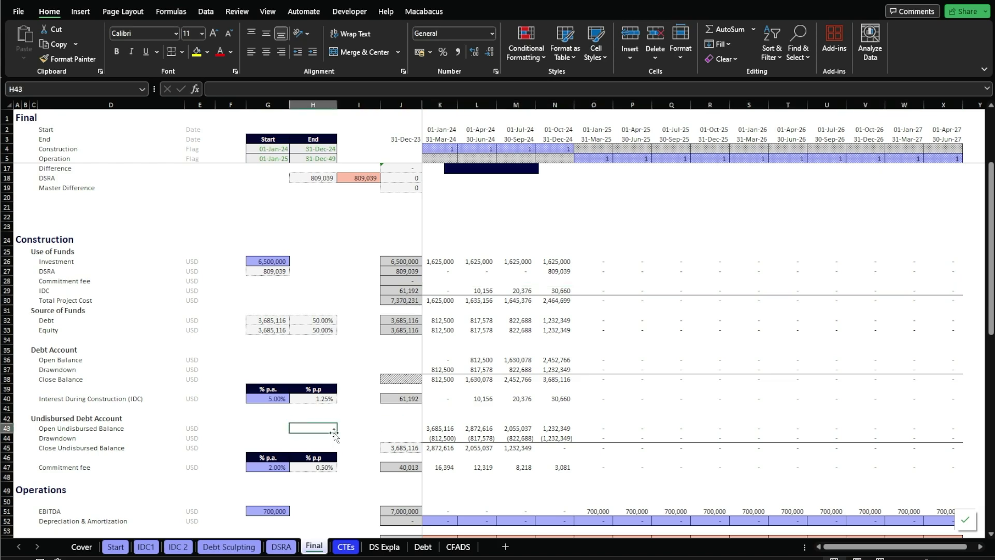
Move the Master Difference row down to row 20 and label D19 "Commitment Difference"
scroll(405, 381, up, 2)
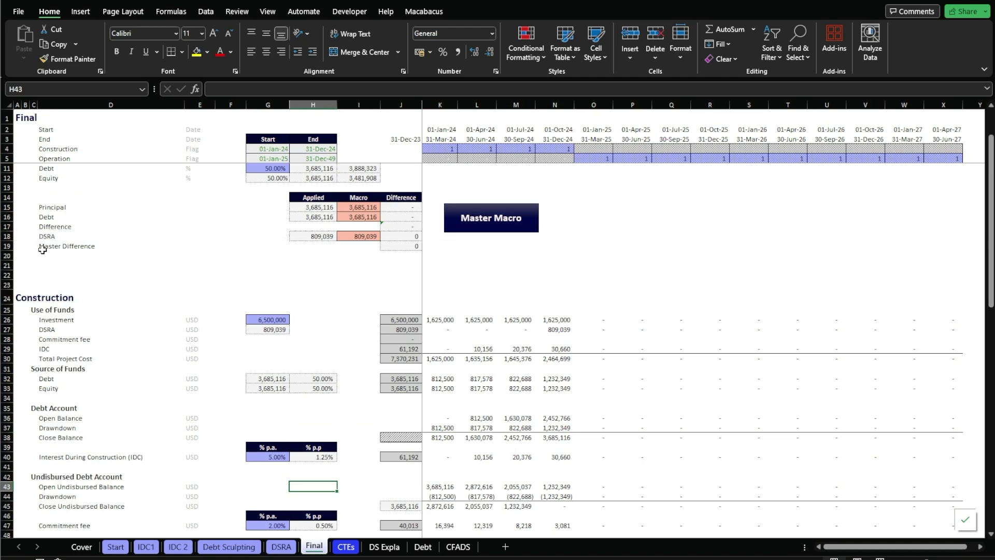
drag(42, 249, 398, 264)
click(73, 243)
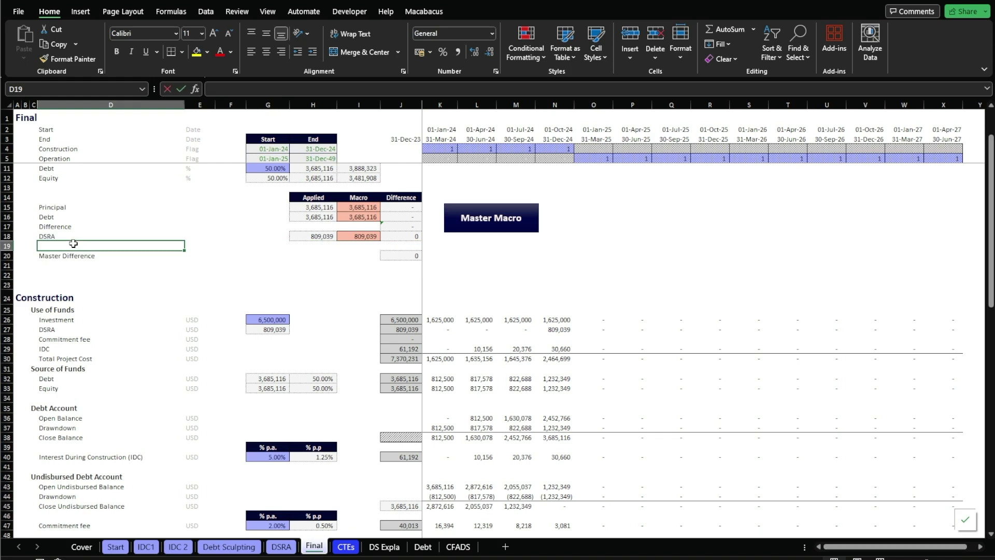
text(Commitmen)
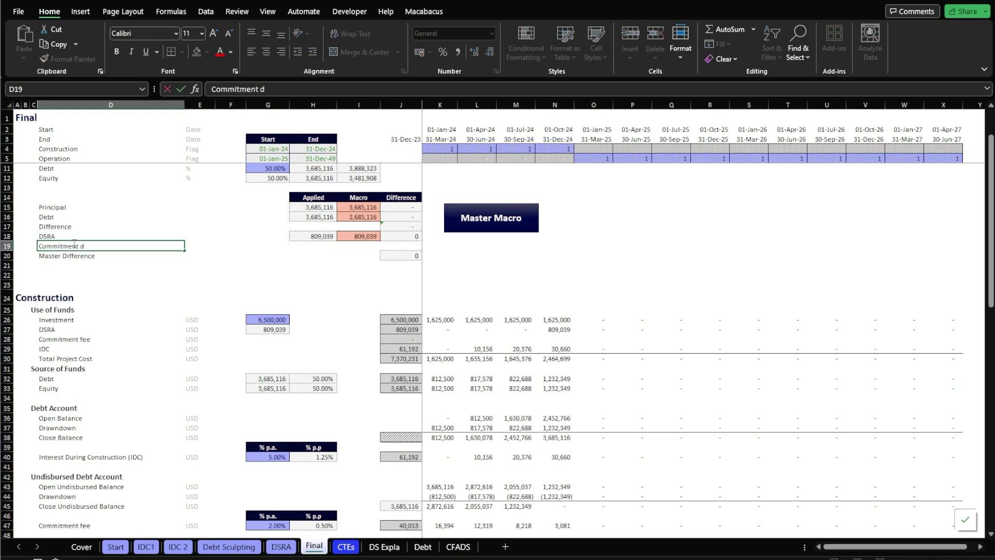
text(t d)
key(BackSpace)
text(Difference)
key(Return)
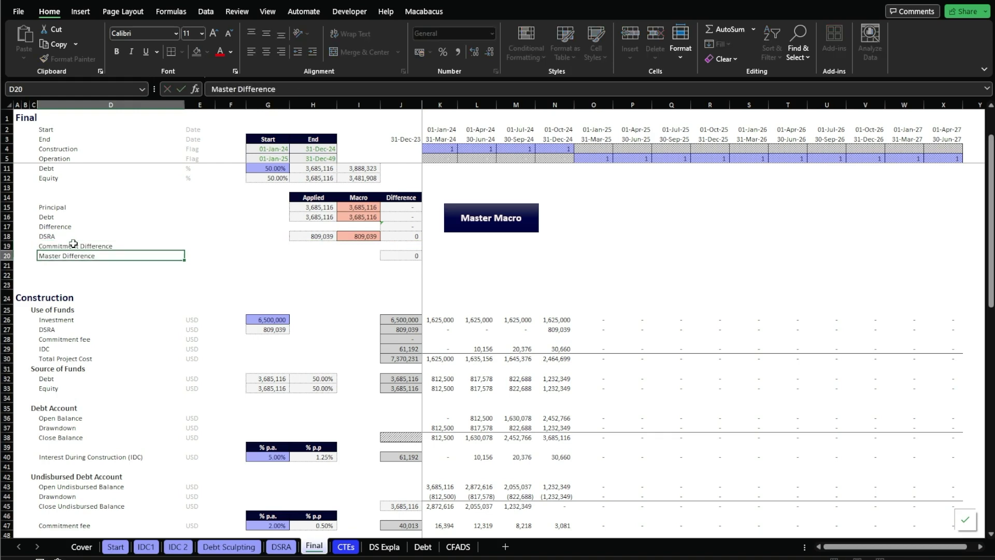
Calculate the commitment difference in J19 with =ABS(J28-J47)
key(Up)
key(Right)
key(Right)
key(Right)
key(Right)
key(Right)
key(Right)
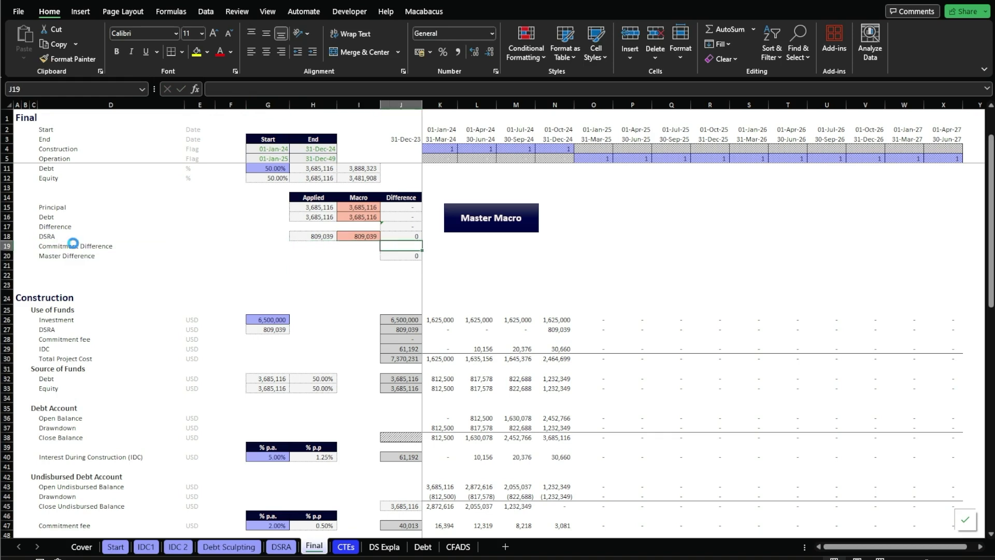
text(=ABS(H19-I19))
key(Left)
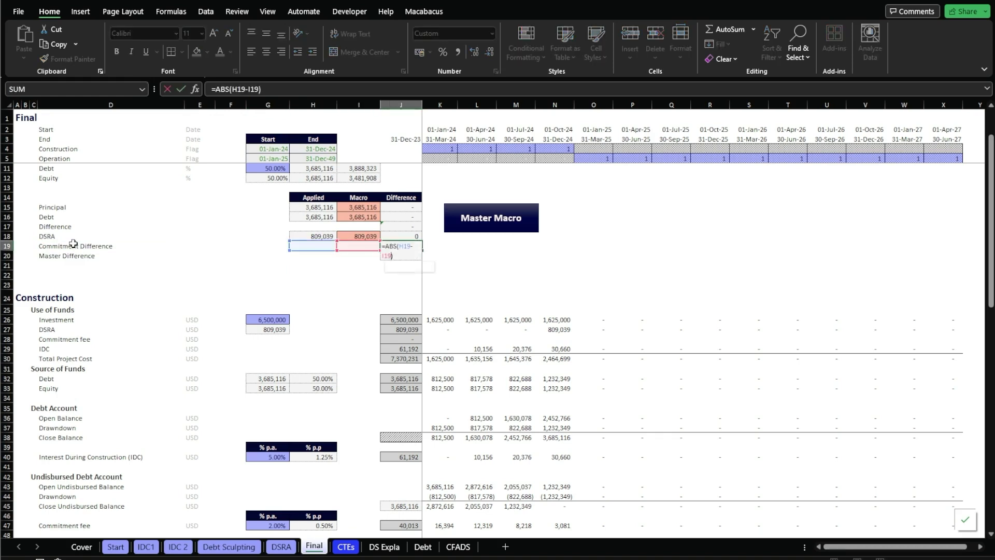
key(shift+Left)
key(shift+Left)
key(shift+Left)
key(shift+Left)
key(shift+Left)
key(shift+Left)
key(shift+Left)
key(BackSpace)
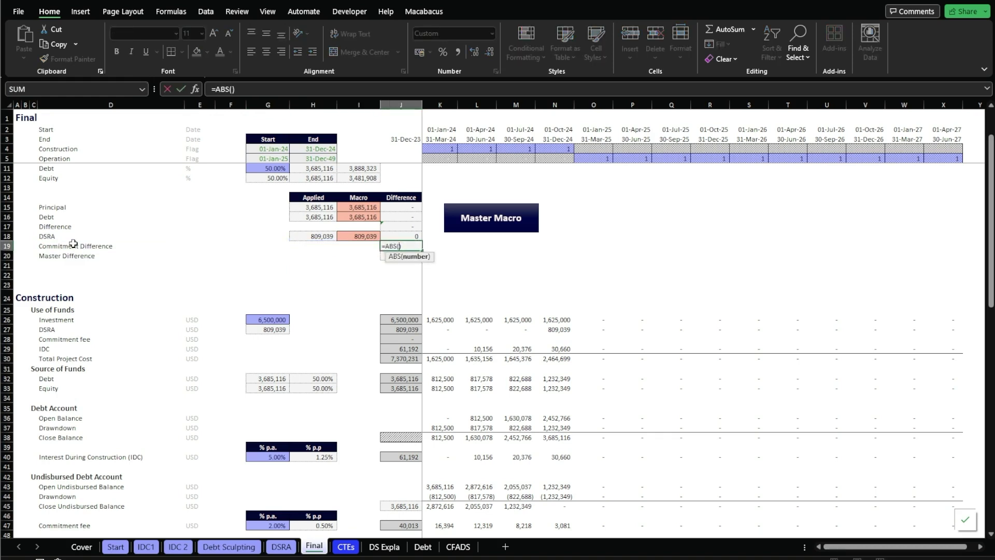
click(389, 339)
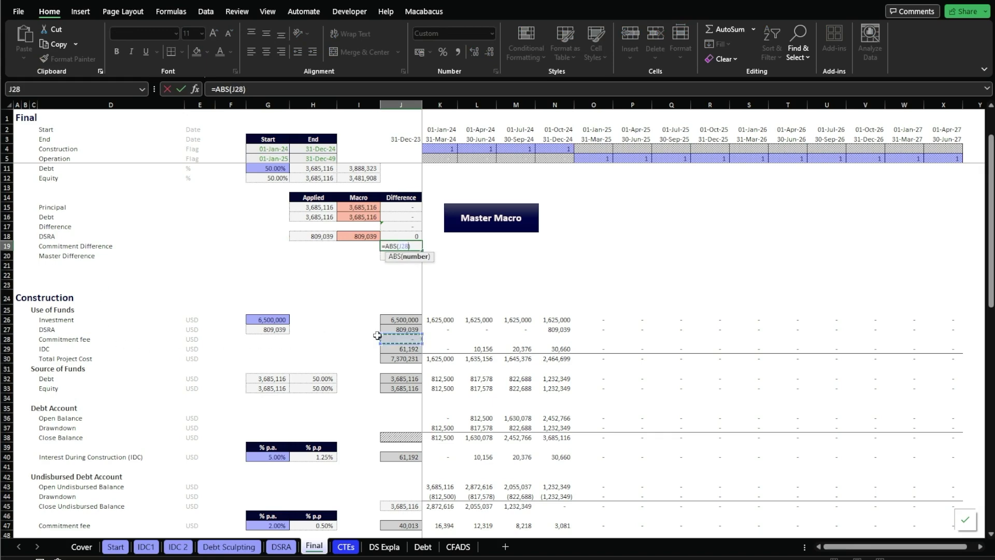
text(-)
scroll(394, 359, down, 3)
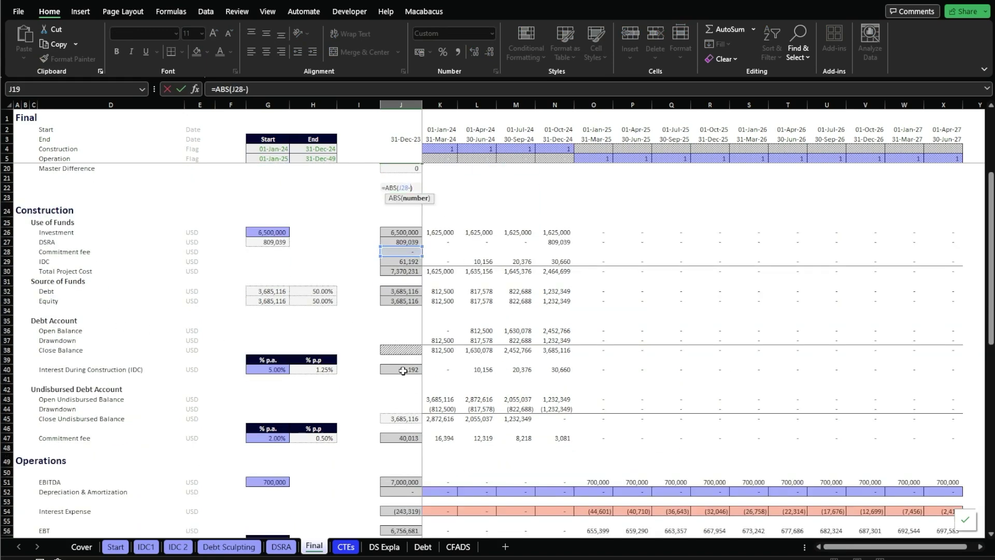
click(411, 437)
key(Return)
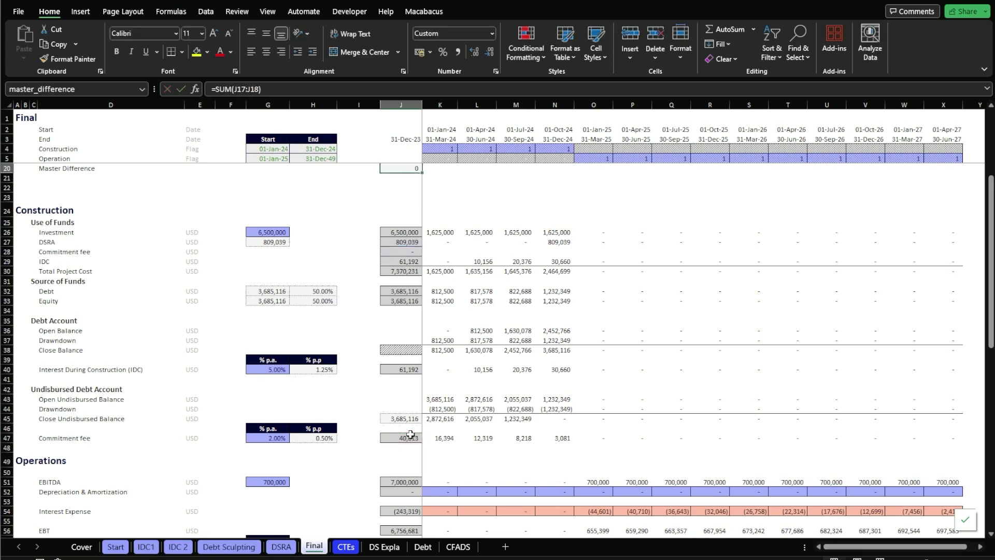
click(410, 246)
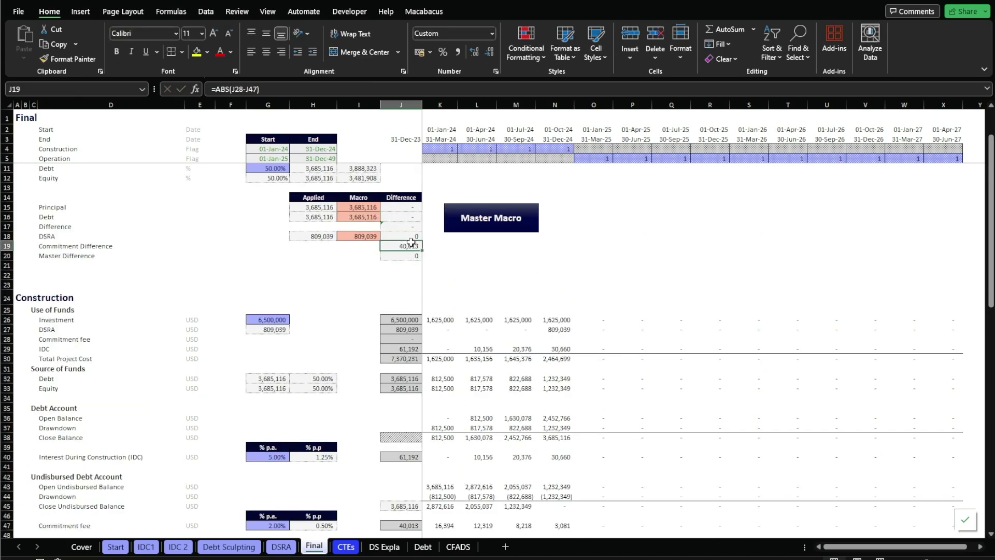
Copy the calculated commitment fees from K47 across row 47 and paste them as values into row 28 starting at K28
scroll(427, 386, down, 1)
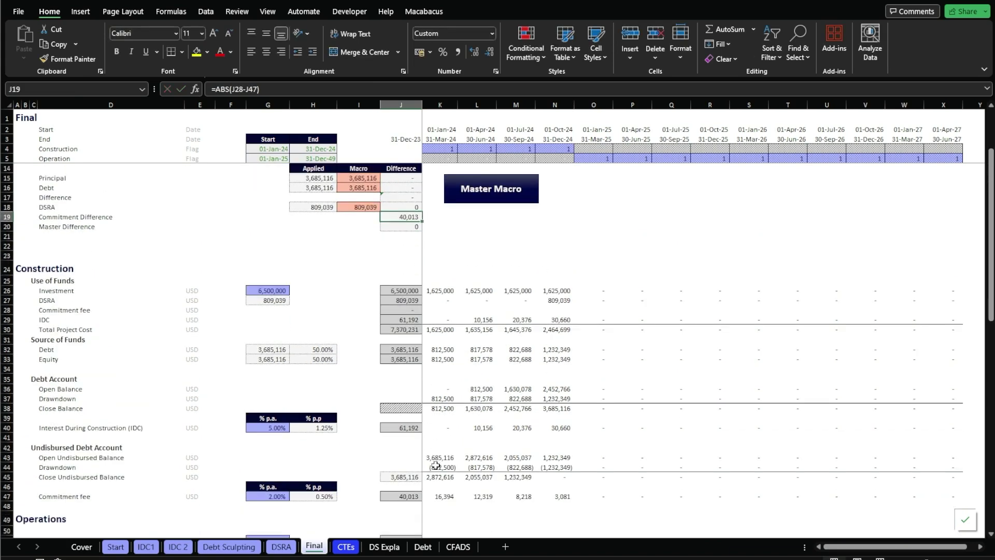
click(432, 495)
key(ctrl+shift+Right)
key(ctrl+c)
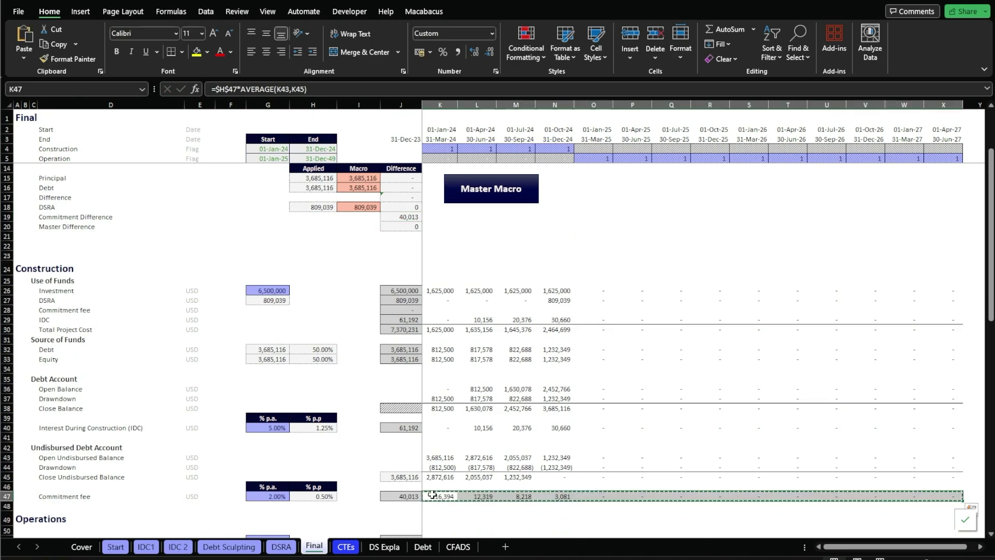
click(444, 311)
key(alt+e)
key(s)
key(v)
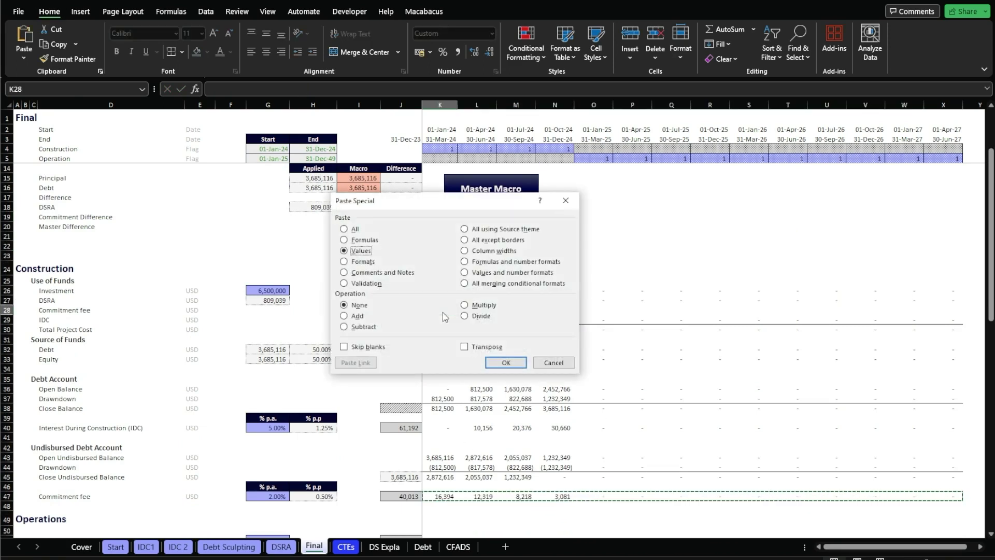
key(Return)
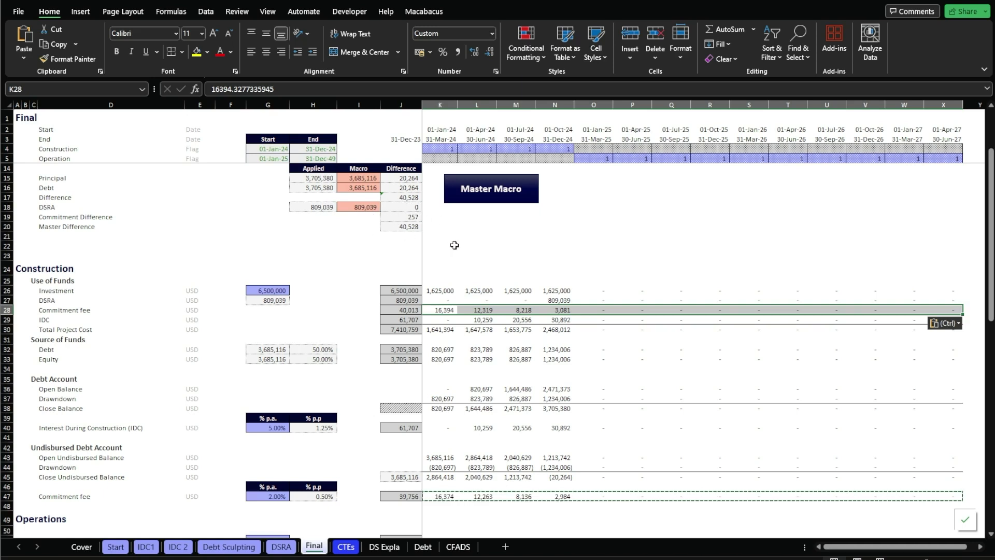
Repeat the values-only paste into row 28, then check the Commitment Difference in J19 and the Master Difference in J20
key(ctrl+shift+v)
key(ctrl+shift+v)
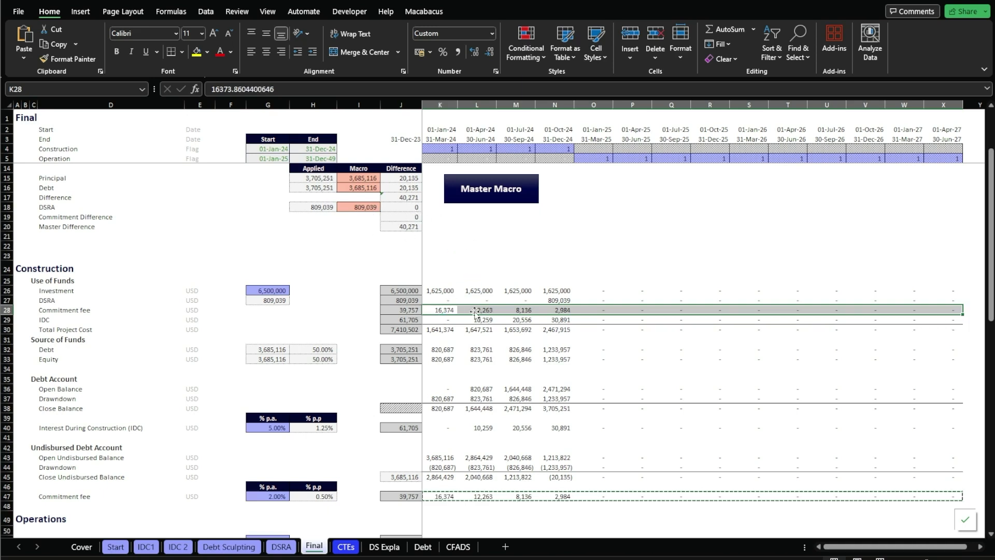
key(ctrl+shift+v)
click(408, 217)
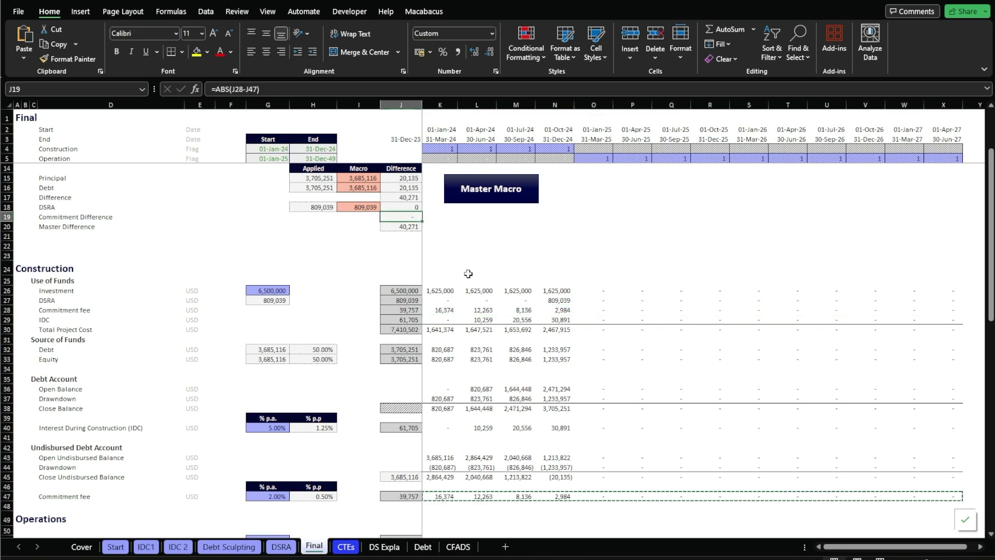
click(409, 227)
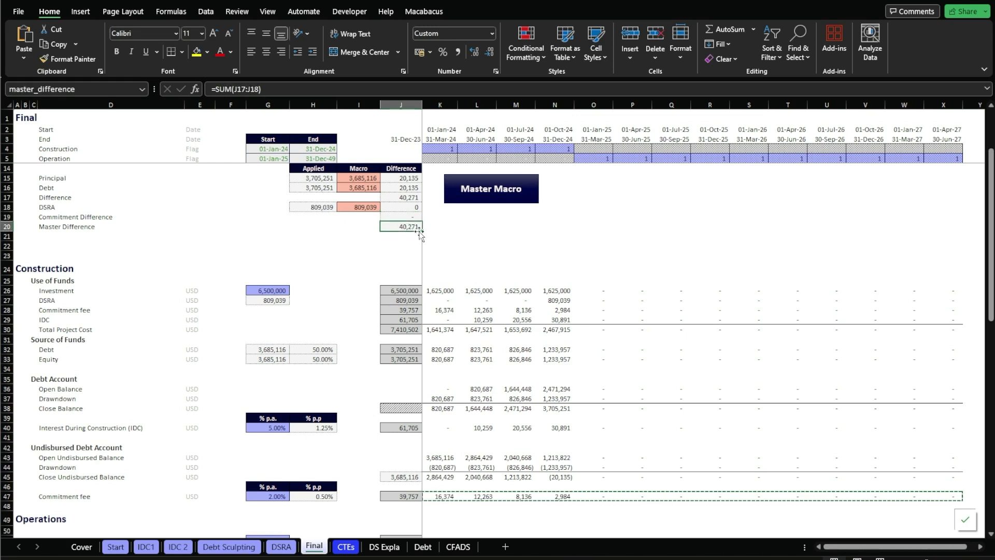
click(445, 239)
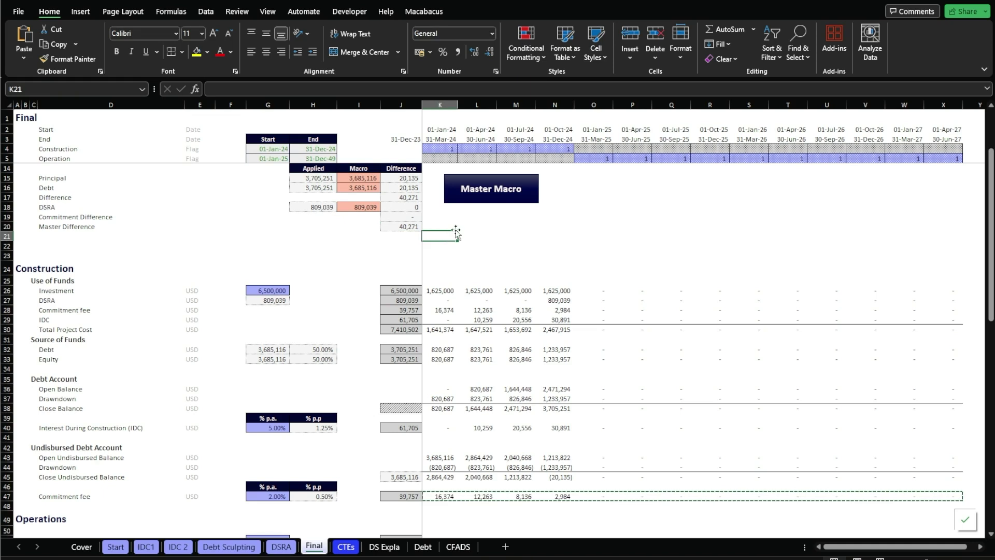
Run the Master Macro, paste the recalculated row 47 fees as values into row 28, and check the differences in J19 and J20
click(473, 199)
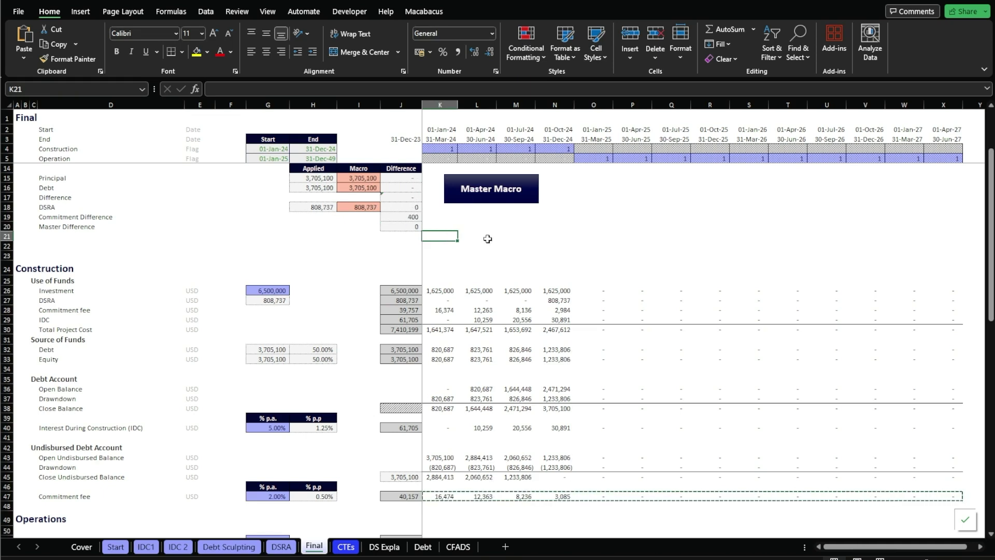
click(406, 217)
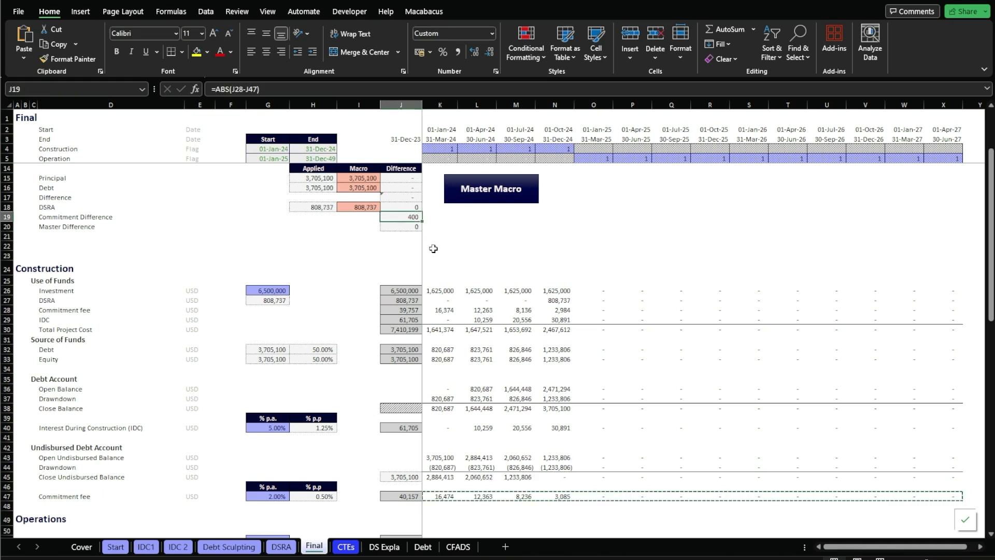
click(440, 311)
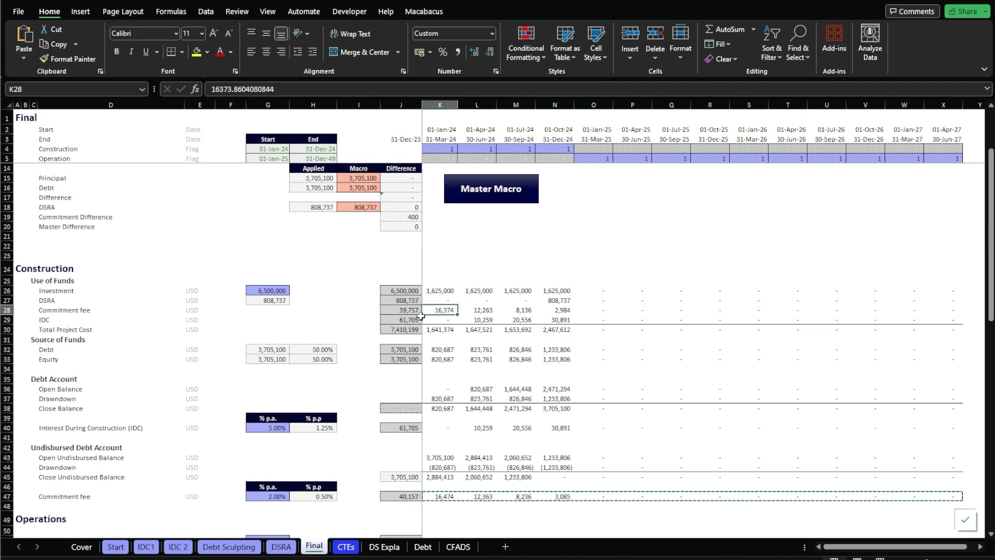
key(alt+e)
key(s)
key(v)
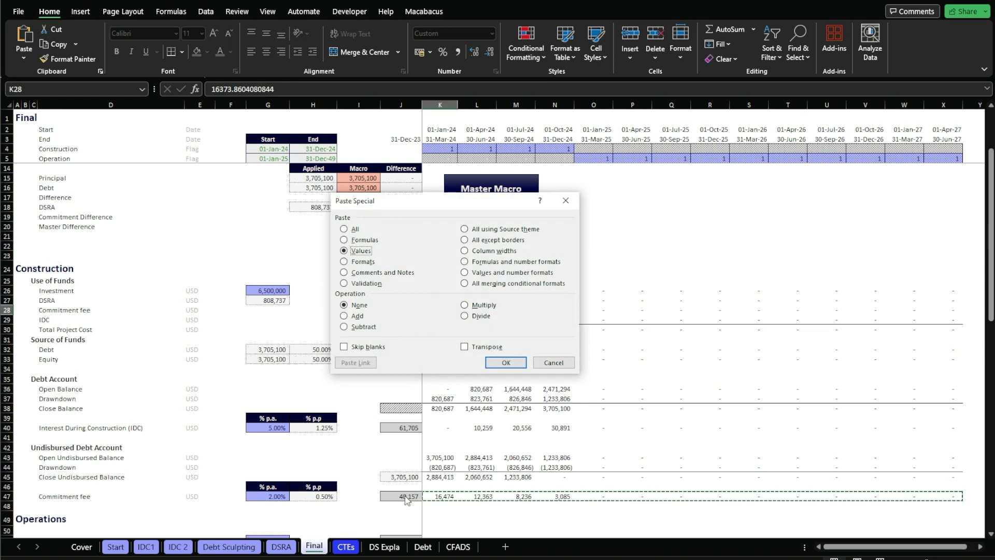
click(504, 363)
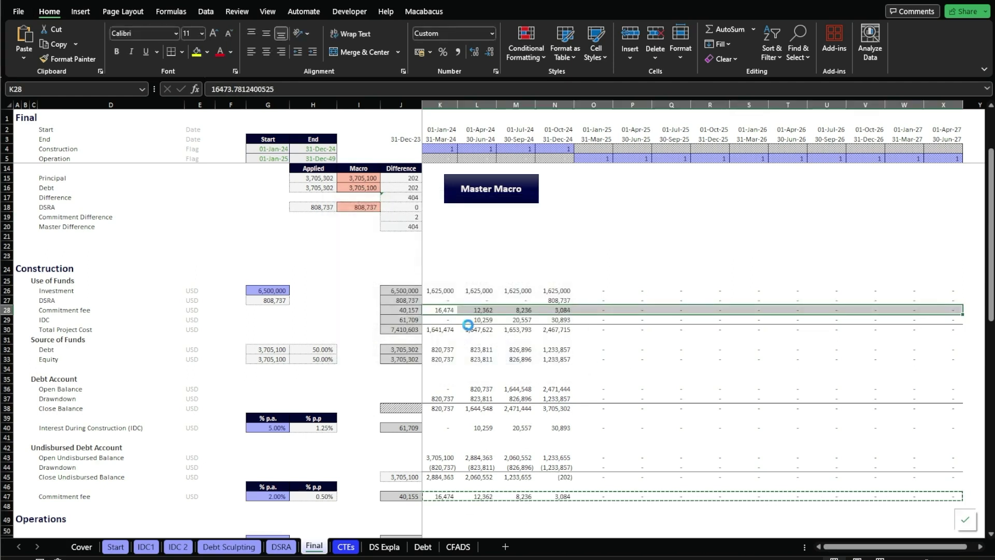
click(408, 225)
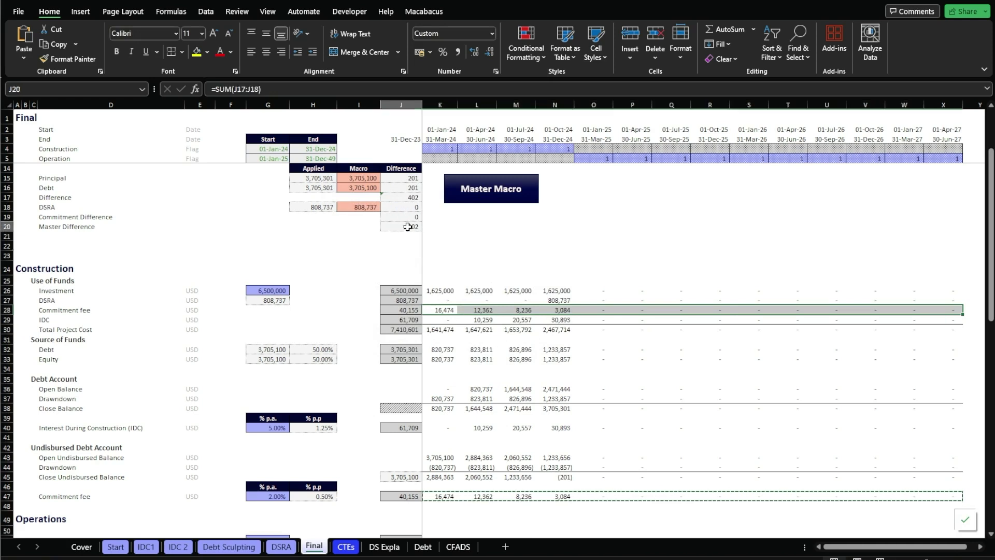
Alternate the Master Macro with another values-only fee paste into K28, finishing with the macro and a check of J19 and J20
click(471, 198)
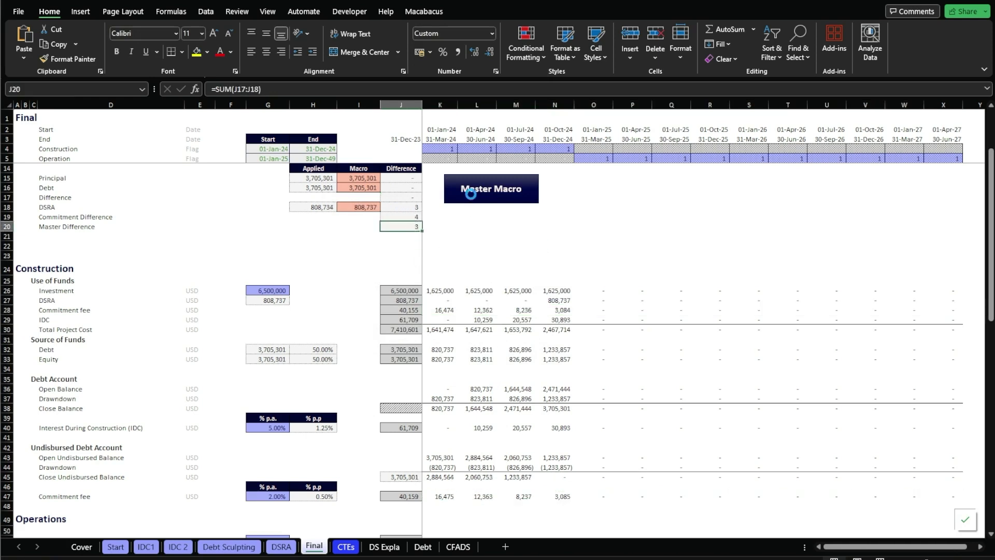
click(444, 311)
key(ctrl+alt+v)
key(v)
key(Return)
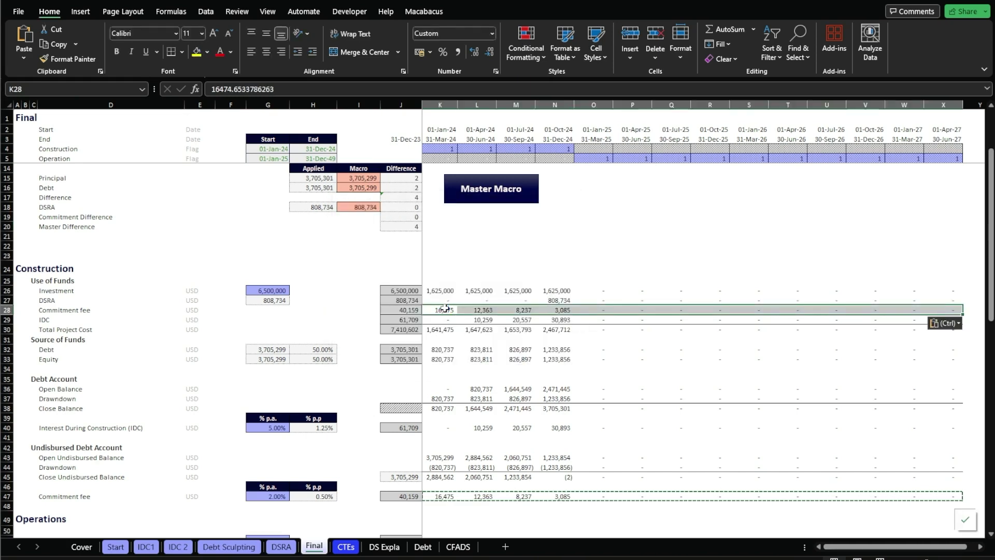
click(480, 196)
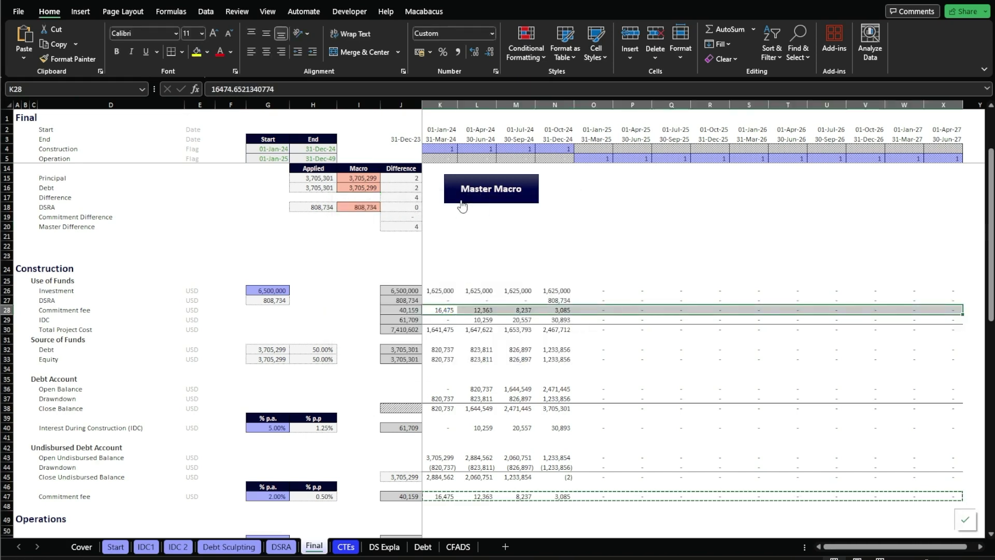
drag(408, 218, 408, 234)
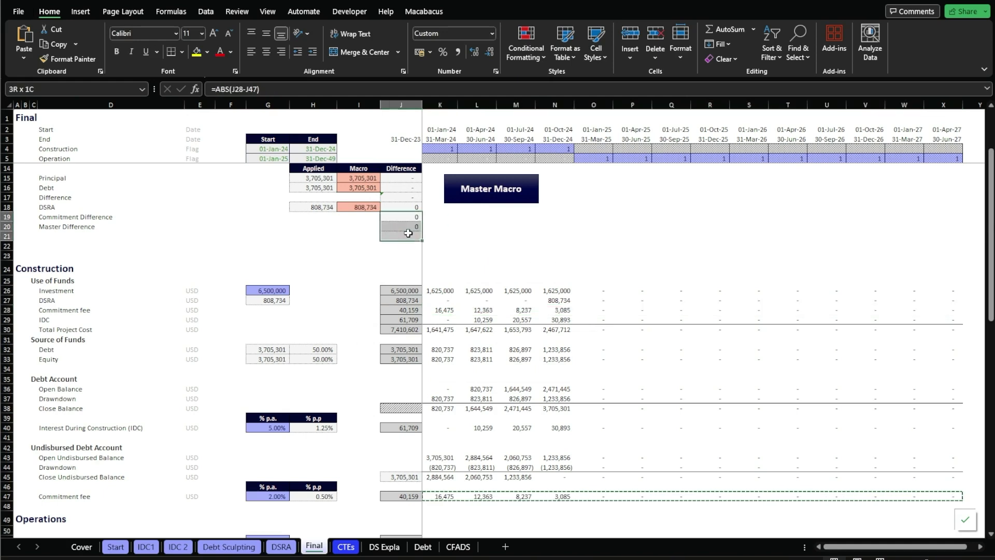
Apply the Macro cell style to the pasted commitment fees in K28:X28 and restore their comma number format without decimals
click(550, 259)
key(Escape)
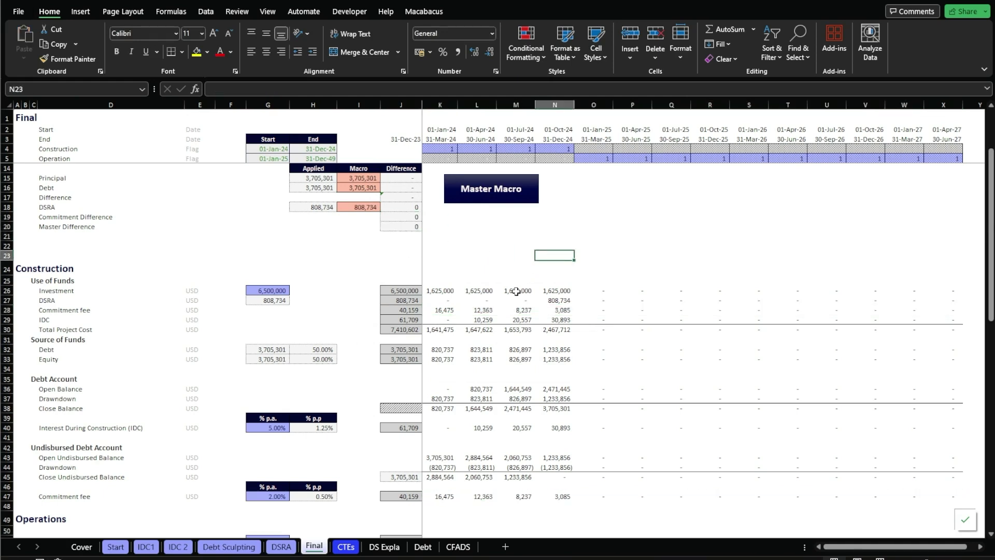
key(ctrl+z)
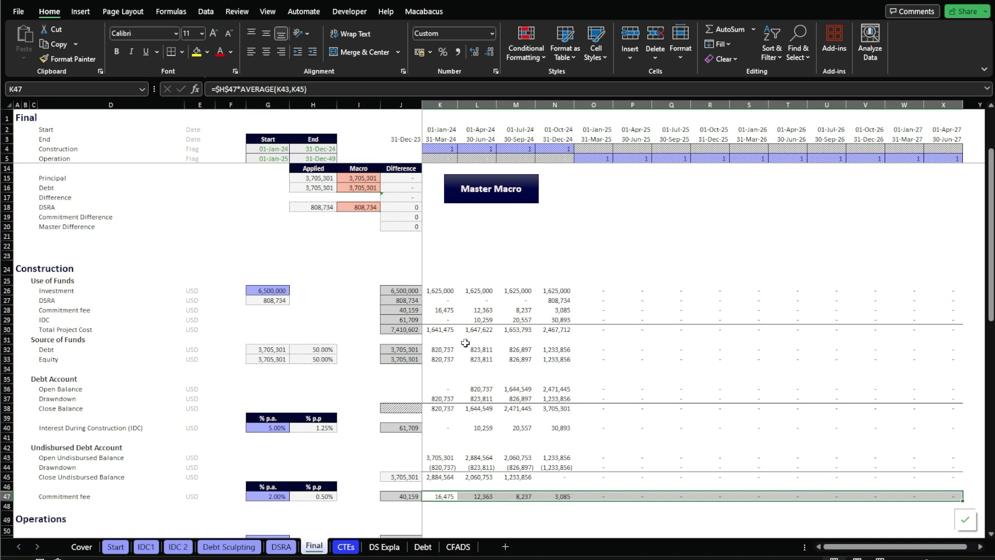
click(434, 310)
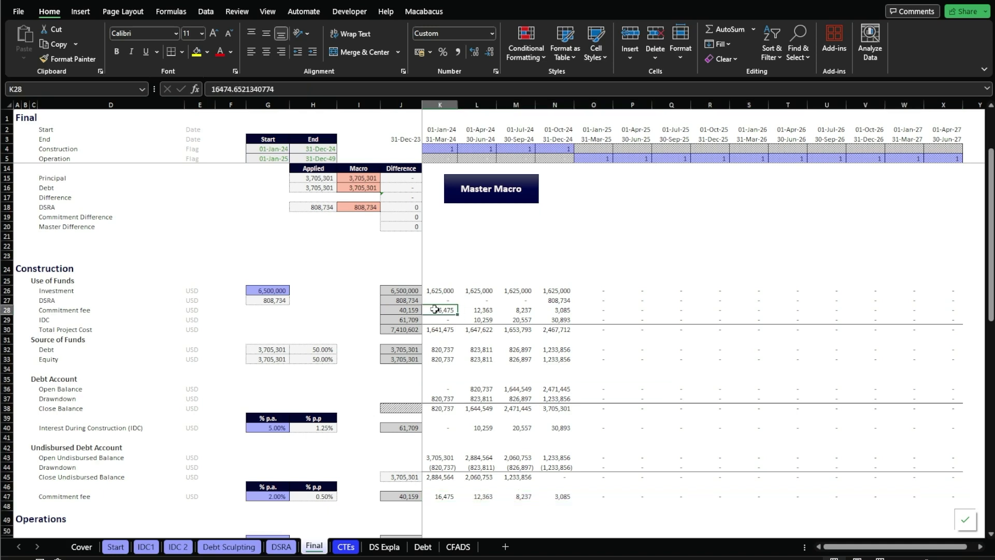
key(ctrl+shift+Right)
key(alt+h)
key(j)
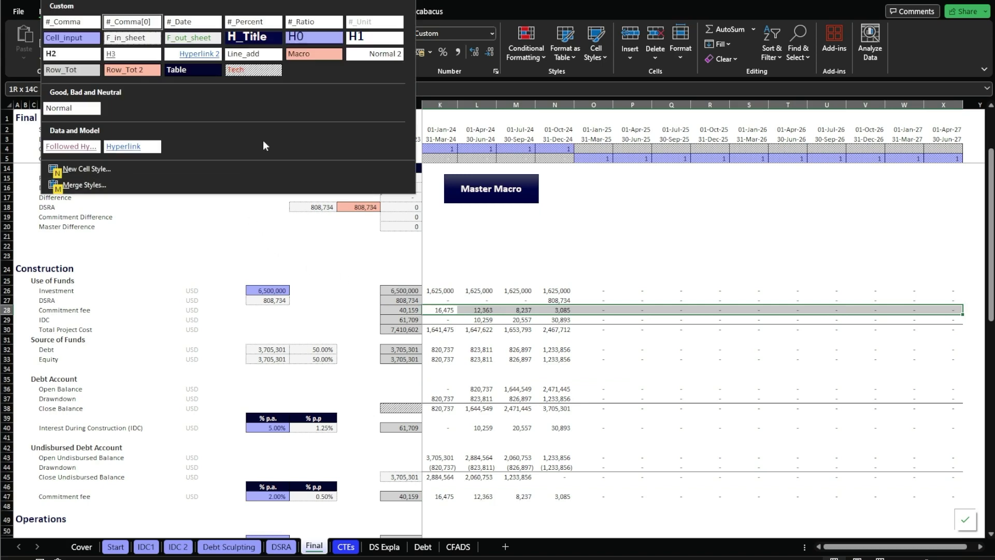
click(310, 55)
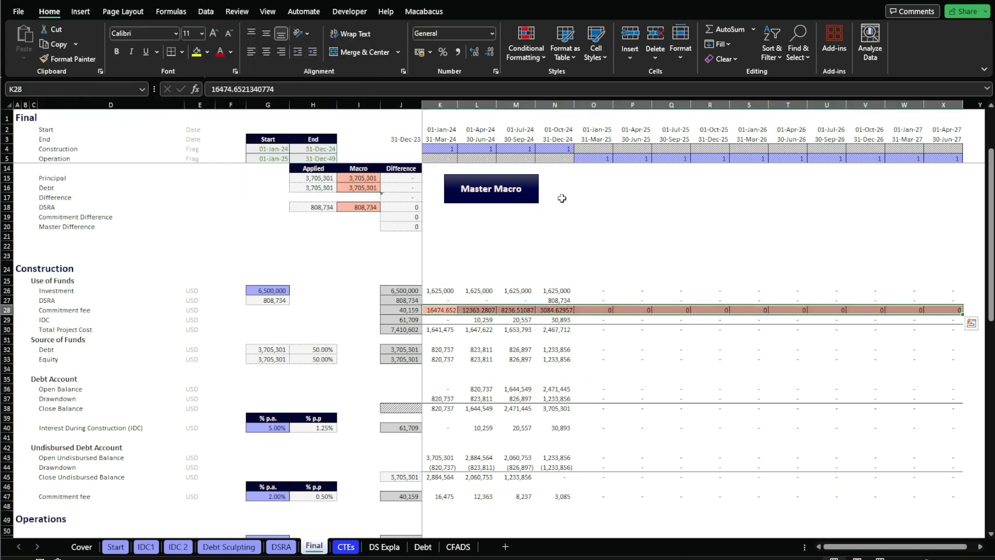
key(alt+h)
key(j)
click(271, 89)
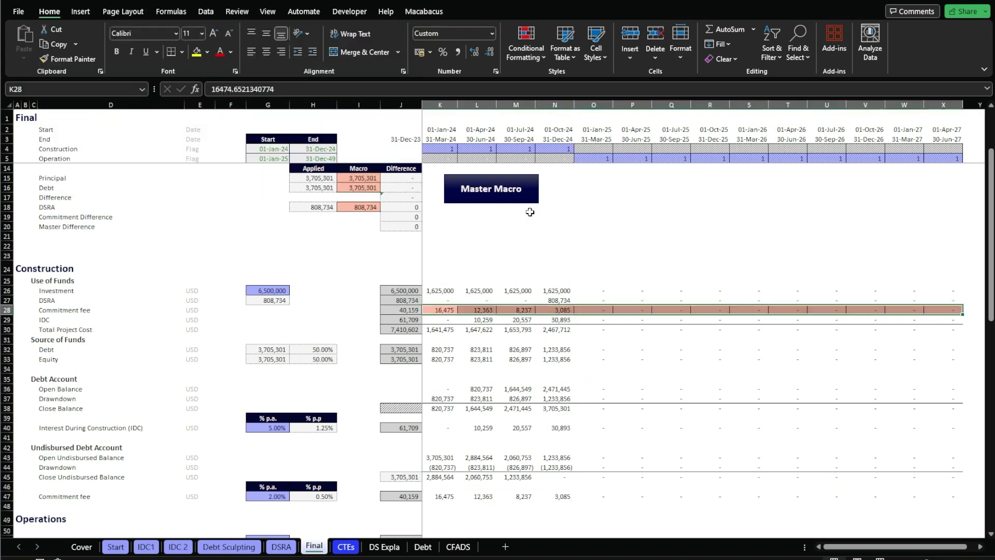
Name the pasted commitment fee range K28:X28 commitment_paste
key(Left)
key(Right)
key(ctrl+shift+Right)
key(alt+F3)
text(commitment_paste)
key(Return)
Name the calculated commitment fee range K47:X47 commitment_copy
scroll(469, 513, down, 1)
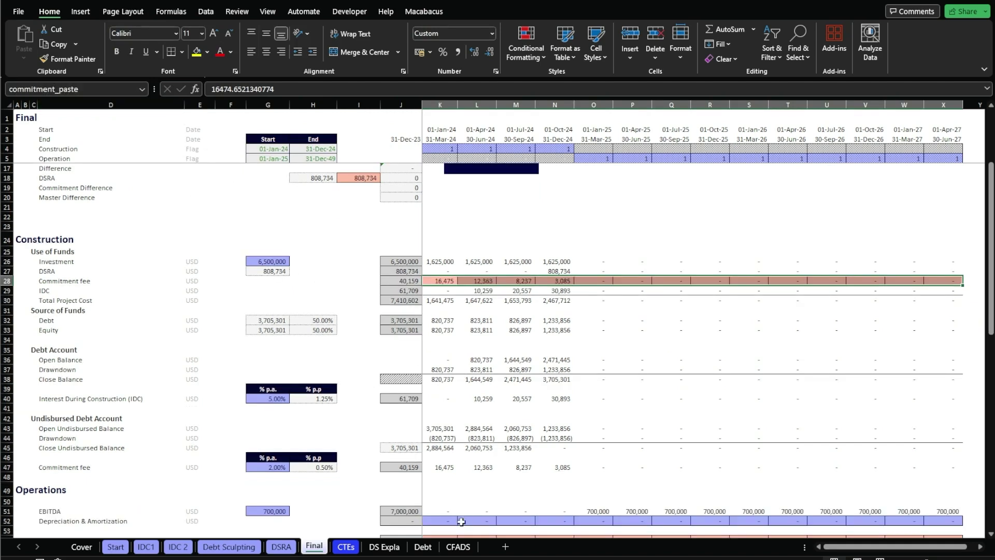
click(444, 467)
key(ctrl+shift+Right)
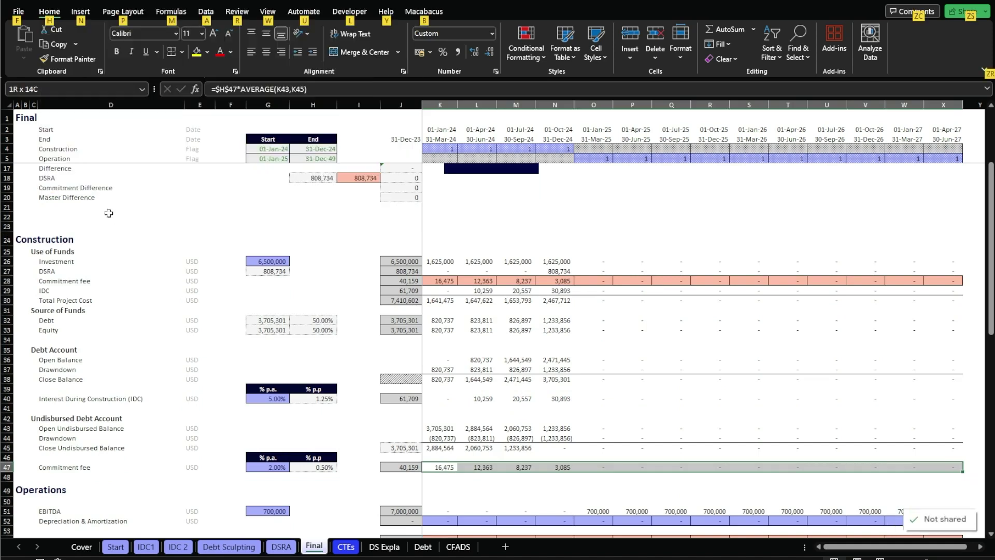
click(15, 89)
text(commitment_c)
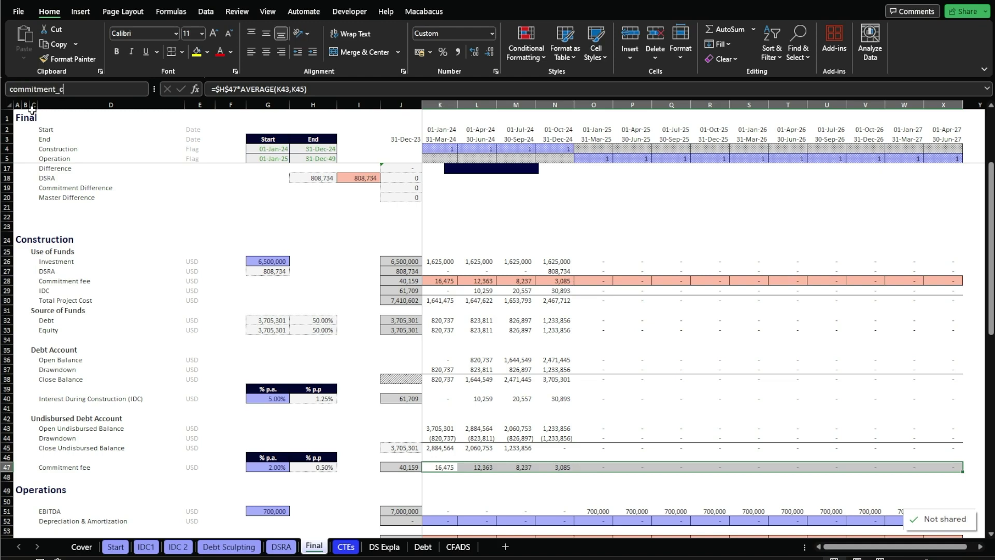
text(opy)
key(Return)
Name the Commitment Difference cell J19 commitment_difference
click(397, 187)
click(86, 93)
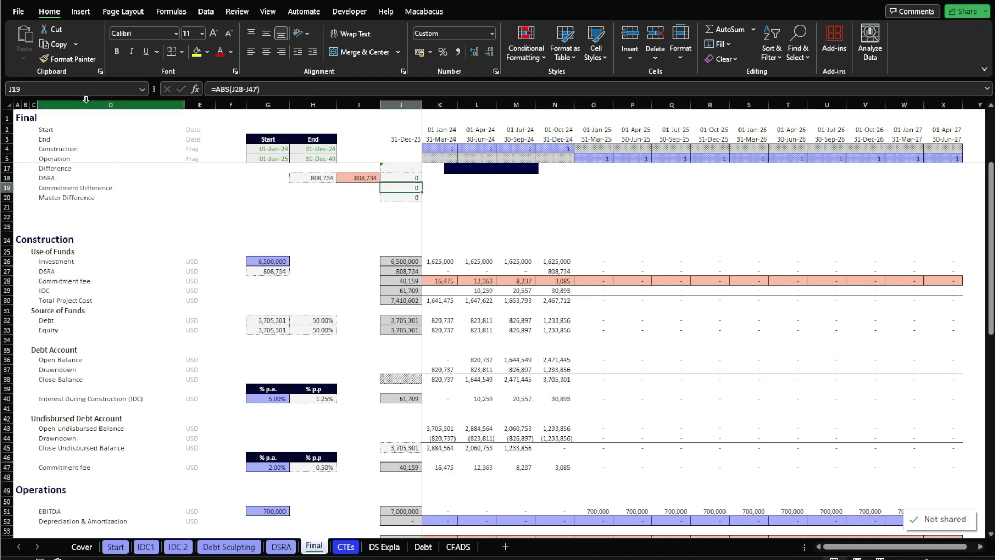
text(commitmen)
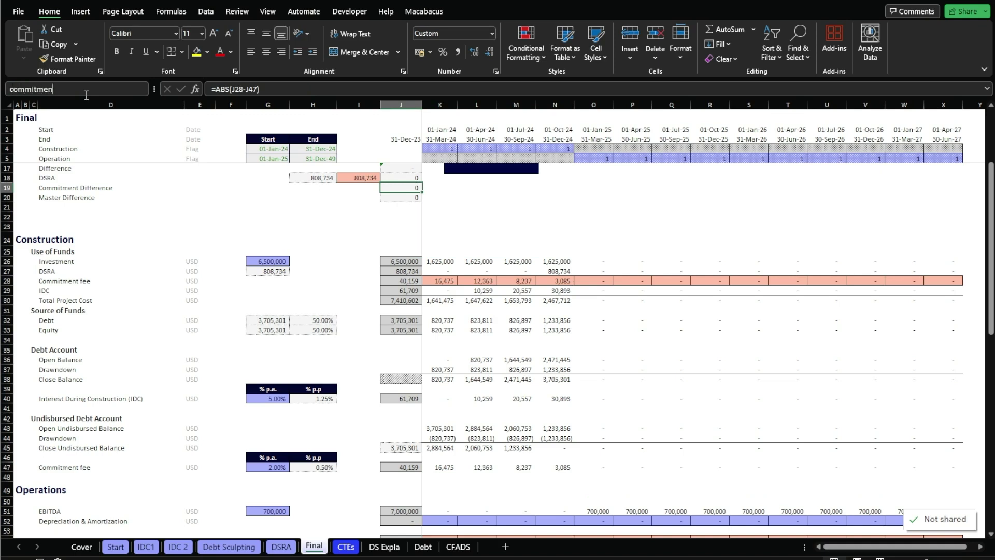
text(t_difference)
click(58, 91)
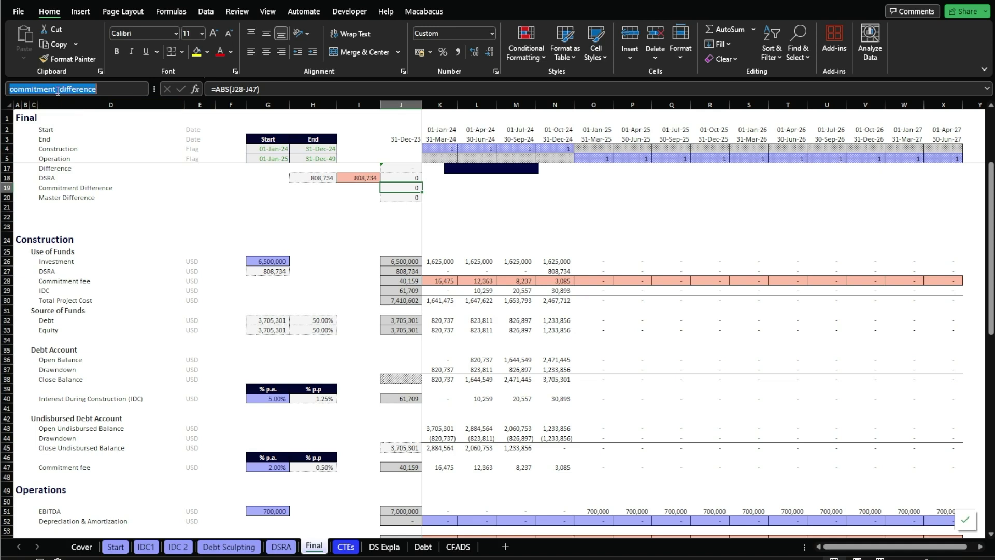
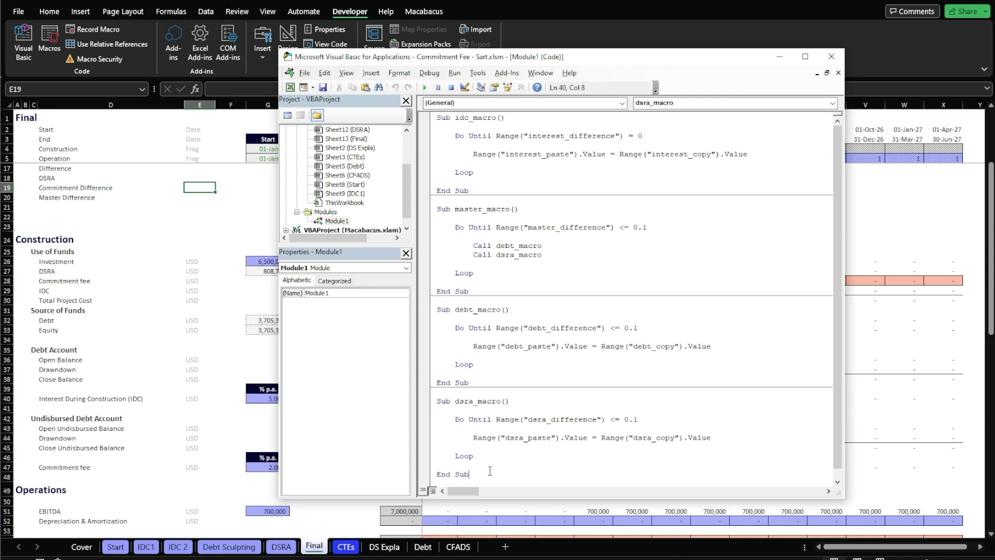
In the VBA editor, add a copy of dsra_macro at the end of Module1 and rename it commitment_macro
text(Sub dsra_macro()      Do Until Range("dsra_difference") <= 0.1          Range("dsra_paste").Value = Range("dsra_copy").Value      Loop  End Sub)
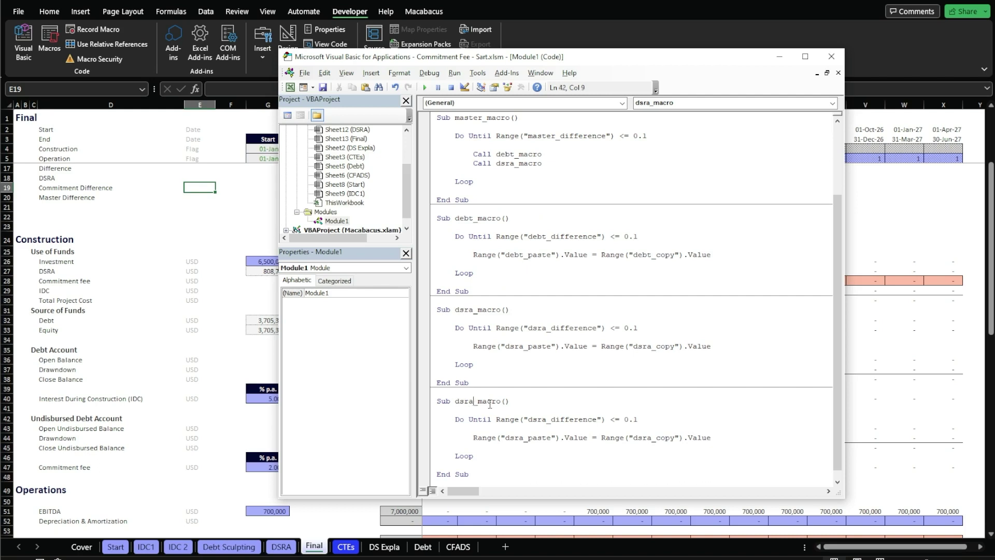
key(BackSpace)
key(BackSpace)
key(BackSpace)
key(BackSpace)
text(commitment)
Change the Do Until condition of commitment_macro to use the range commitment_difference, keeping the <= 0.1 tolerance
drag(529, 419, 545, 418)
text(commitment)
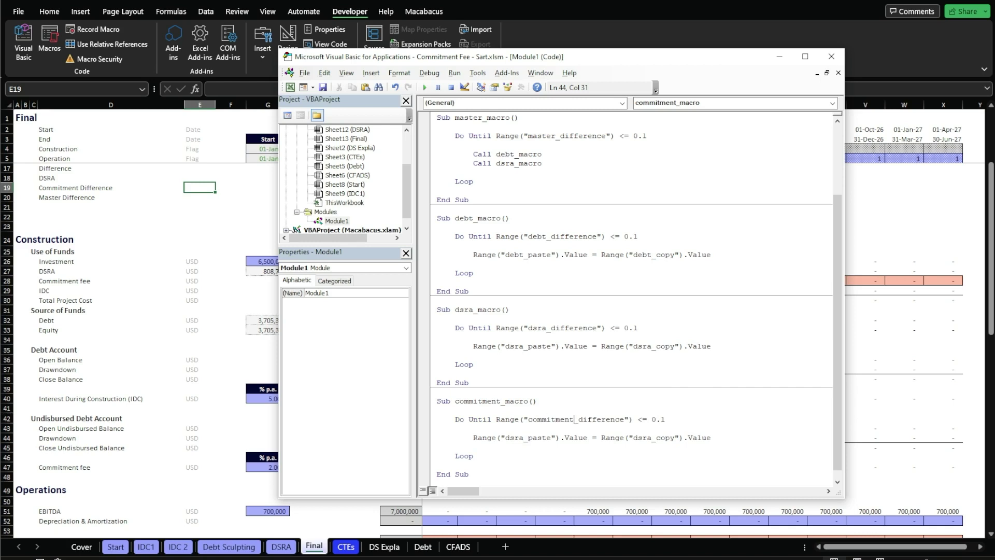
drag(474, 420, 574, 421)
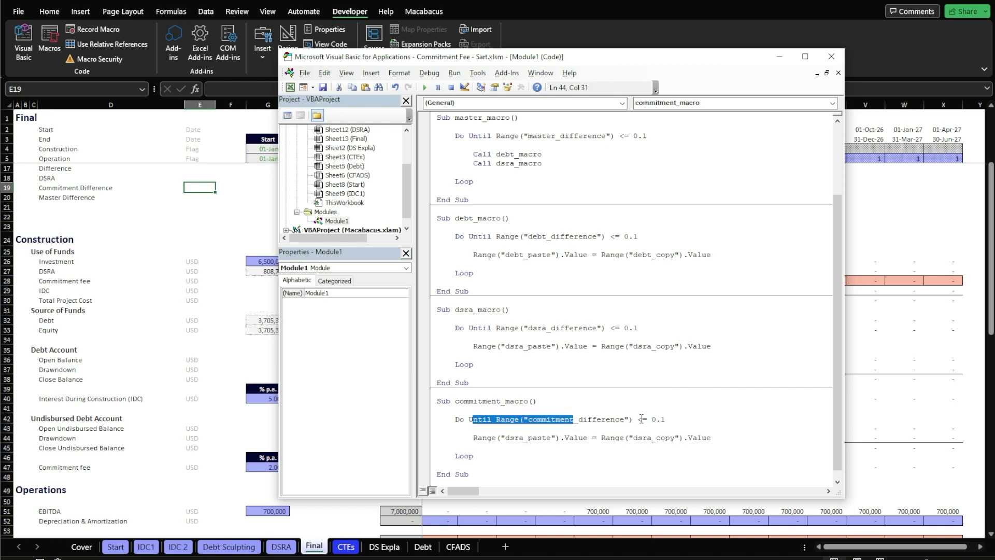
drag(637, 419, 667, 418)
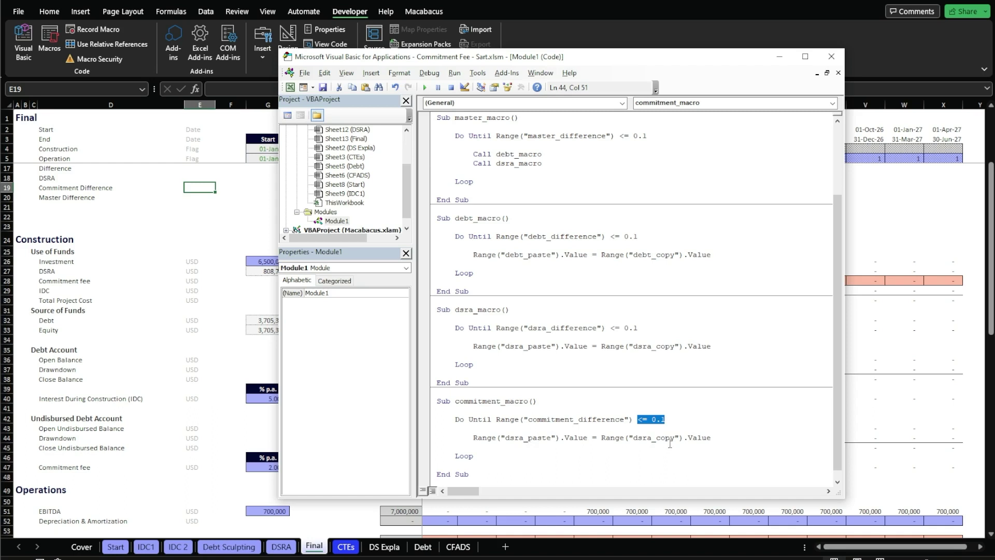
Edit the assignment in commitment_macro so that commitment_paste takes its values from commitment_copy
click(648, 439)
key(BackSpace)
key(BackSpace)
key(BackSpace)
key(Delete)
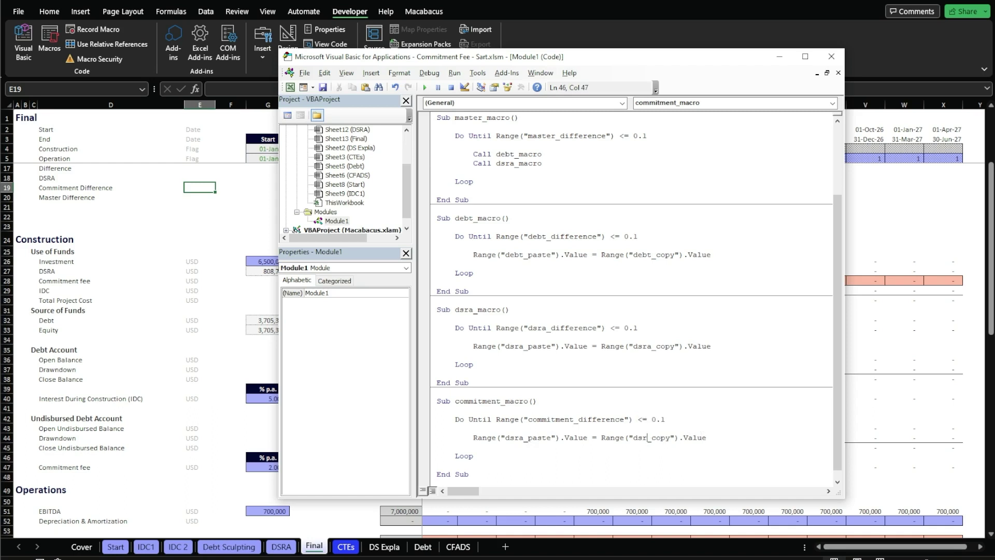
text(commitment)
key(BackSpace)
key(BackSpace)
key(BackSpace)
key(BackSpace)
text(commitm)
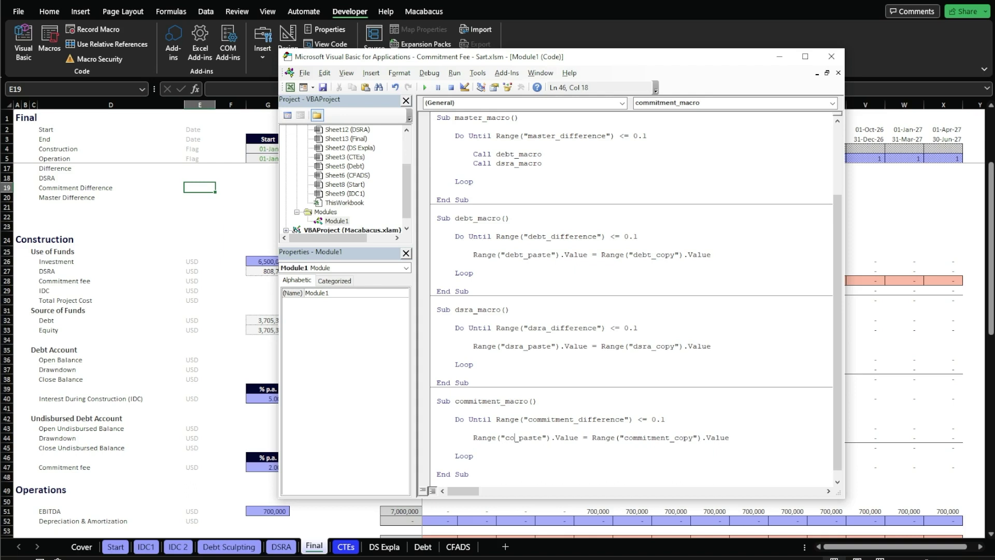
text(ent)
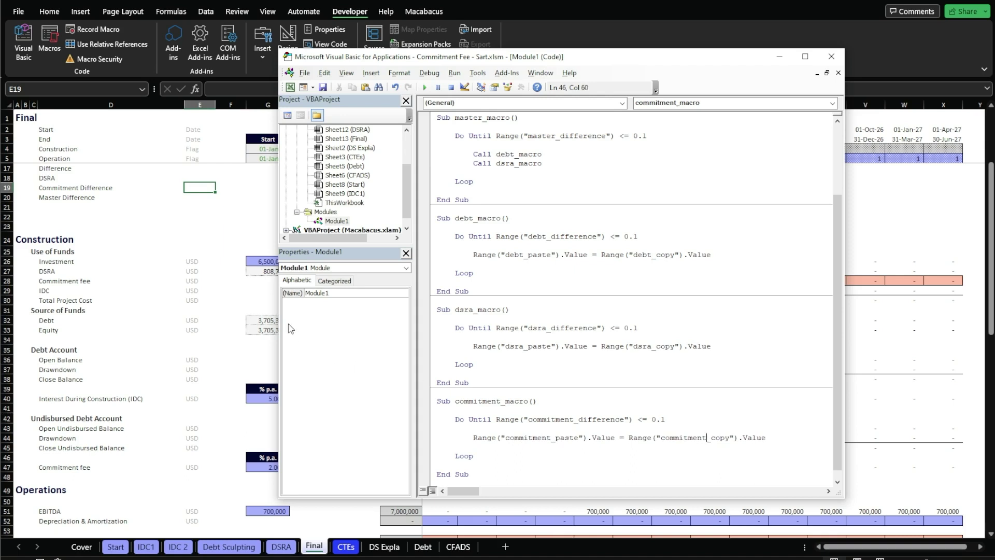
Return to the Final sheet and clear the pasted commitment fees in K28:X28 to test the macro
drag(274, 315, 506, 315)
click(439, 349)
click(444, 281)
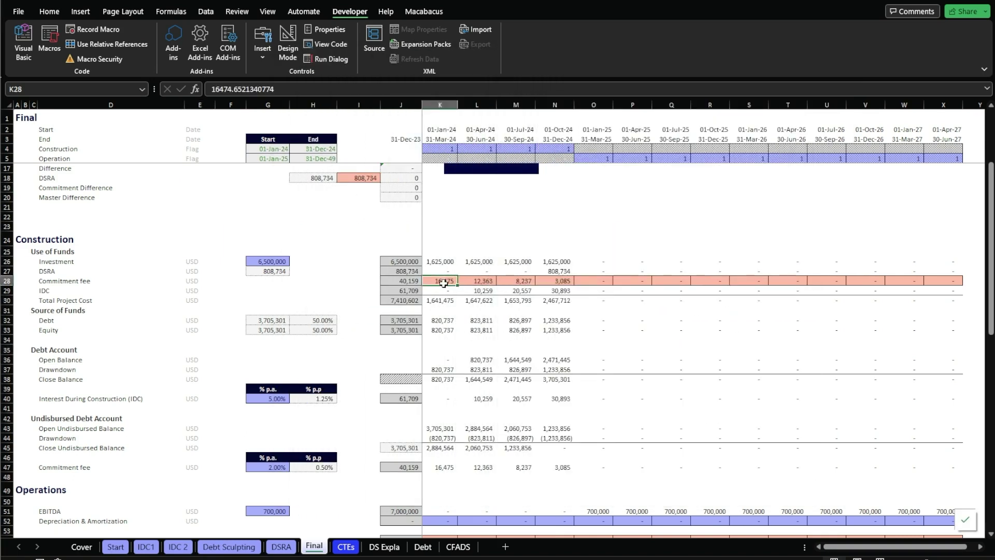
key(ctrl+shift+Right)
key(Delete)
key(Left)
key(Left)
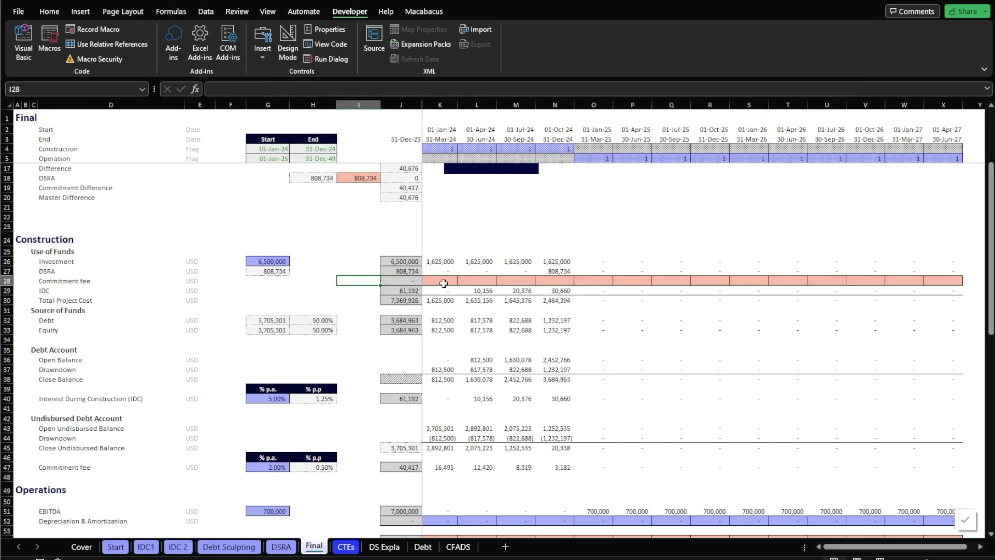
Reopen the VBA editor beside the difference checks and enlarge its code area to show commitment_macro
key(alt+F11)
click(667, 389)
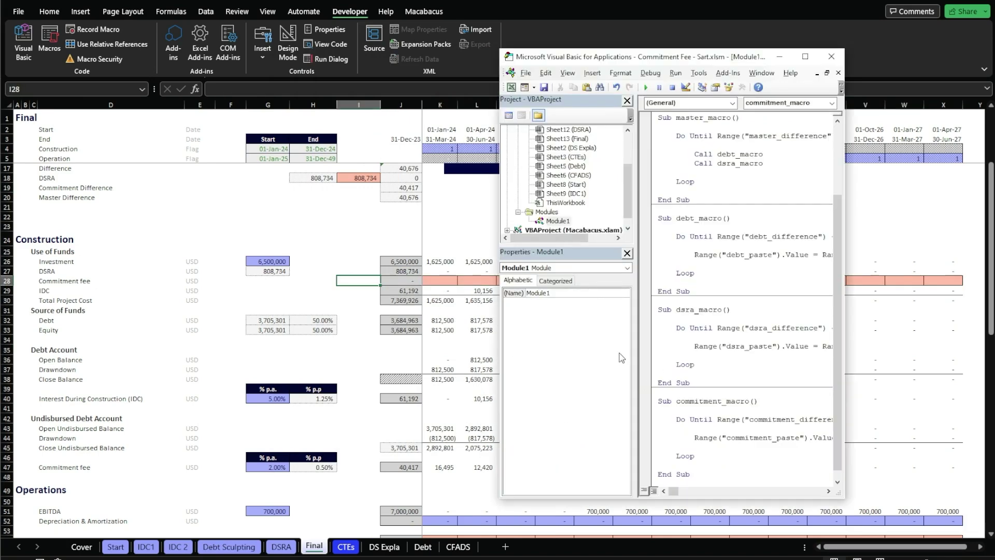
drag(636, 348, 611, 344)
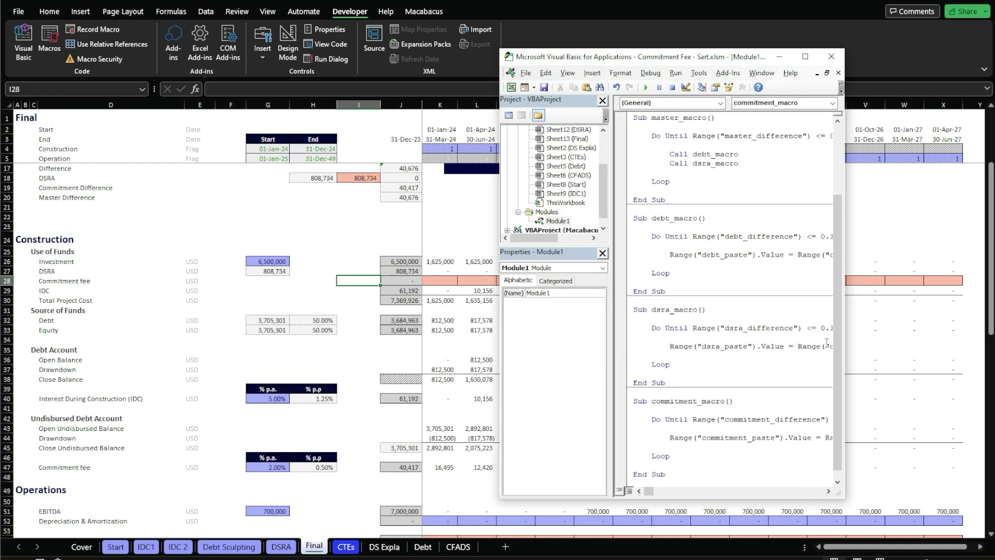
drag(844, 347, 922, 356)
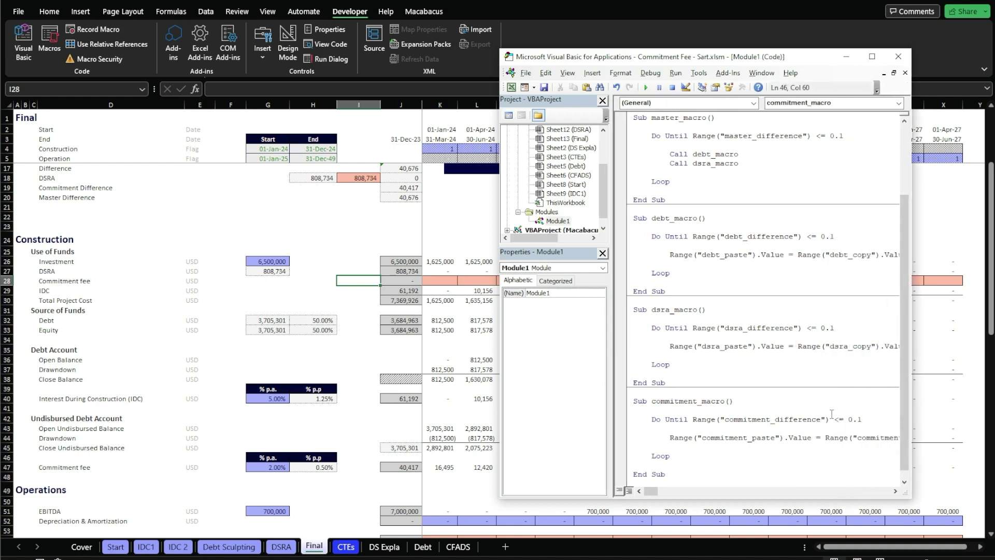
Step through commitment_macro line by line until it ends, then check the Commitment Difference in J19
click(824, 419)
click(667, 410)
key(F8)
key(F8)
key(F8)
key(F8)
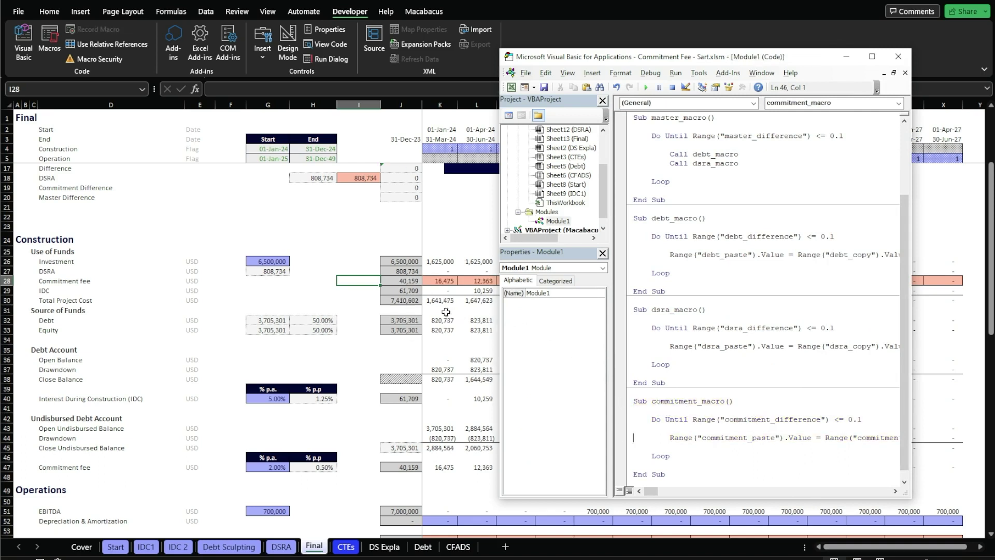
key(F8)
key(F8)
key(F8)
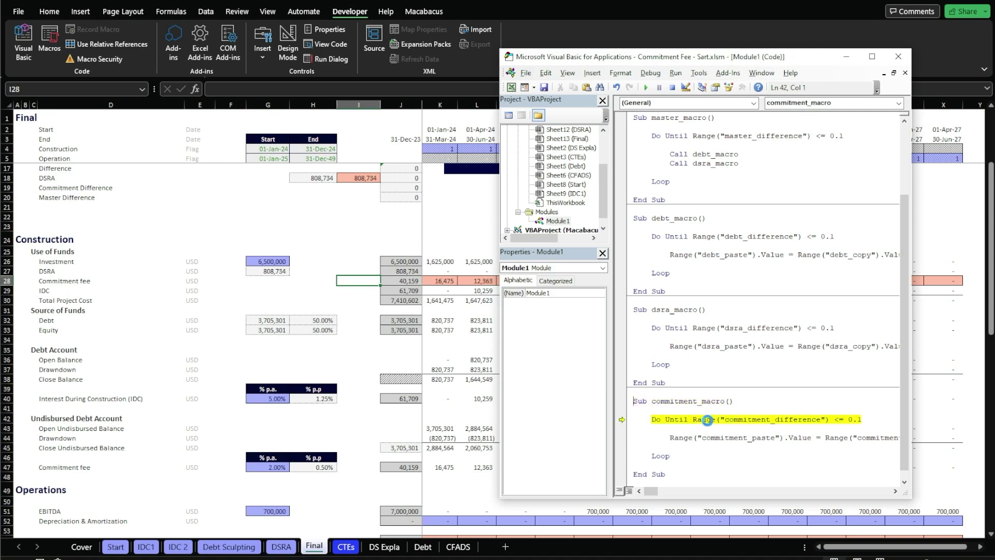
key(F8)
key(F8)
key(F8)
key(F8)
key(F8)
key(F8)
key(F8)
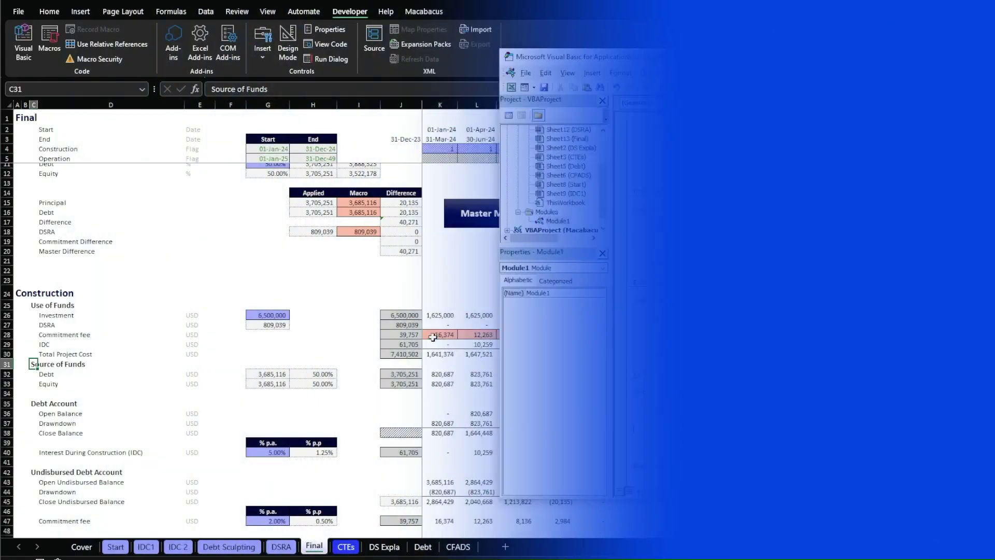
key(F8)
key(F8)
key(F8)
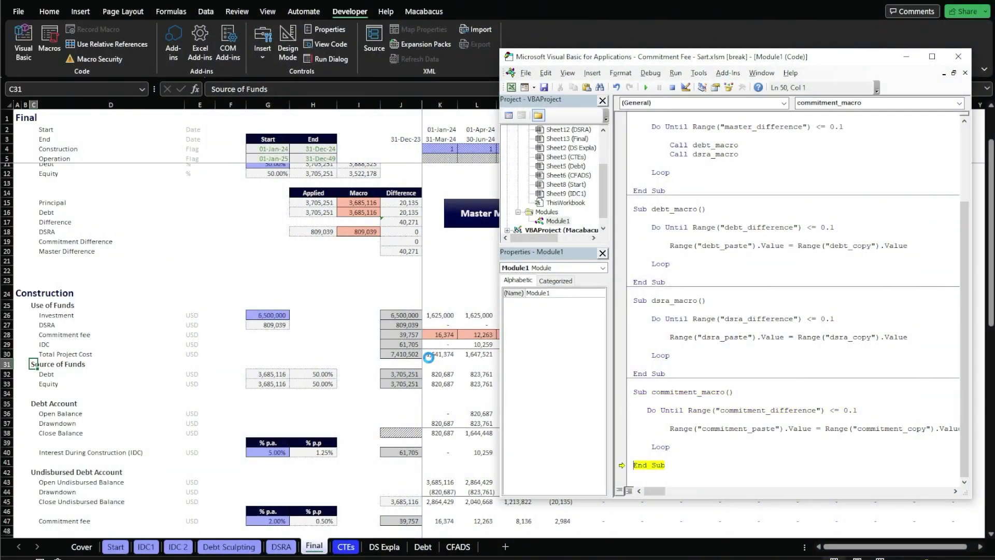
key(F8)
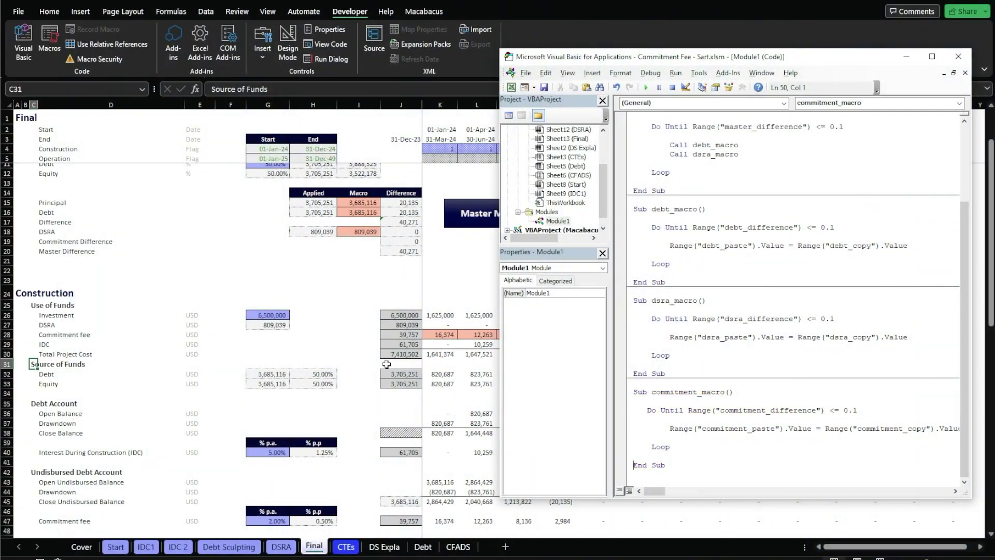
click(343, 283)
click(407, 242)
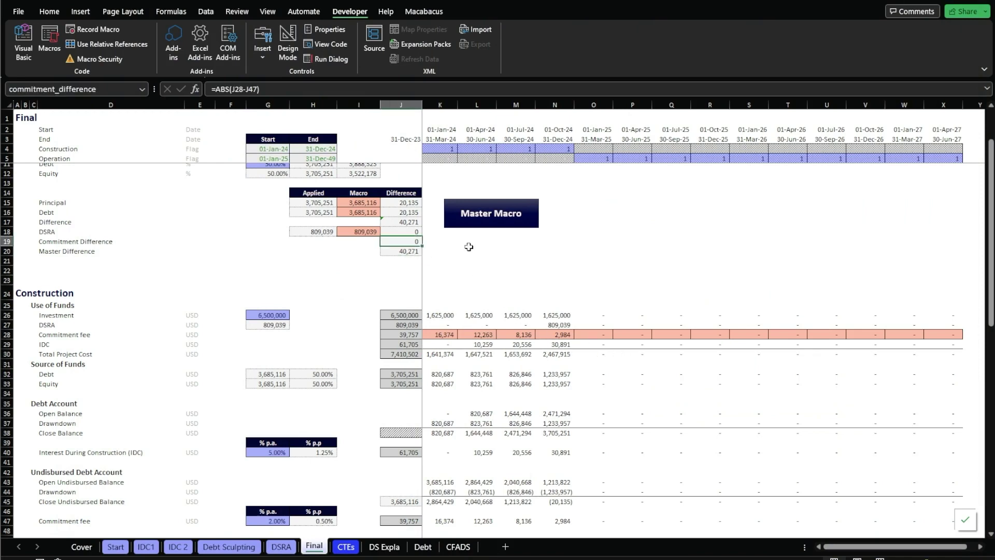
Add the line Call commitment_macro after Call dsra_macro in master_macro, then return to the Final sheet
key(alt+F11)
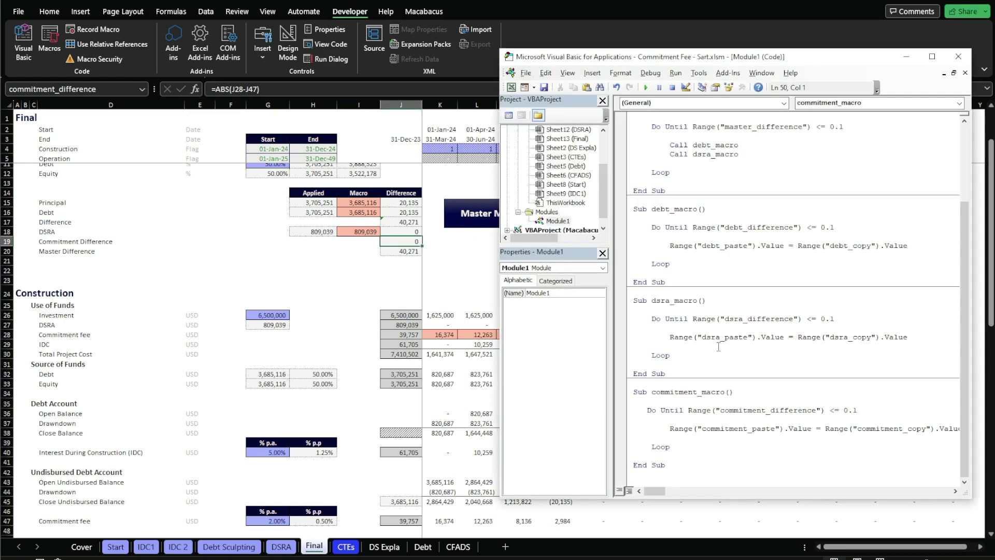
scroll(718, 348, up, 4)
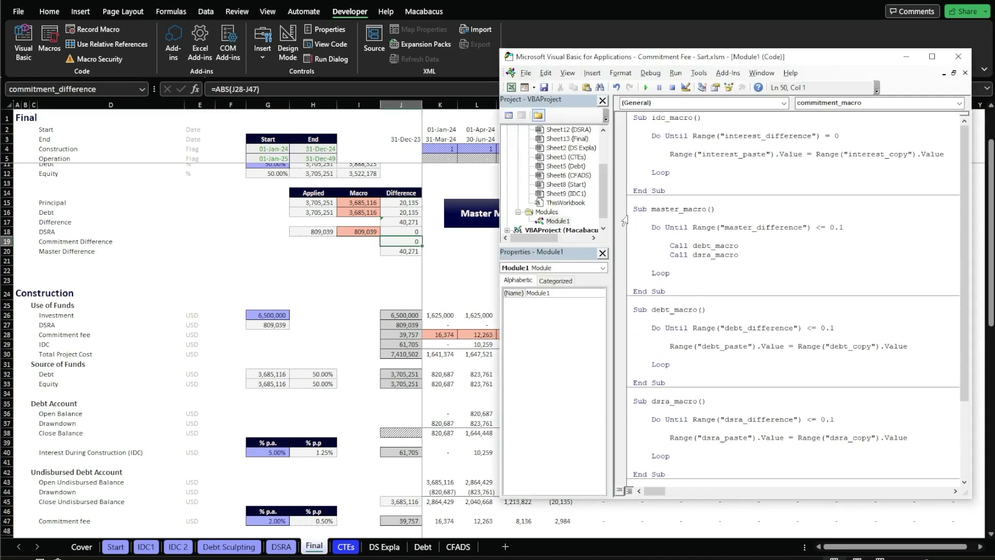
drag(632, 209, 717, 209)
click(762, 262)
drag(761, 254, 633, 246)
click(751, 253)
key(Return)
text(Call)
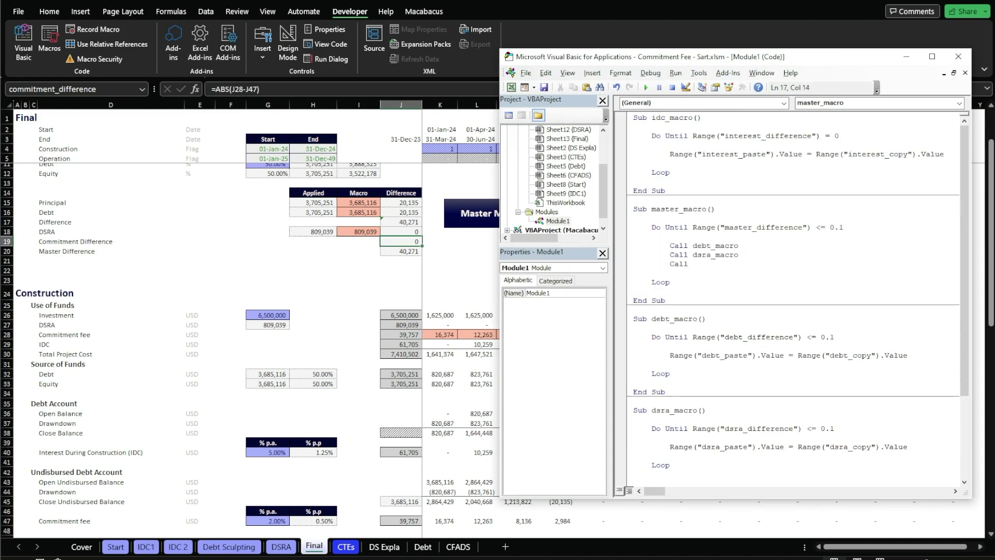
text( commitment_macro)
click(472, 269)
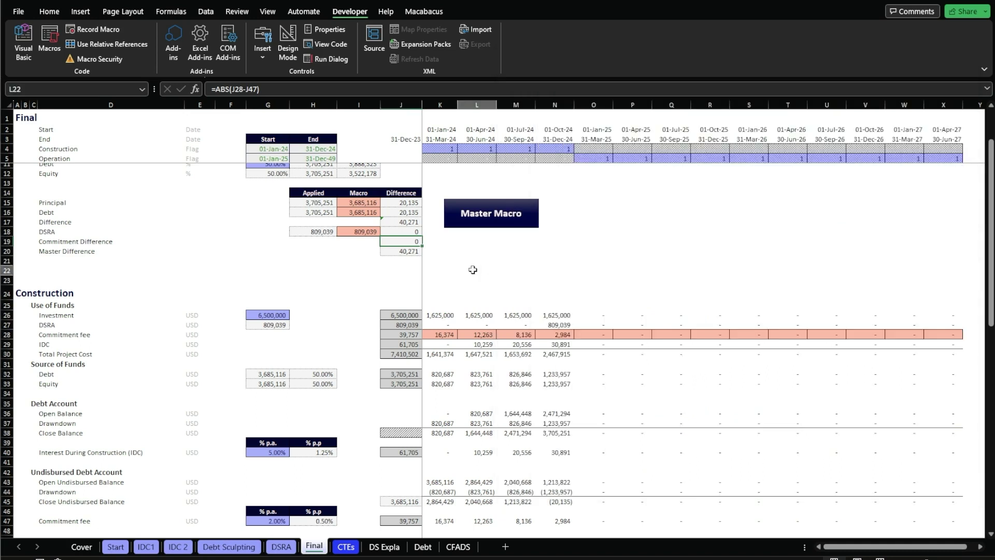
Compare the Master Difference formula in J20 with the master_difference loop condition of master_macro in the VBA editor
click(403, 253)
key(F2)
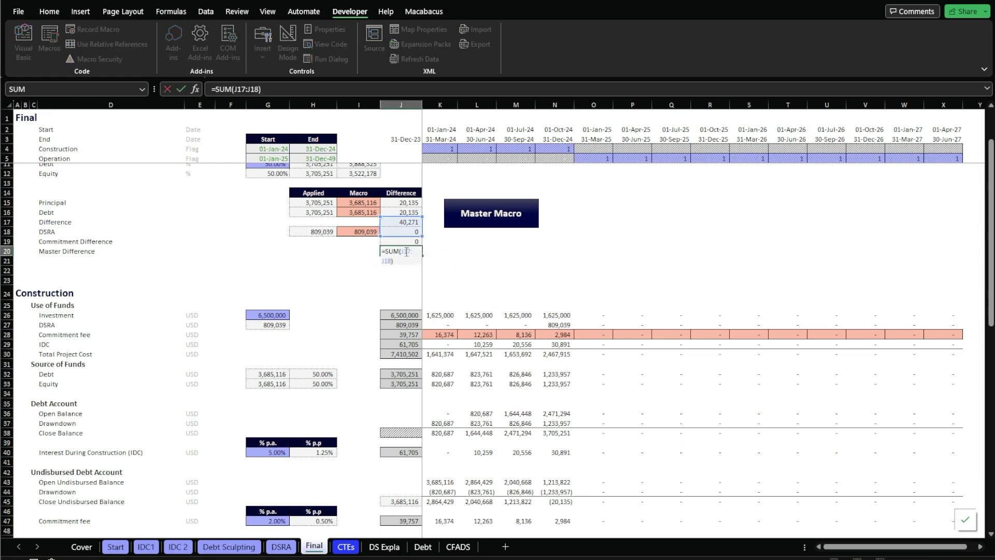
key(Escape)
key(alt+F11)
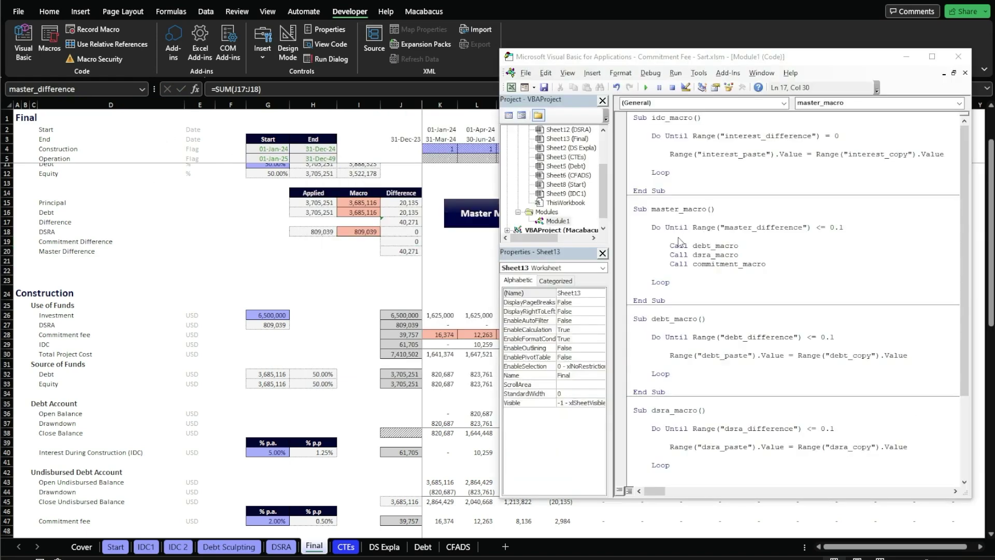
mouse_move(694, 227)
mouse_down()
mouse_move(816, 222)
mouse_move(705, 229)
mouse_up()
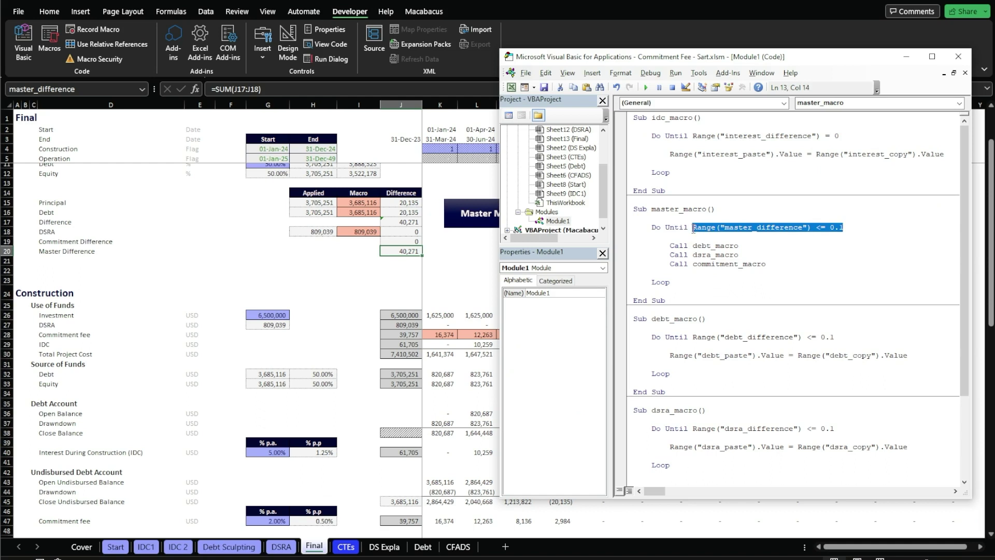
click(376, 284)
Extend the Master Difference sum in J20 to J17:J19 so it includes the Commitment Difference
double_click(402, 251)
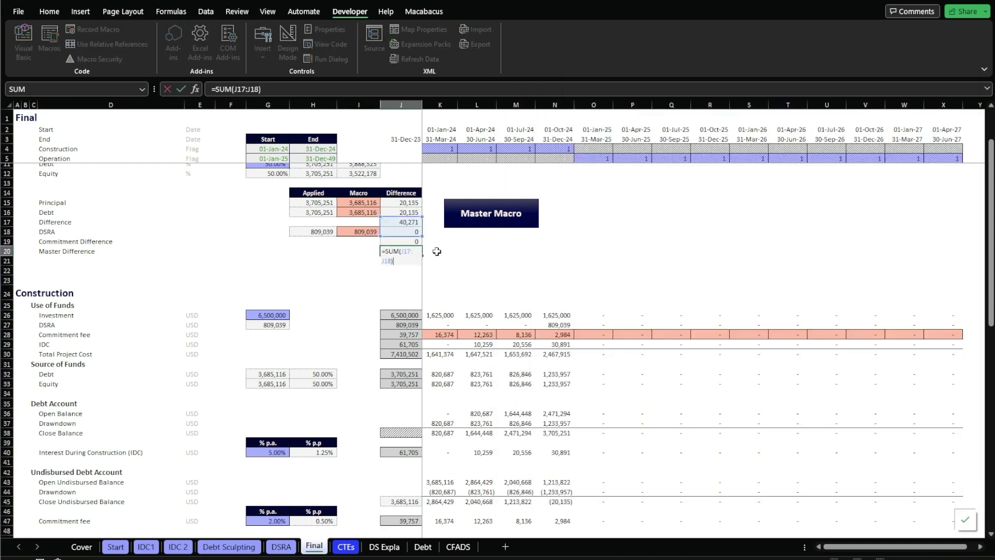
drag(422, 237, 423, 246)
click(411, 241)
key(Up)
key(Up)
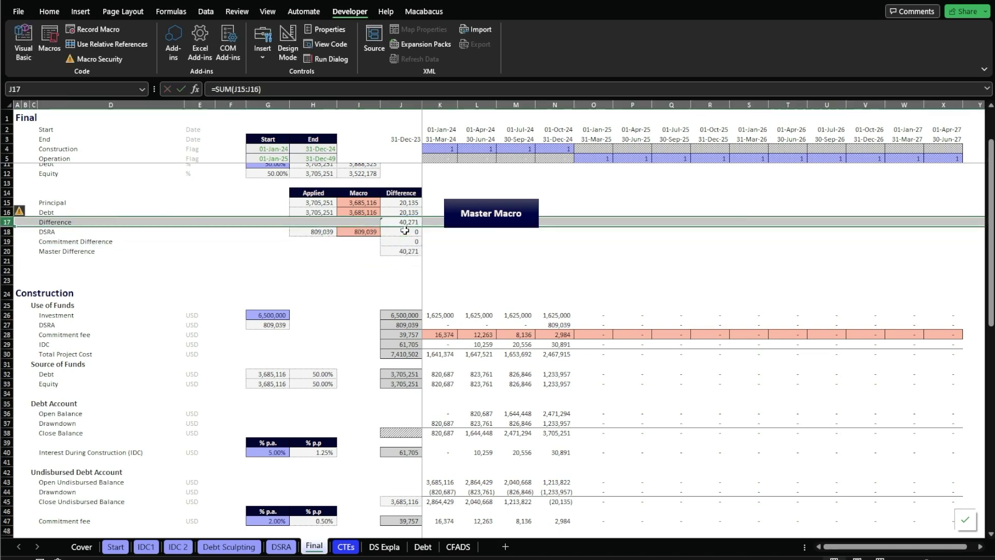
click(542, 262)
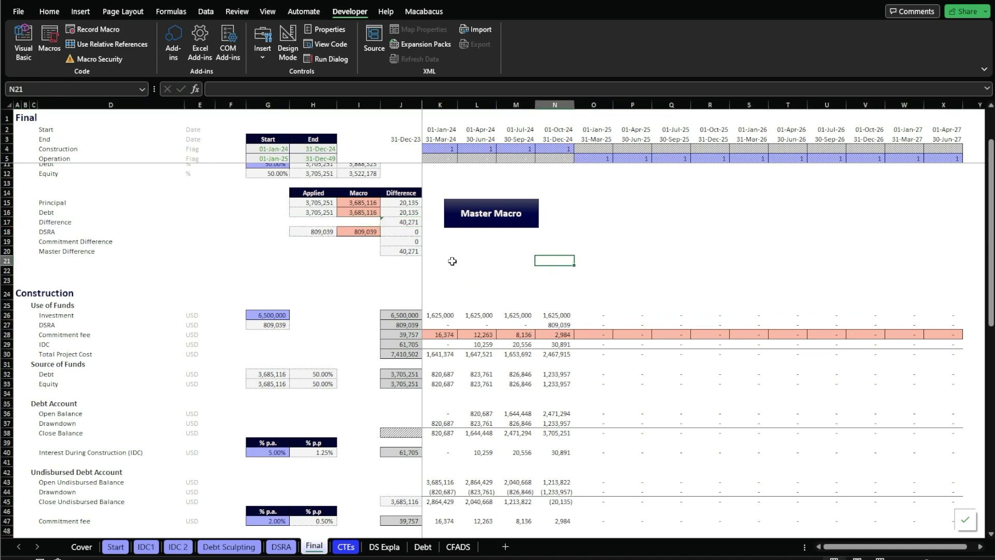
Check the updated Master Difference formula in J20 and run the Master Macro
click(405, 253)
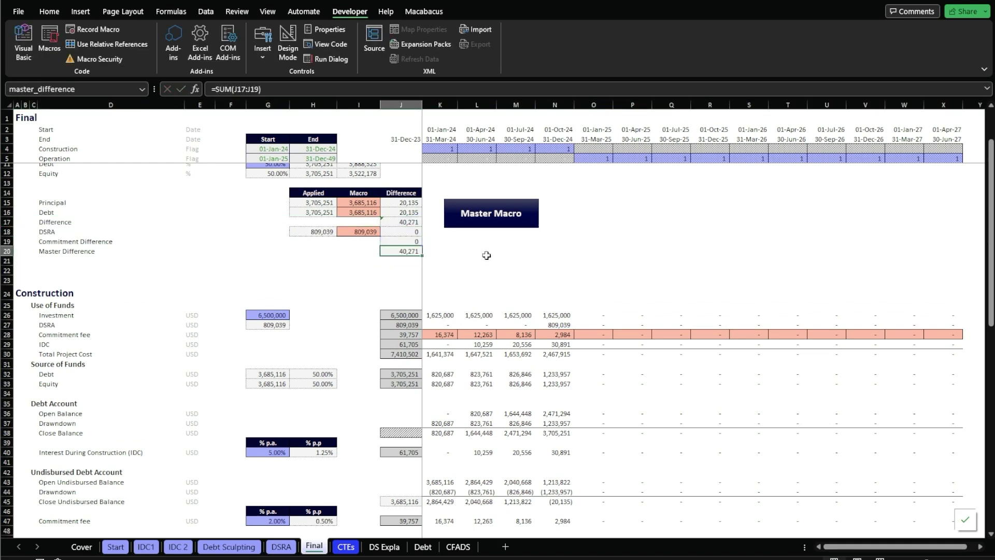
click(521, 259)
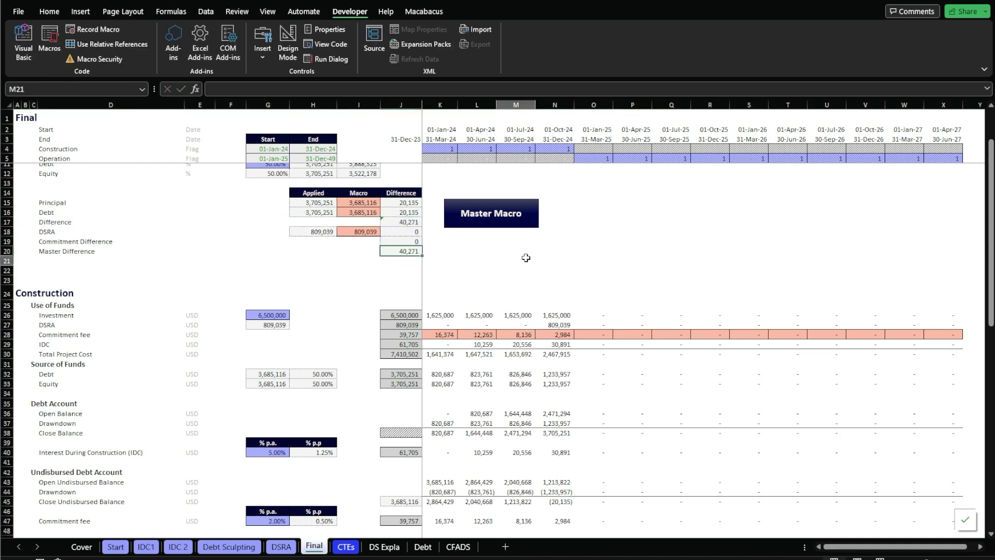
click(523, 223)
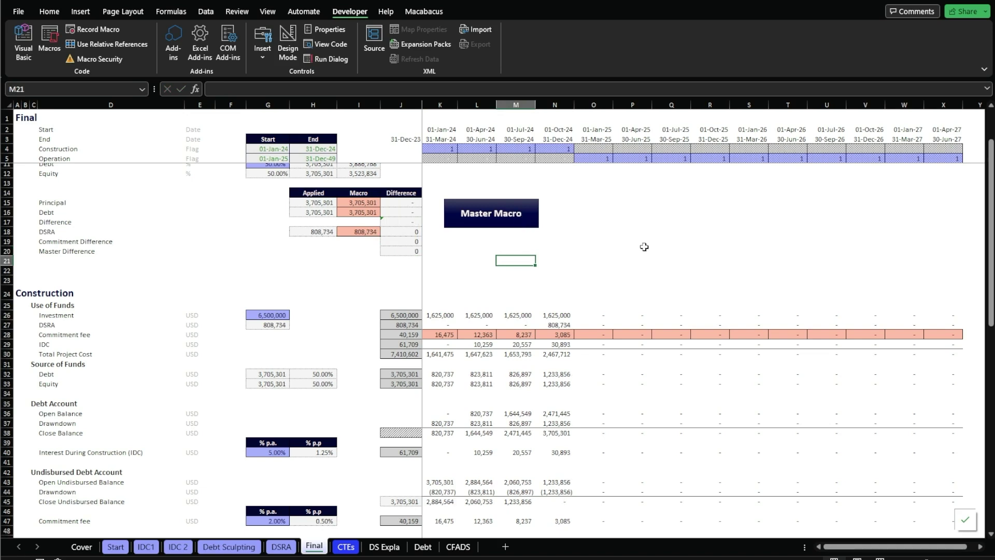
click(645, 247)
Set the debt share in G11 to 40% as a test input
scroll(358, 291, up, 1)
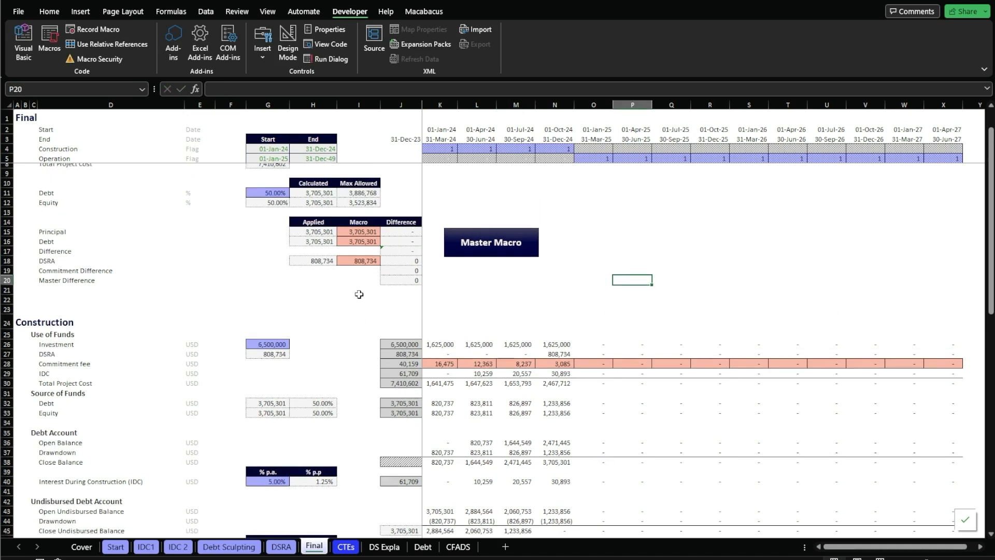
click(261, 193)
text(40)
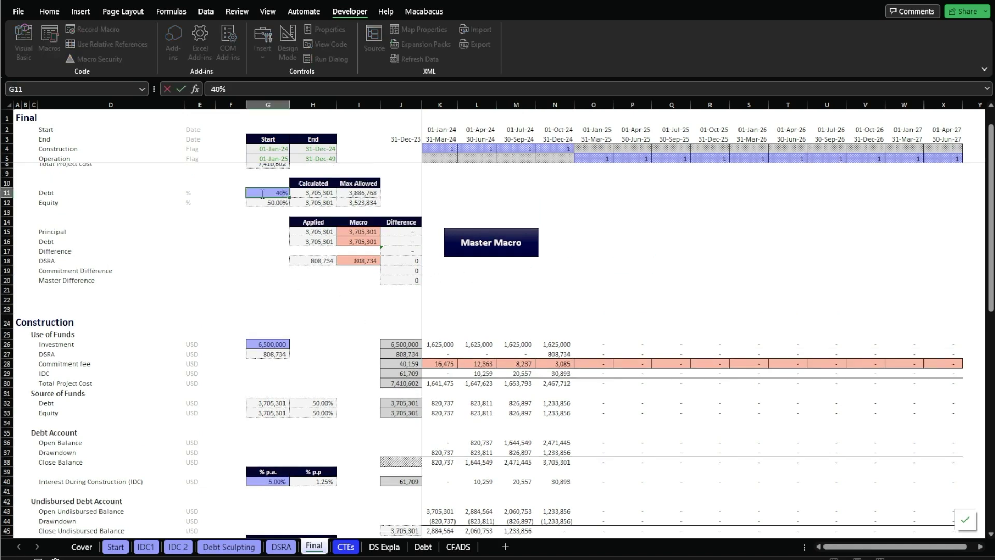
key(Return)
Set the annual Interest During Construction rate in G40 to 4%
click(264, 482)
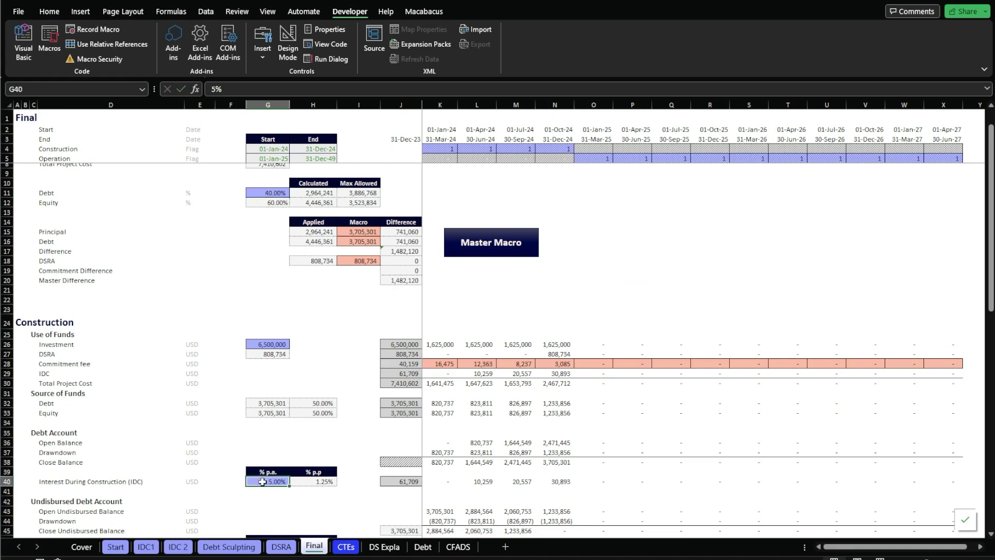
text(5)
key(BackSpace)
text(4)
key(Return)
Set the annual commitment fee rate in G47 to 1%
scroll(309, 425, down, 3)
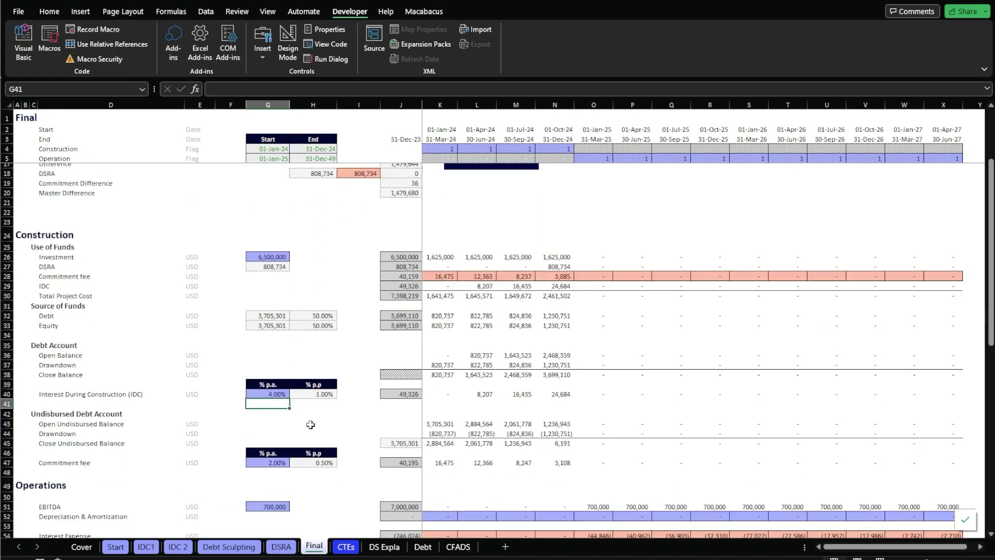
click(267, 463)
text(1)
key(Return)
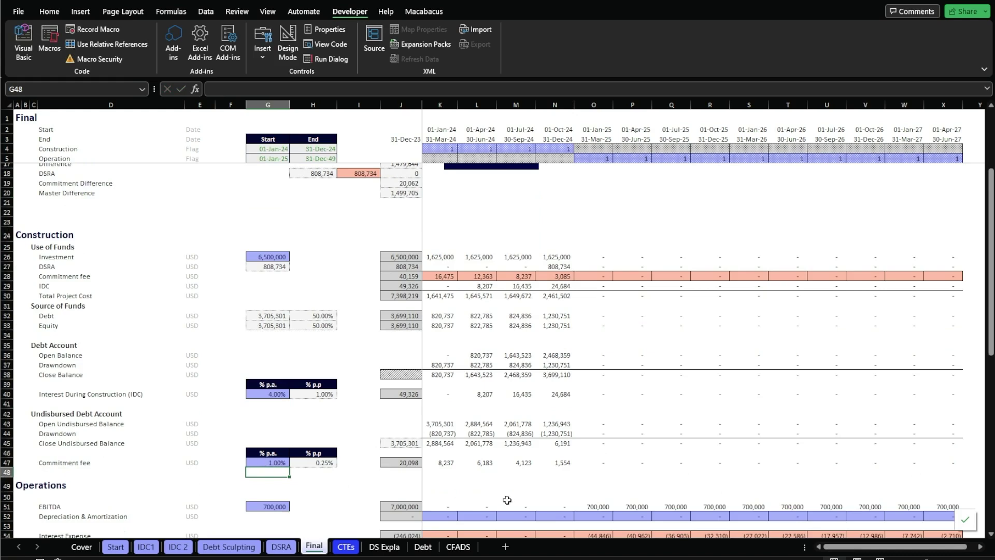
Check the Master Difference in J20 and rerun the Master Macro for the changed debt share and rates
scroll(553, 457, up, 3)
click(390, 280)
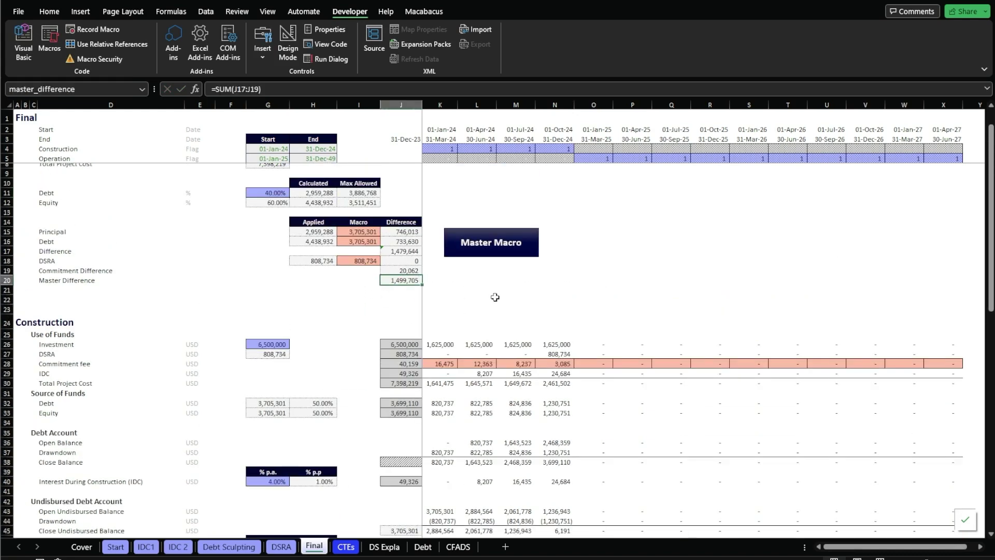
click(516, 271)
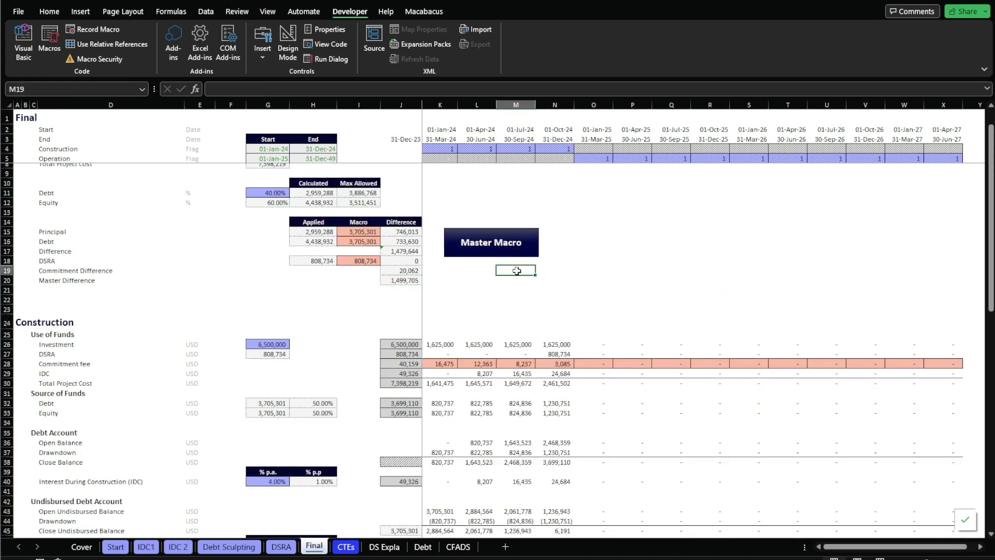
click(529, 250)
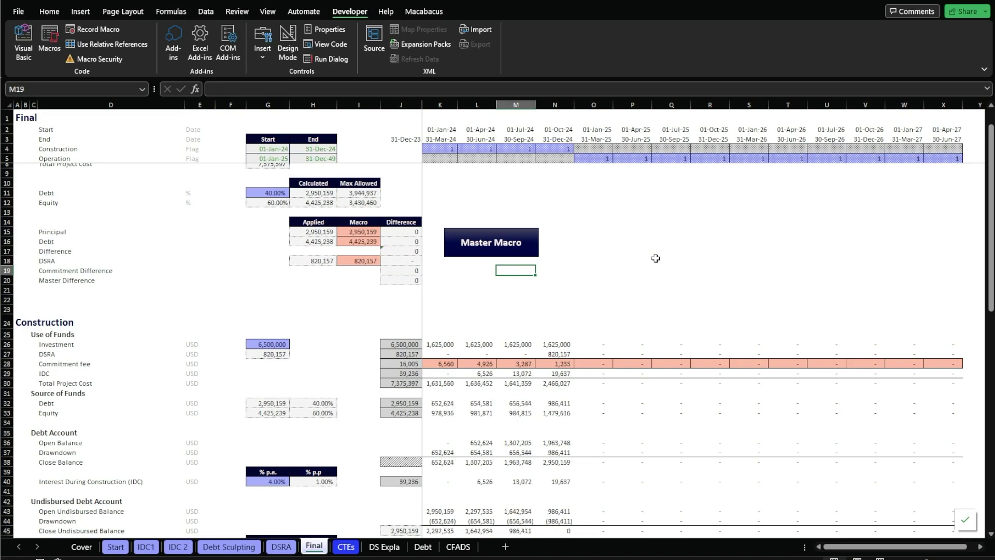
Review the recalculated Construction and Operations sections of the Final sheet
scroll(630, 296, down, 6)
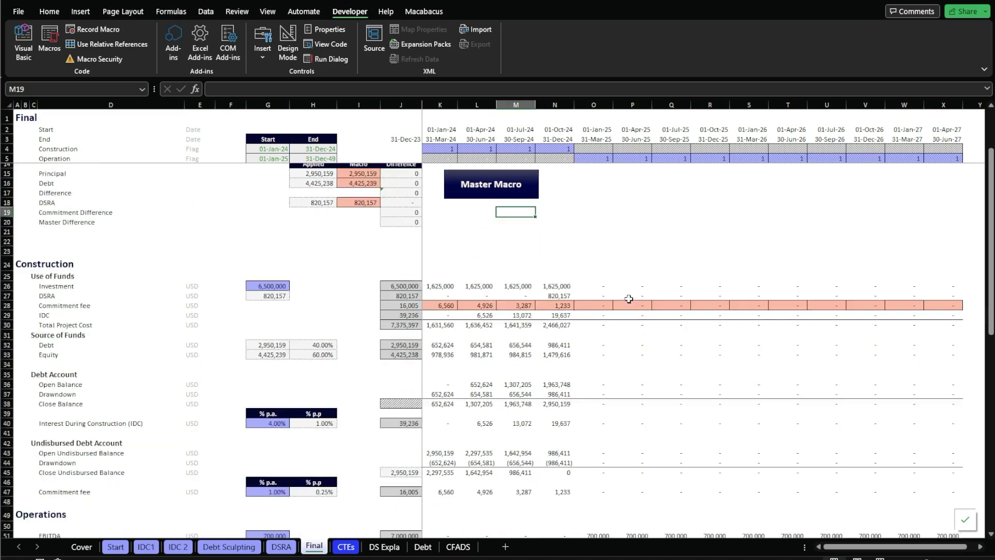
scroll(643, 340, down, 9)
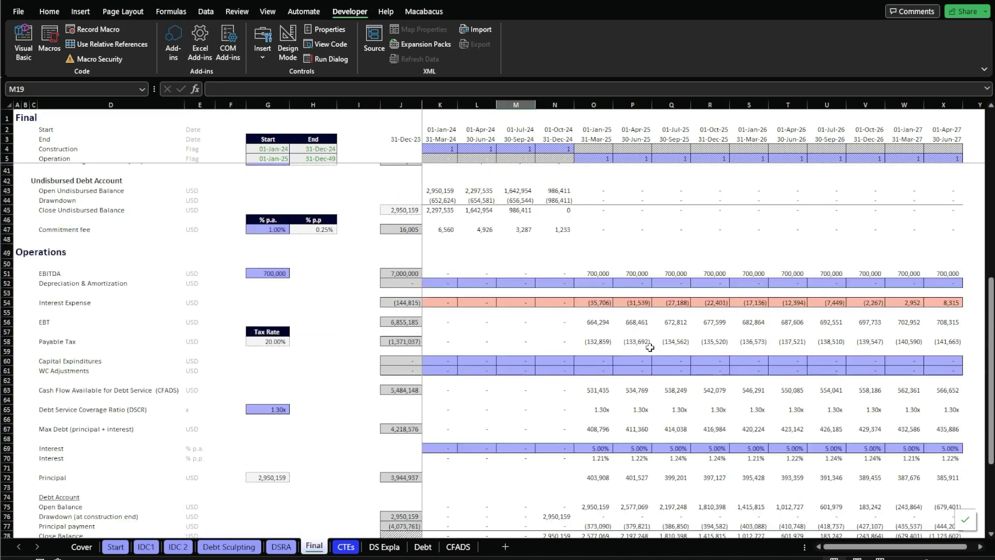
scroll(650, 348, up, 15)
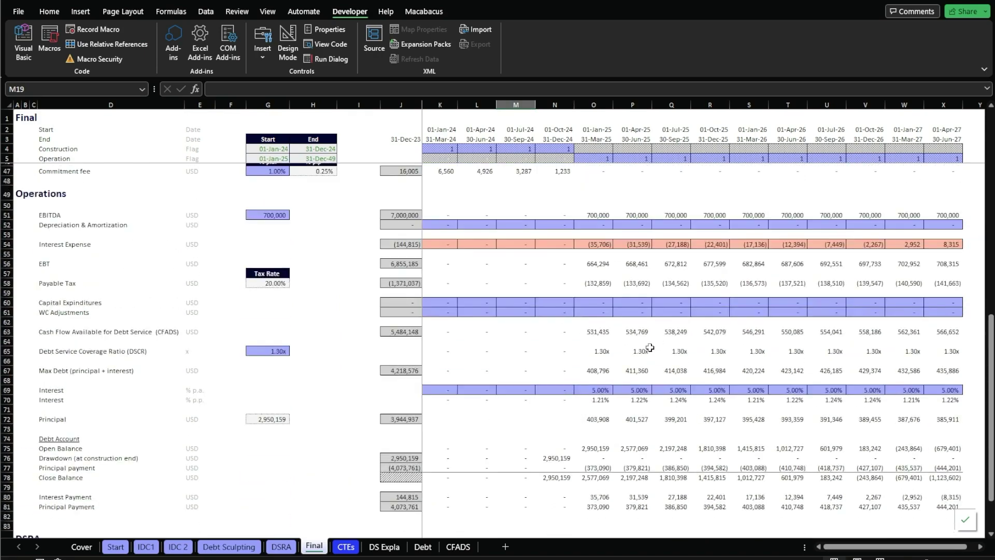